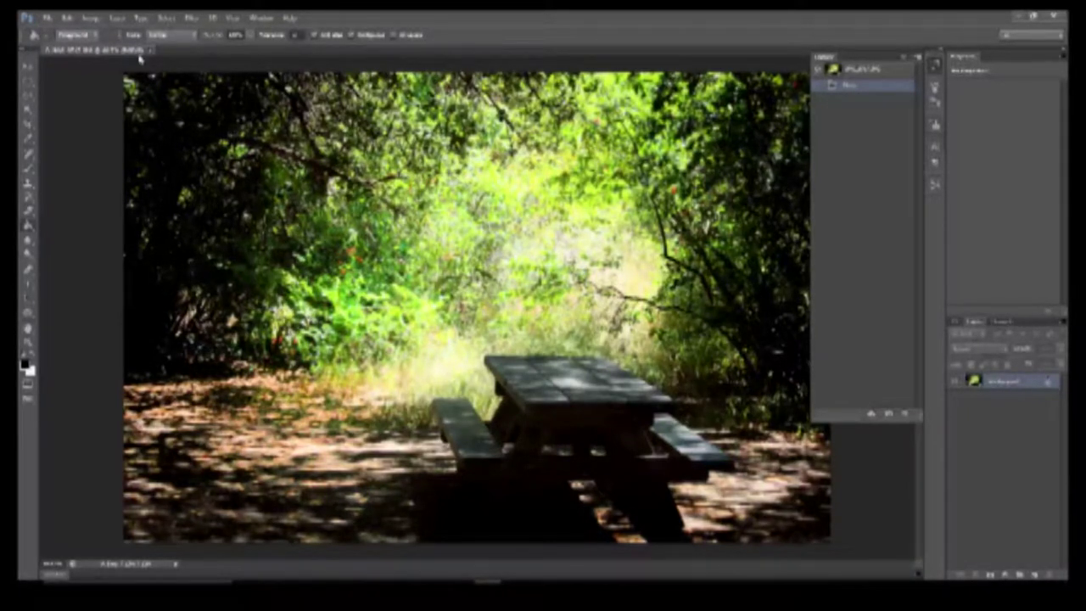
# Step: Apply Pixelate > Crystallize to the forest photo, nudging the cell size down a step
pyautogui.click(195, 18)
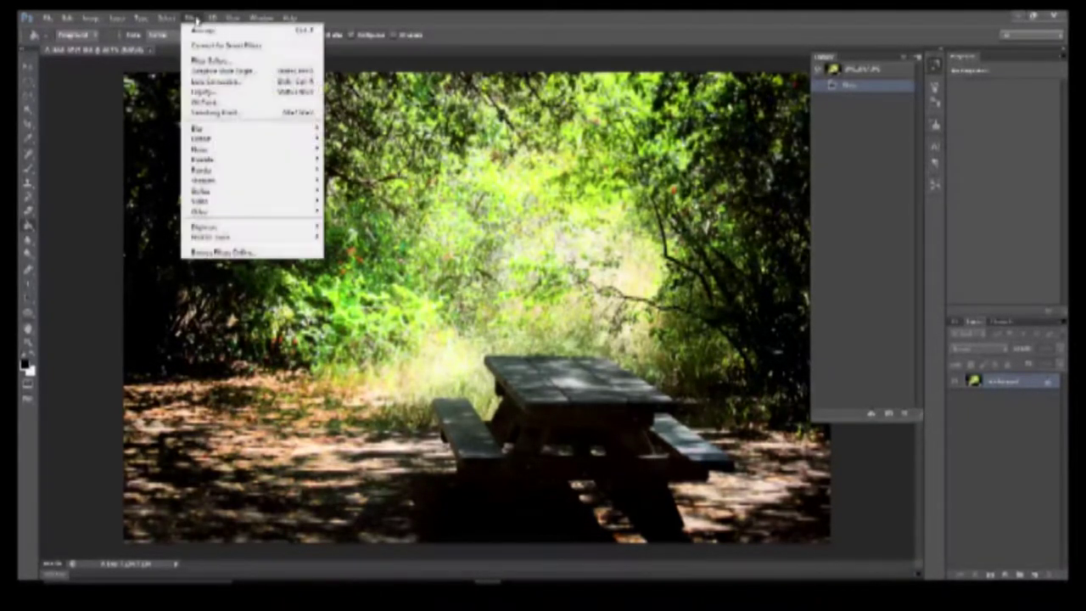
pyautogui.moveTo(222, 161)
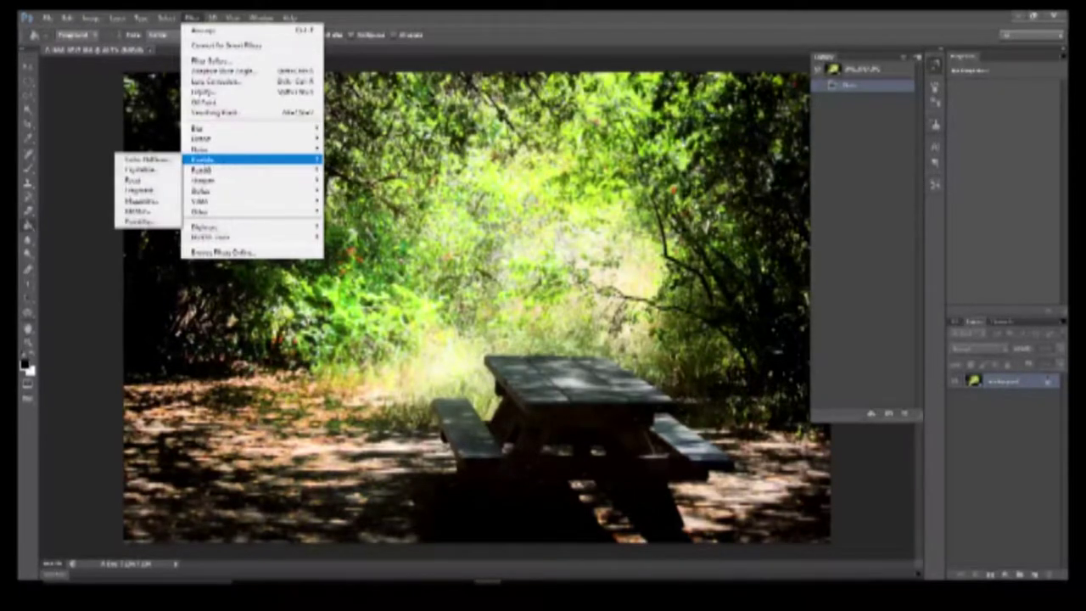
pyautogui.click(166, 170)
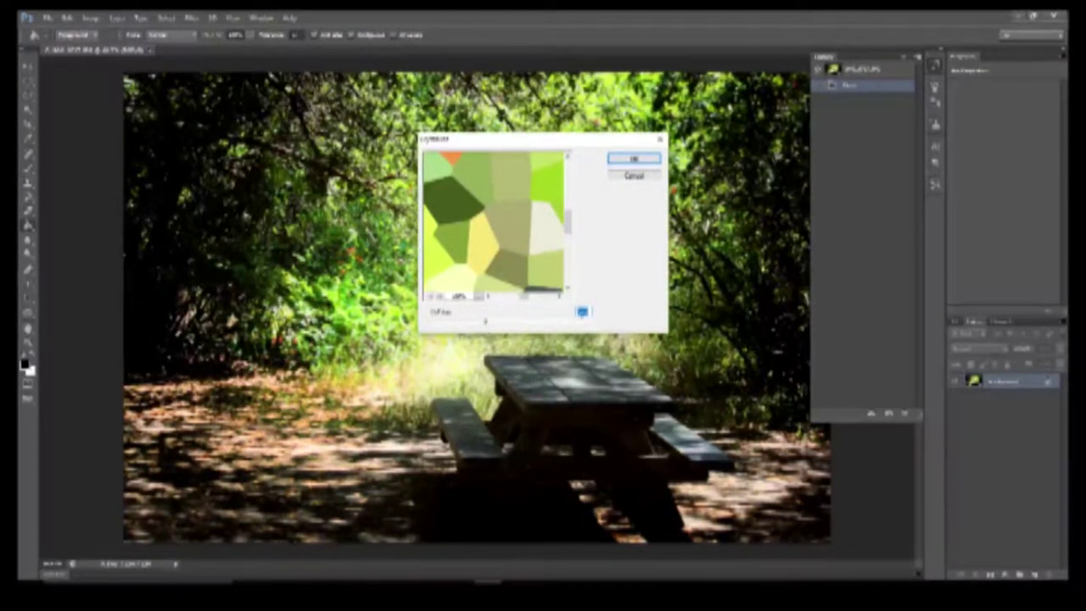
pyautogui.press('Down')
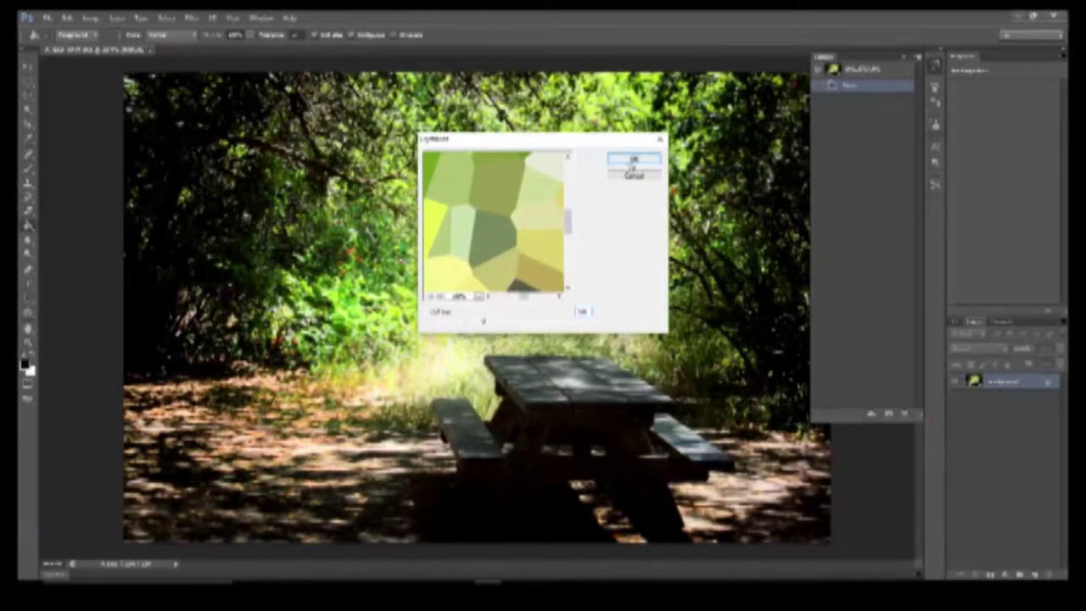
pyautogui.click(634, 160)
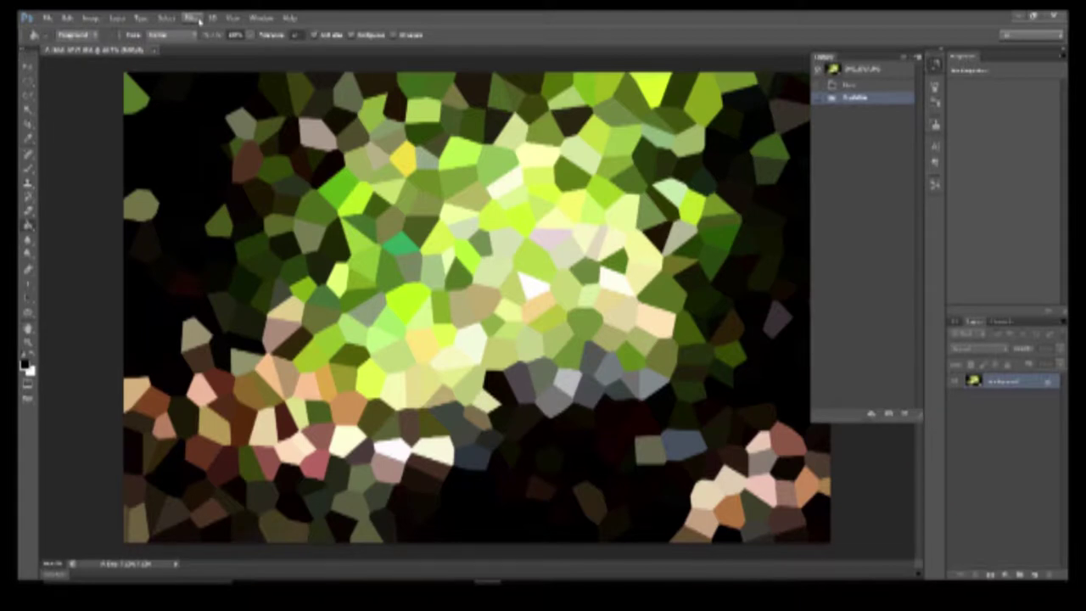
# Step: Apply Smart Blur with High quality and Edge Only mode to outline the crystal cells
pyautogui.click(194, 17)
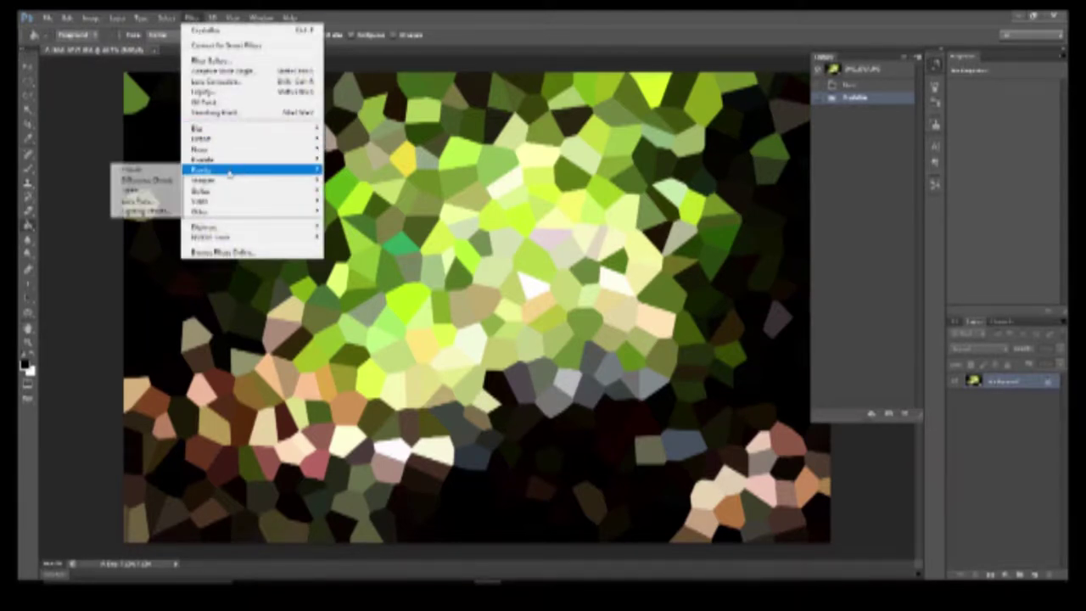
pyautogui.moveTo(231, 142)
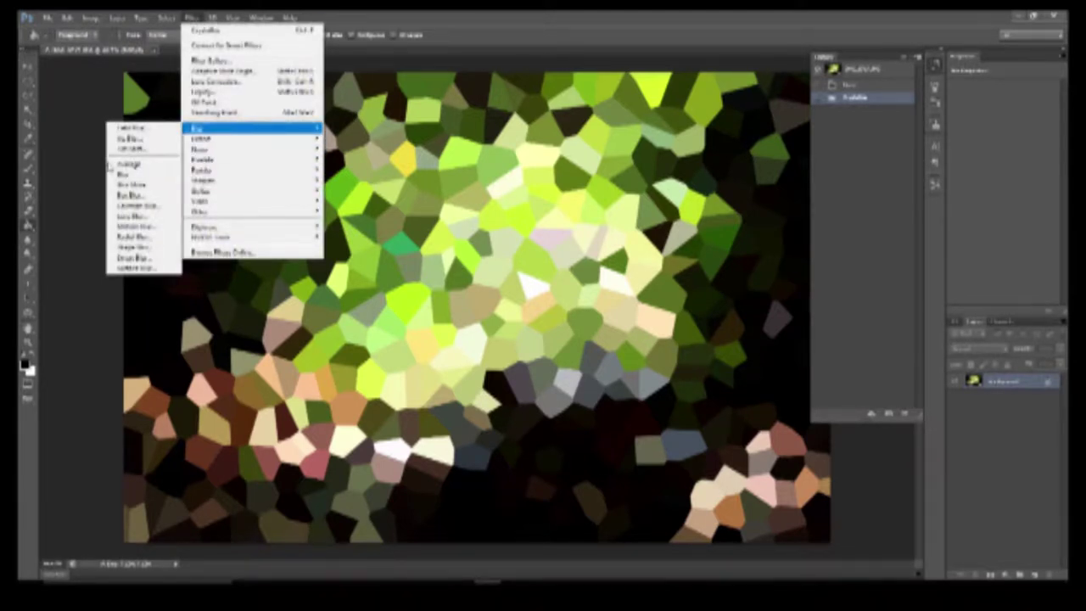
pyautogui.click(145, 257)
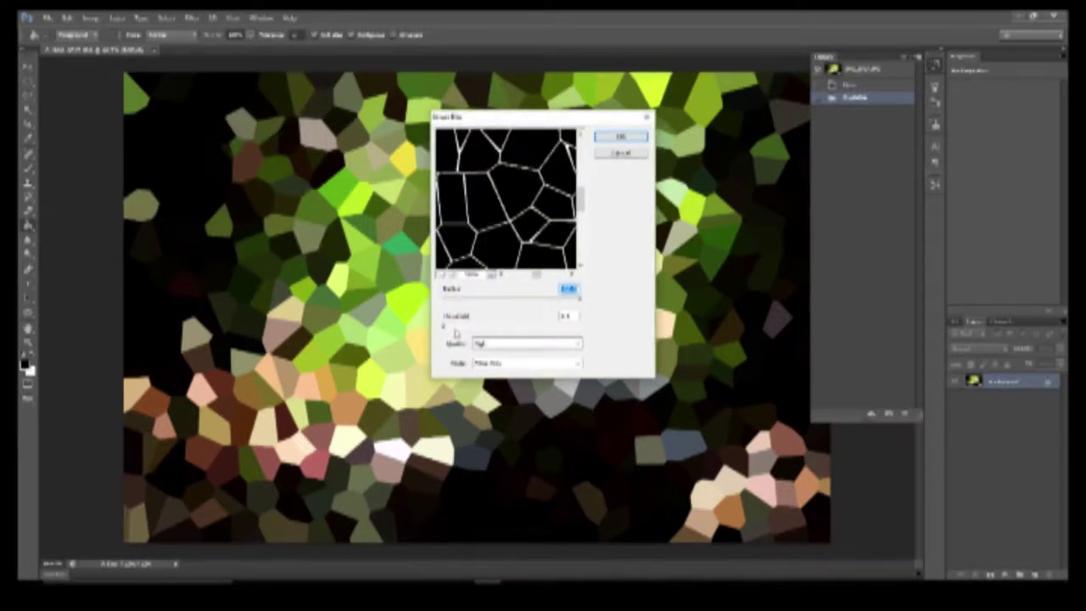
pyautogui.press('Tab')
pyautogui.click(526, 342)
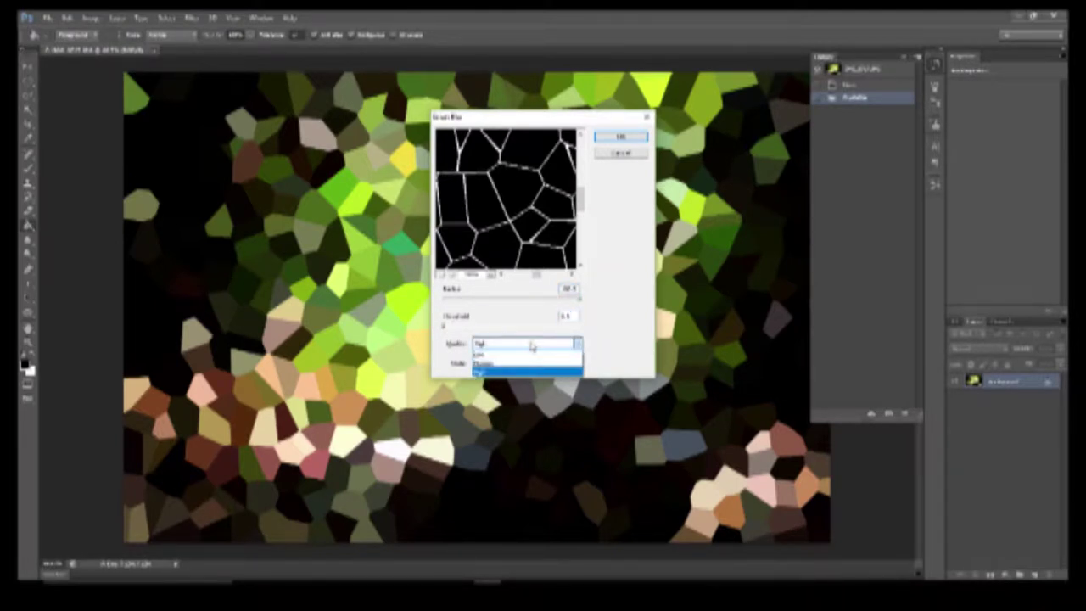
pyautogui.click(532, 346)
pyautogui.click(562, 344)
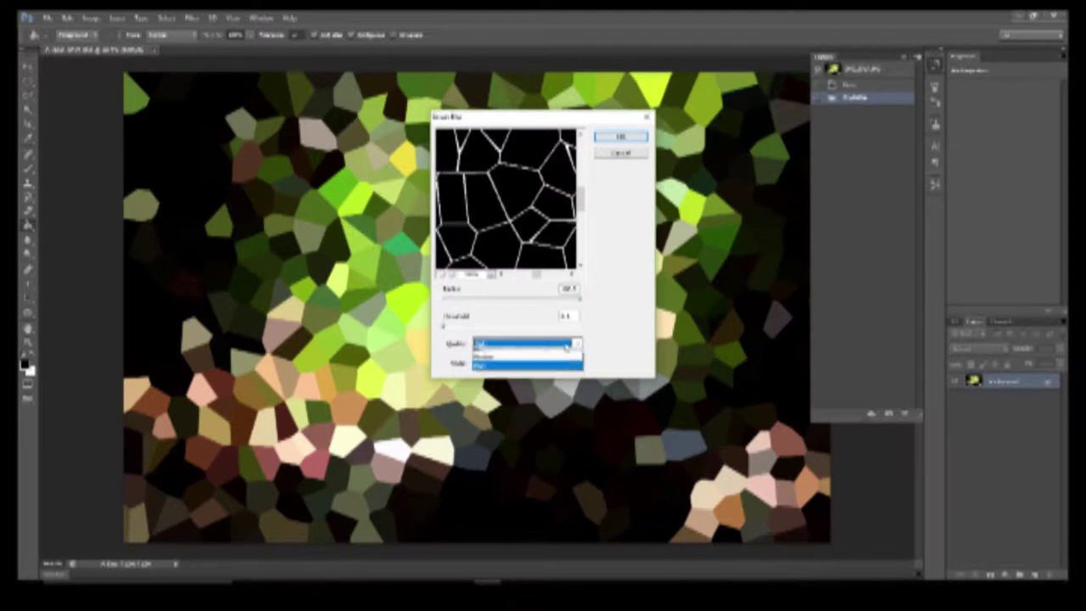
pyautogui.click(557, 354)
pyautogui.click(555, 343)
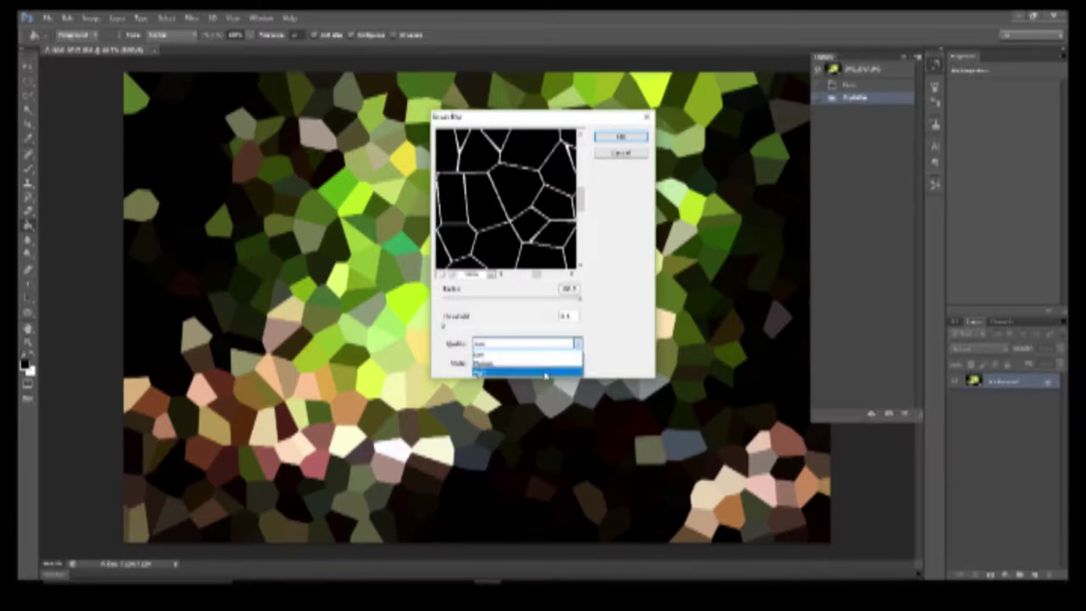
pyautogui.click(545, 373)
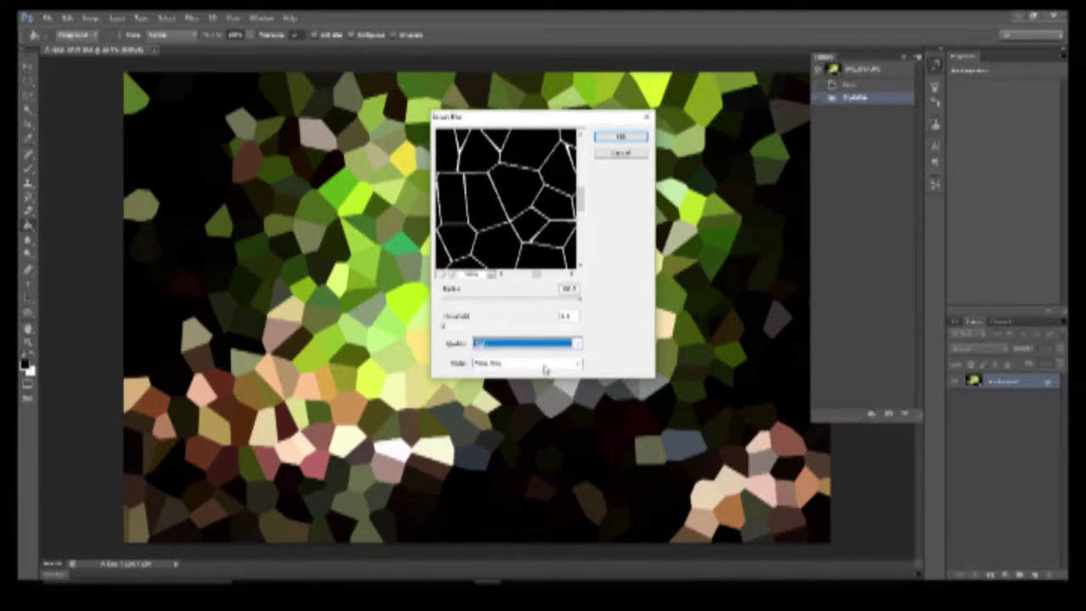
pyautogui.click(544, 364)
pyautogui.click(544, 367)
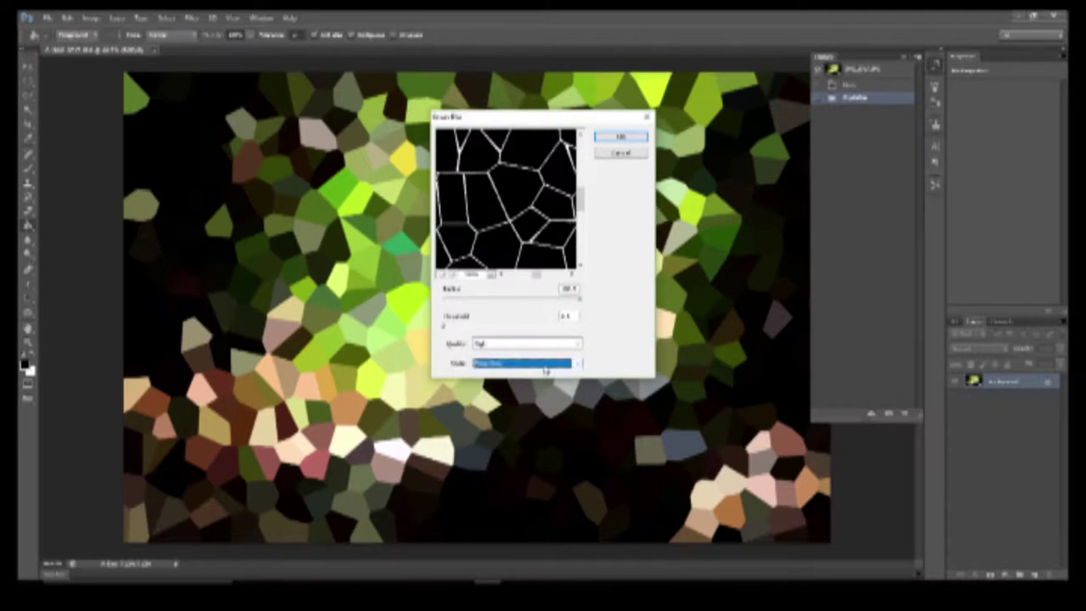
pyautogui.click(629, 135)
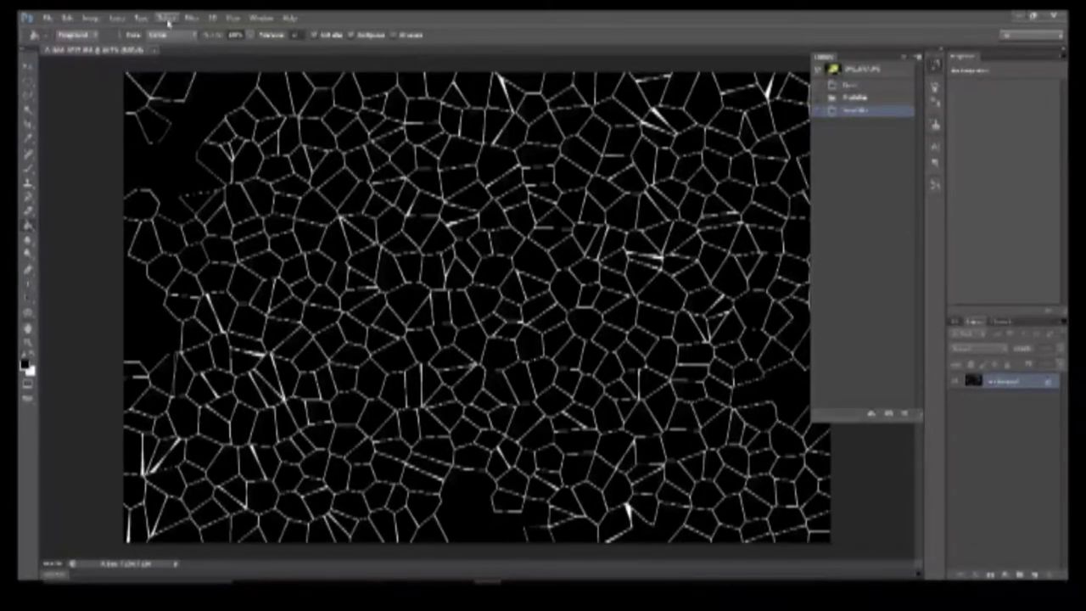
# Step: Invert the image with Image > Adjustments > Invert so outlines become black on white
pyautogui.click(91, 17)
pyautogui.moveTo(106, 44)
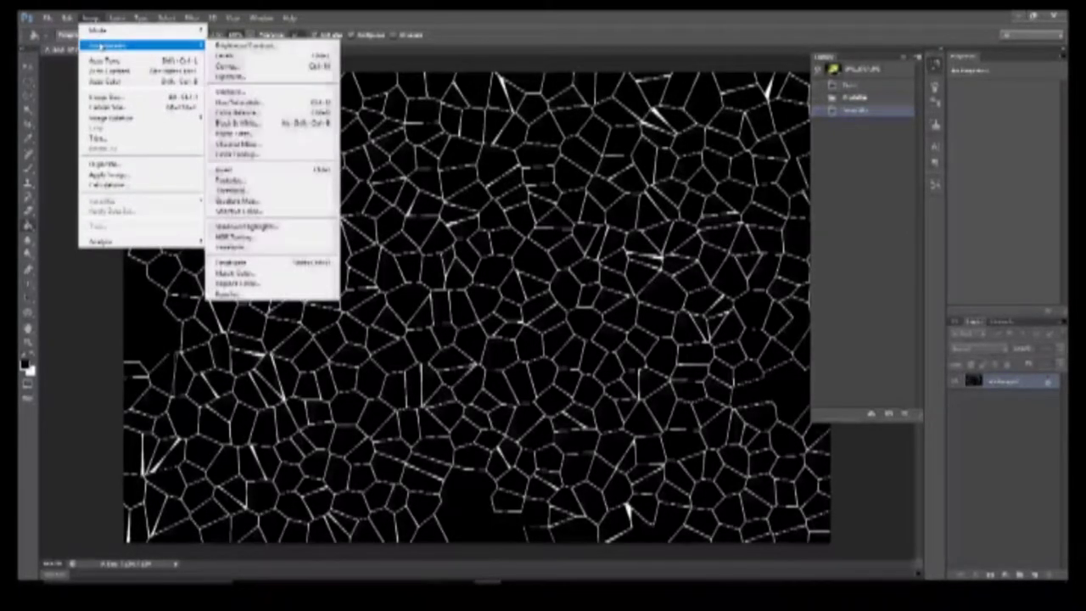
pyautogui.click(252, 170)
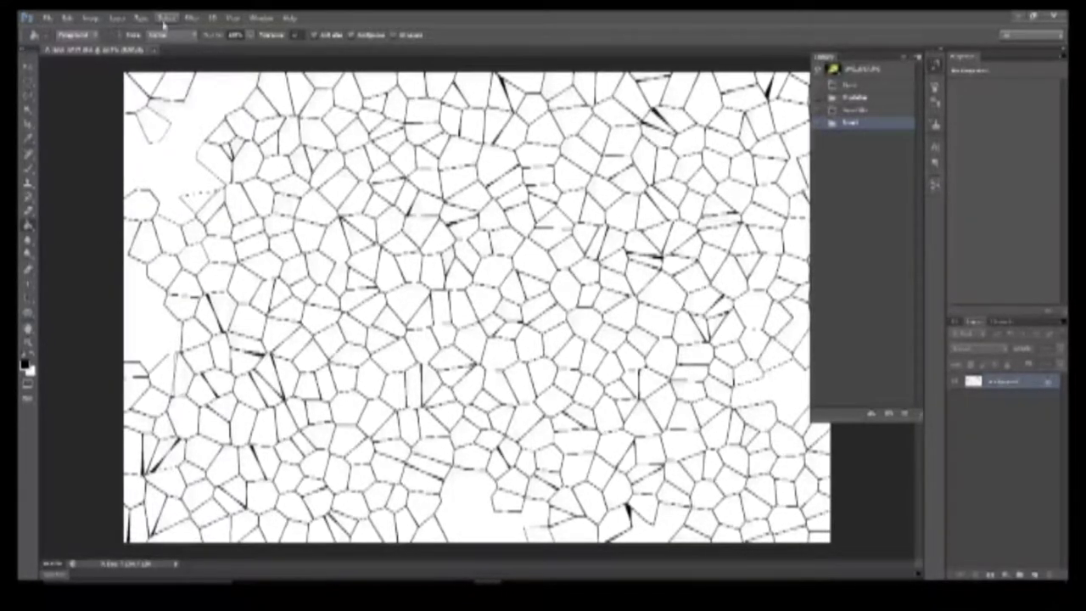
# Step: Use Color Range sampling the white cell interiors to select them
pyautogui.click(167, 17)
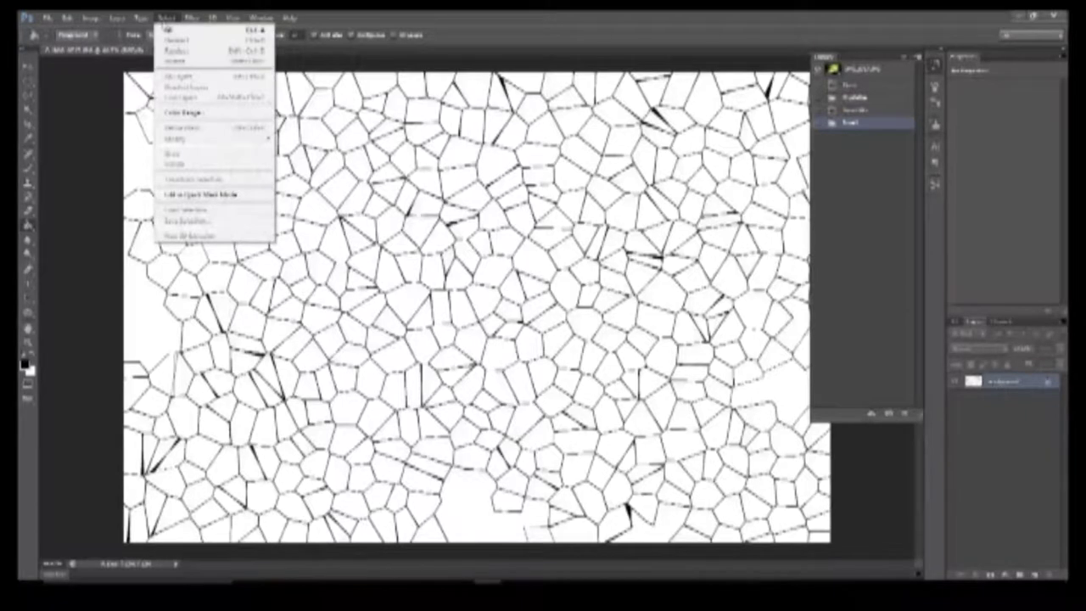
pyautogui.click(183, 112)
pyautogui.click(391, 218)
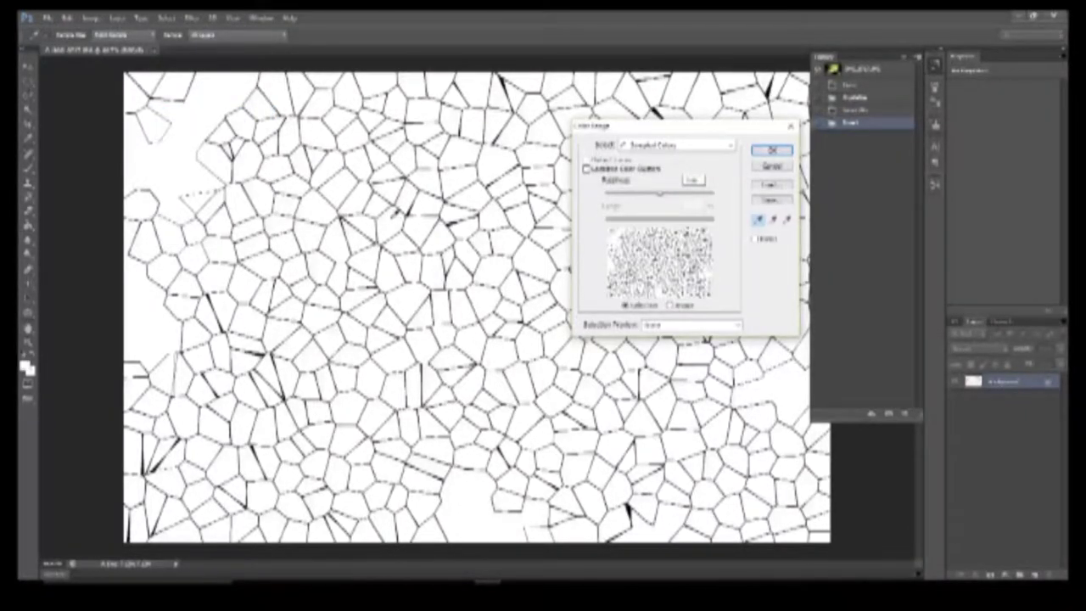
pyautogui.click(450, 223)
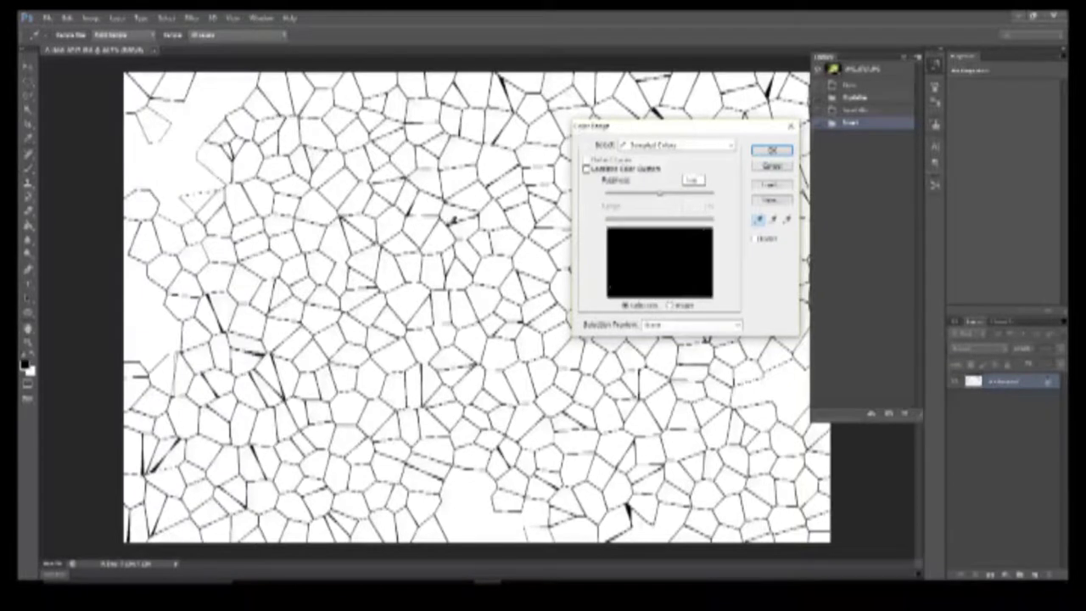
pyautogui.click(395, 217)
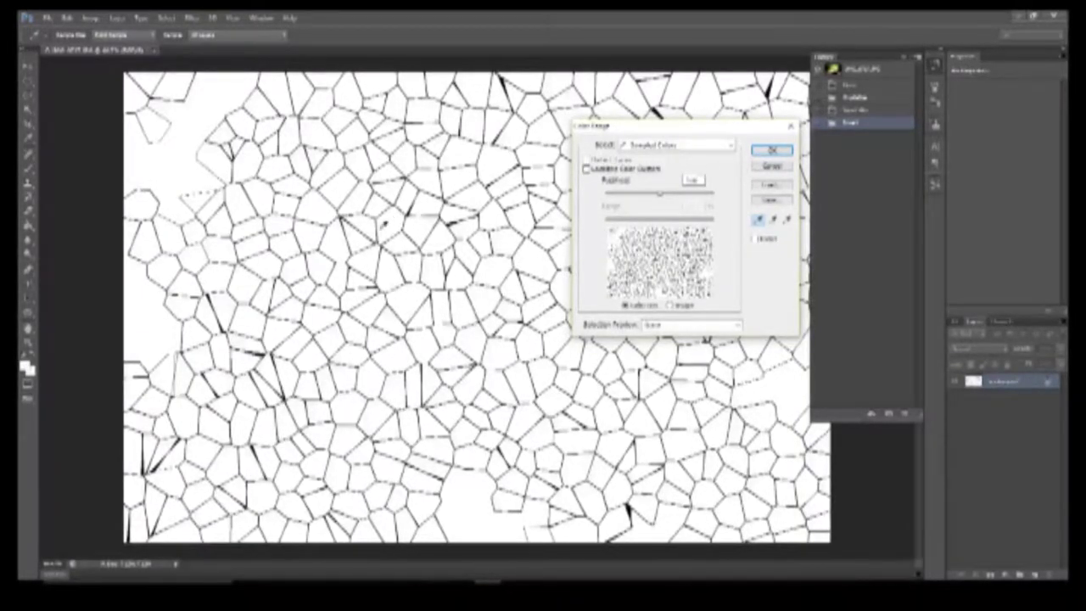
pyautogui.click(780, 153)
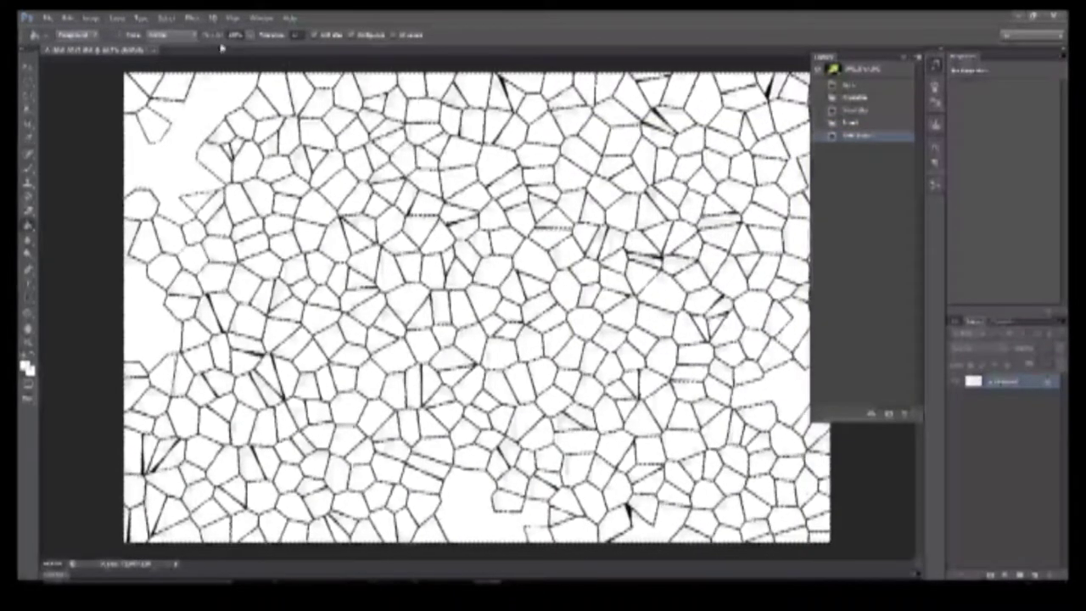
# Step: Contract the selection by 1 pixel
pyautogui.click(167, 18)
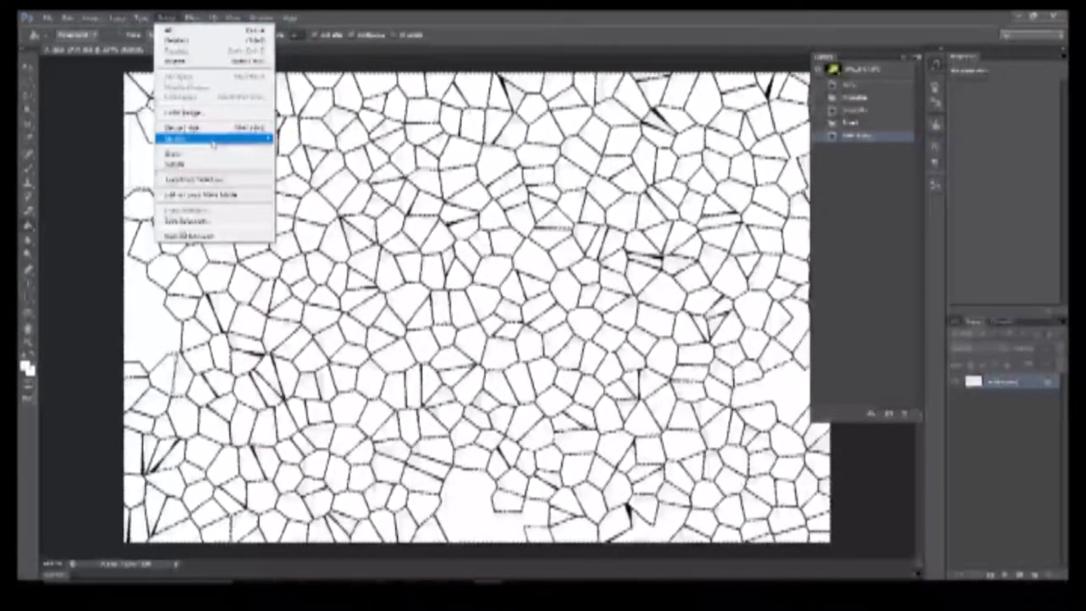
pyautogui.moveTo(195, 139)
pyautogui.click(99, 170)
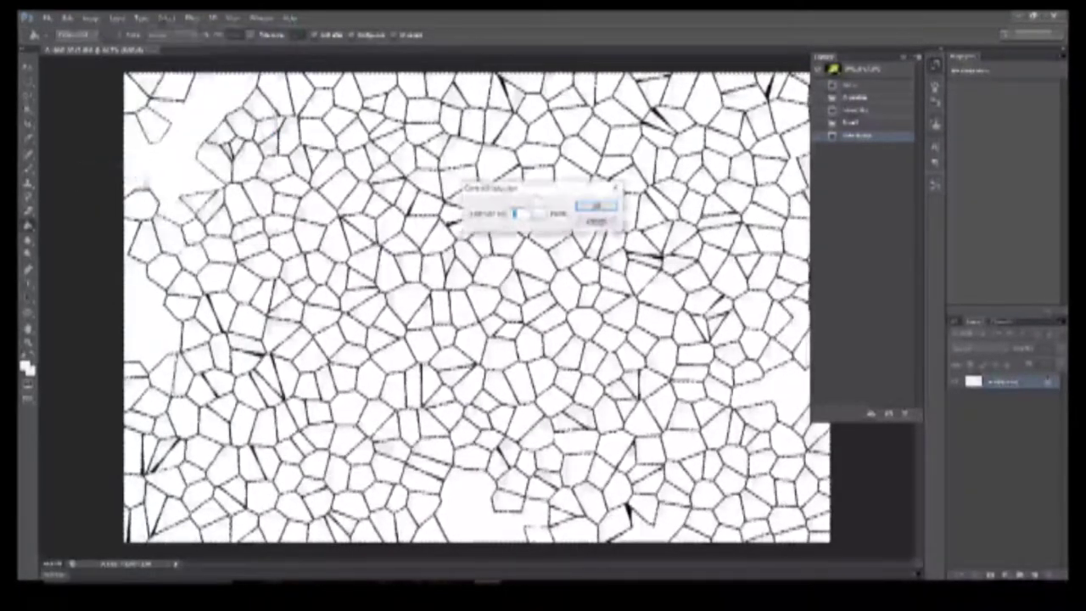
pyautogui.write('1')
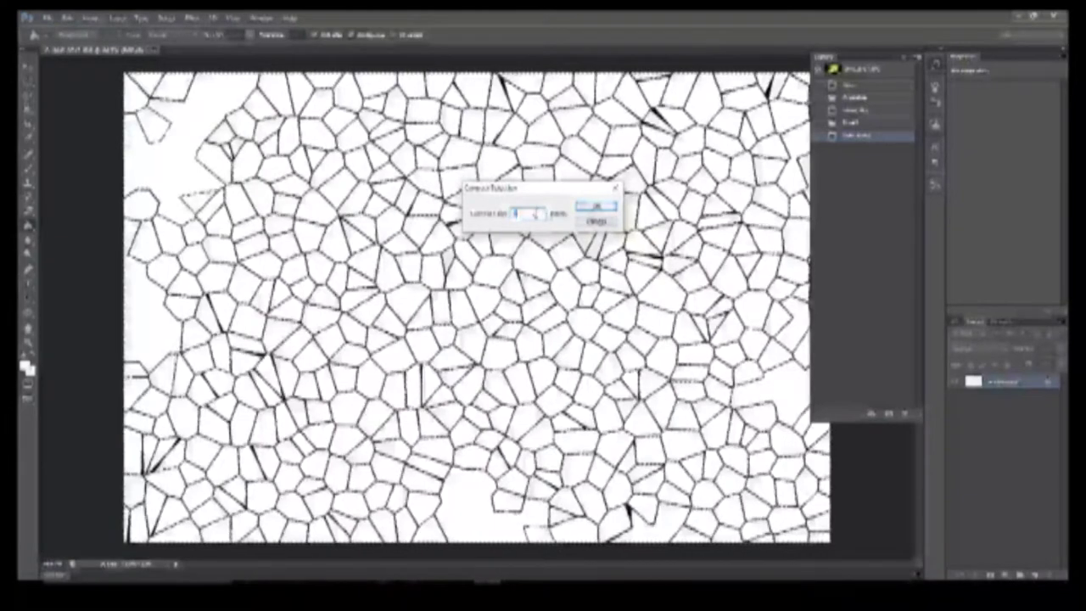
pyautogui.click(589, 209)
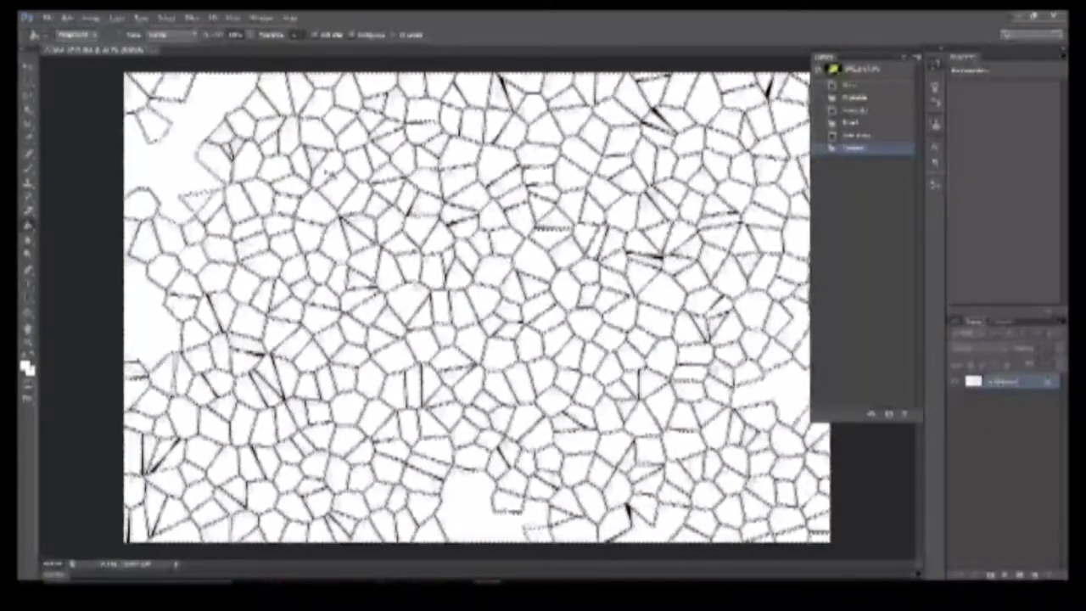
# Step: Smooth the edges of the contracted selection
pyautogui.click(167, 18)
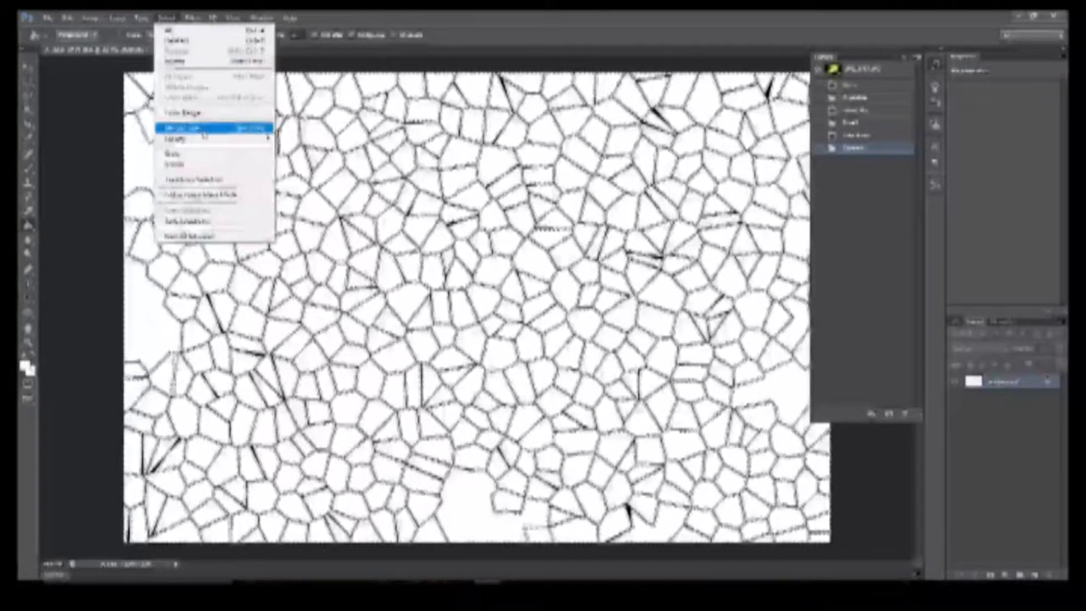
pyautogui.moveTo(204, 136)
pyautogui.click(117, 149)
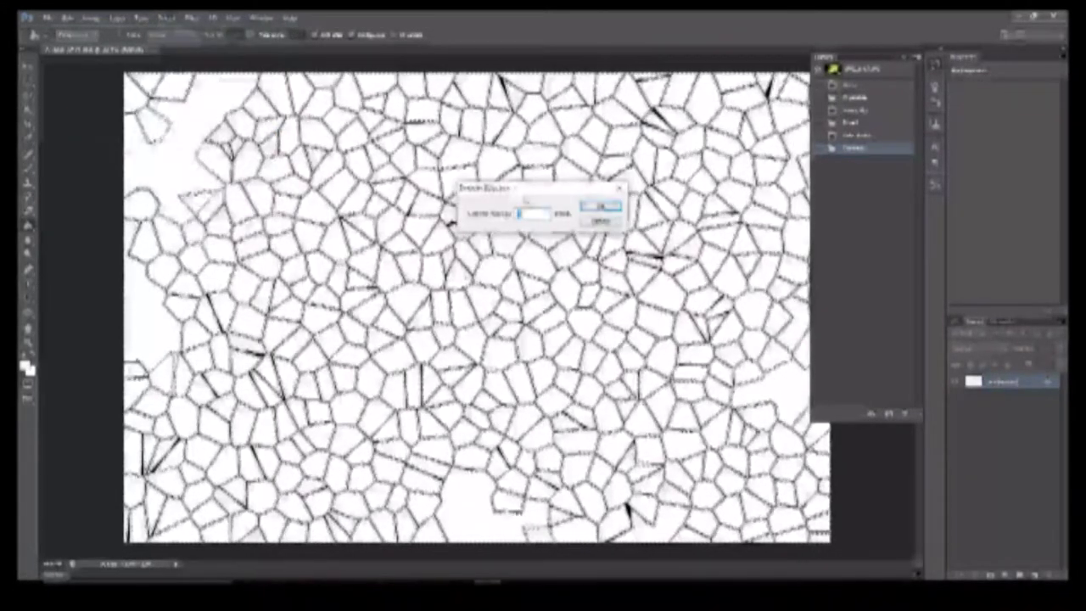
pyautogui.moveTo(525, 197); pyautogui.dragTo(531, 241)
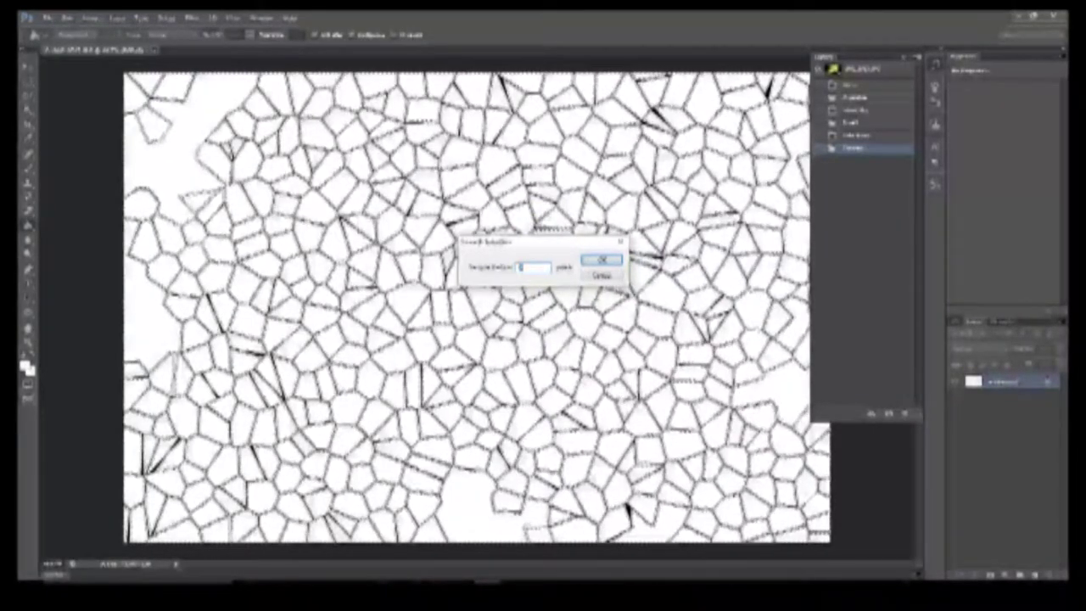
pyautogui.click(600, 259)
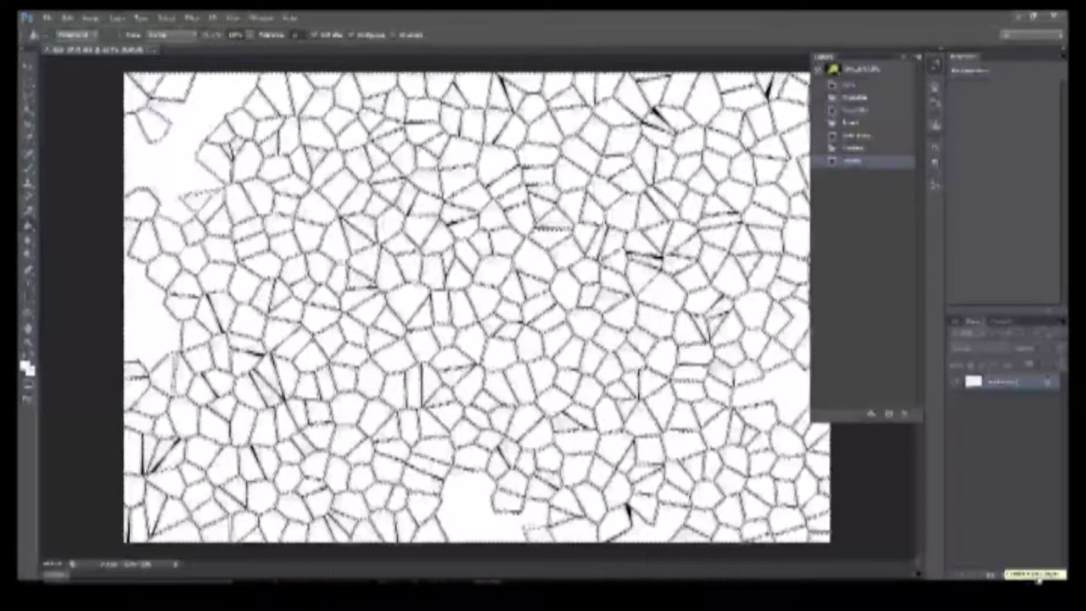
# Step: Add a new empty layer, hide the Background, and invert the selection onto the cell lines
pyautogui.click(1035, 575)
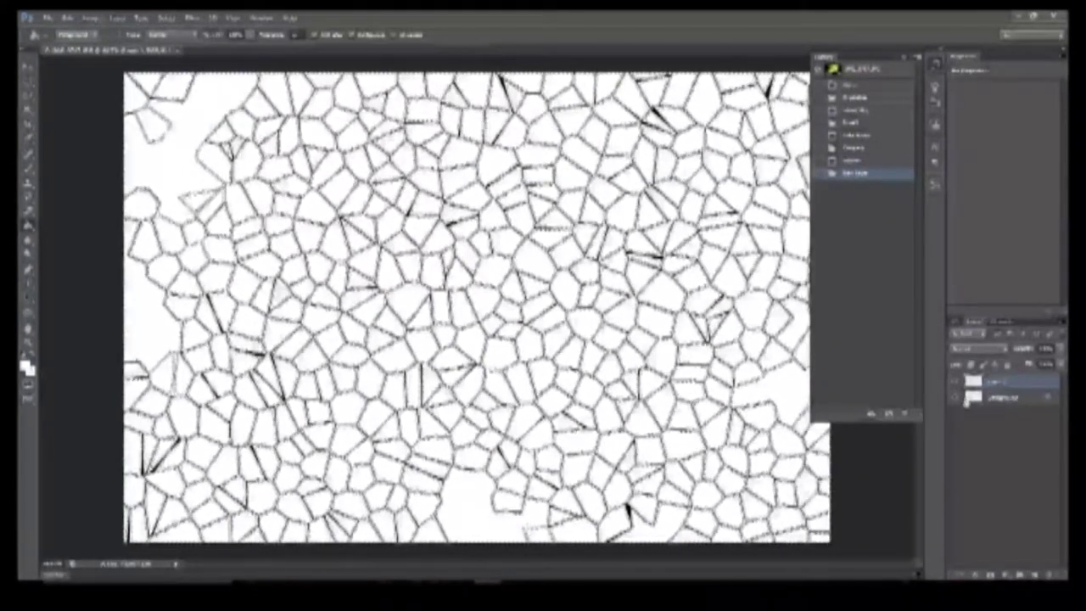
pyautogui.click(958, 397)
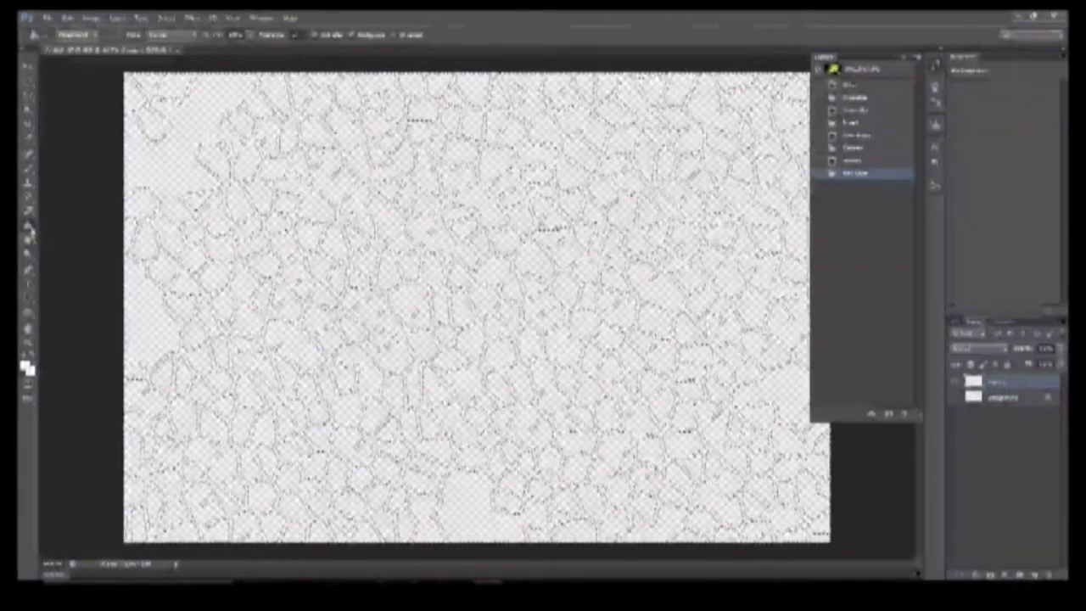
pyautogui.click(168, 18)
pyautogui.click(178, 61)
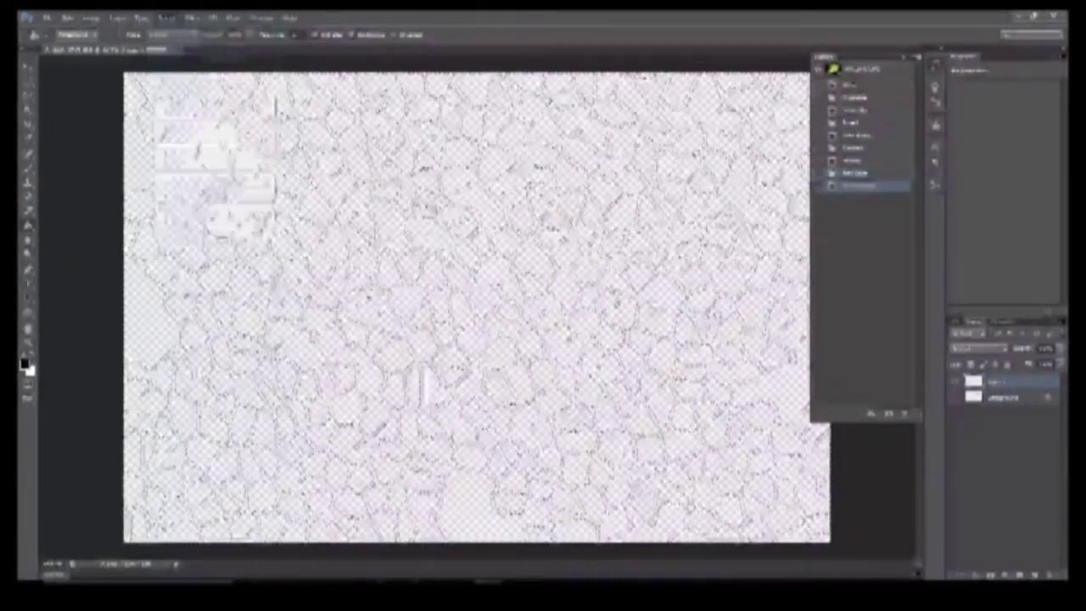
# Step: Make the cell lines solid black with Delete, then deselect everything
pyautogui.press('Delete')
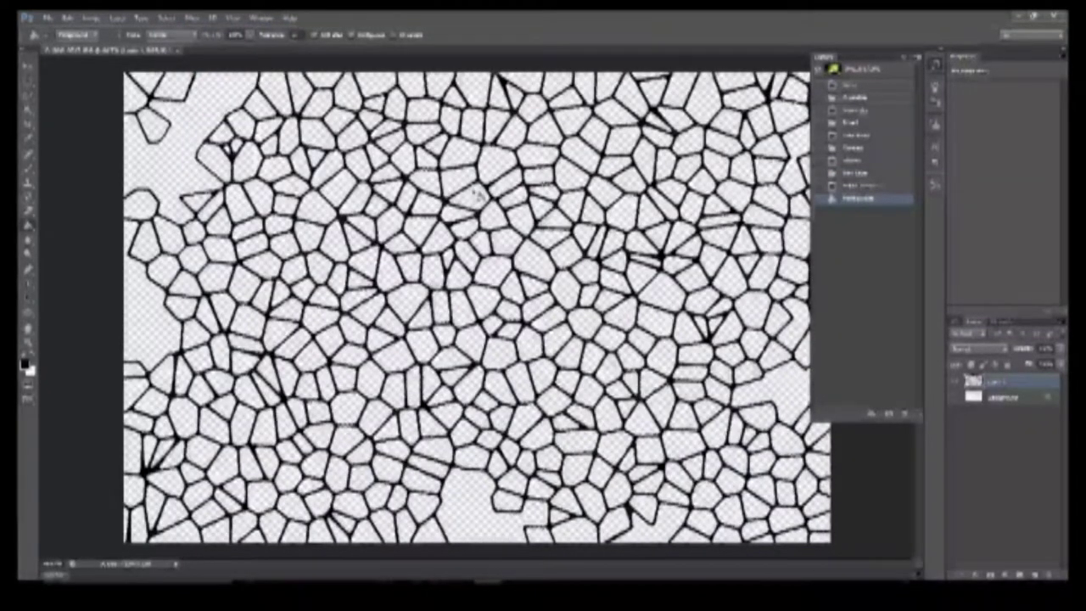
pyautogui.click(167, 17)
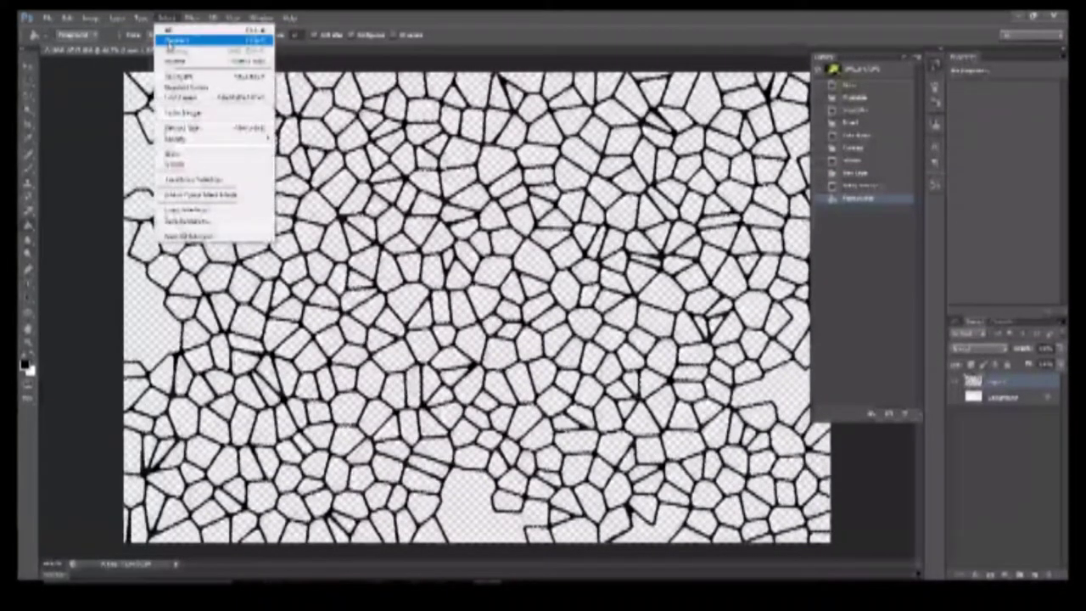
pyautogui.click(178, 40)
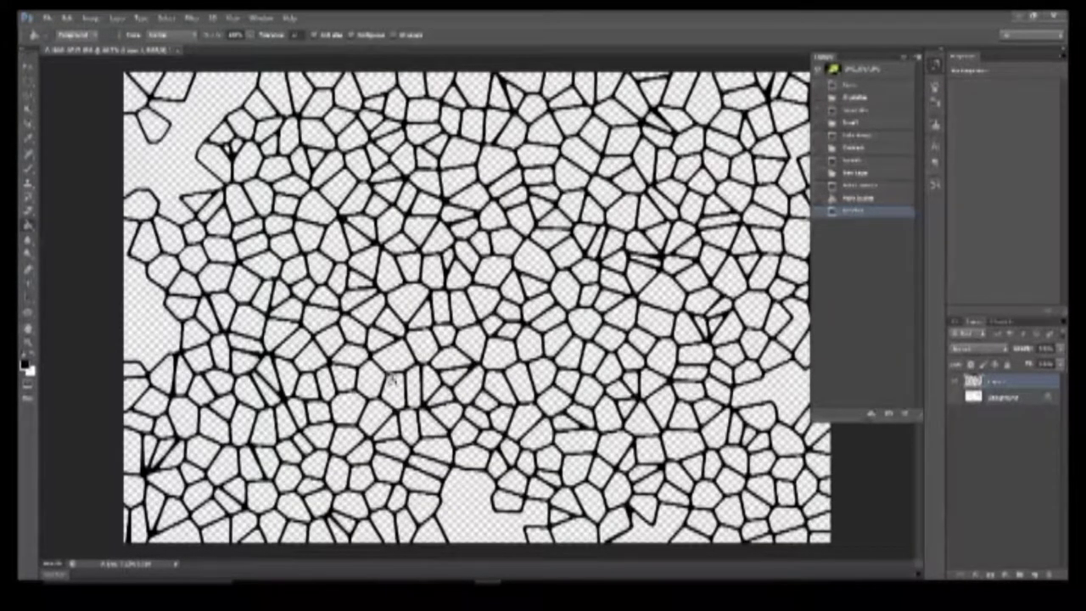
# Step: Switch to the Rectangular Marquee and draw two test selections, clearing each with Ctrl+D
pyautogui.click(28, 84)
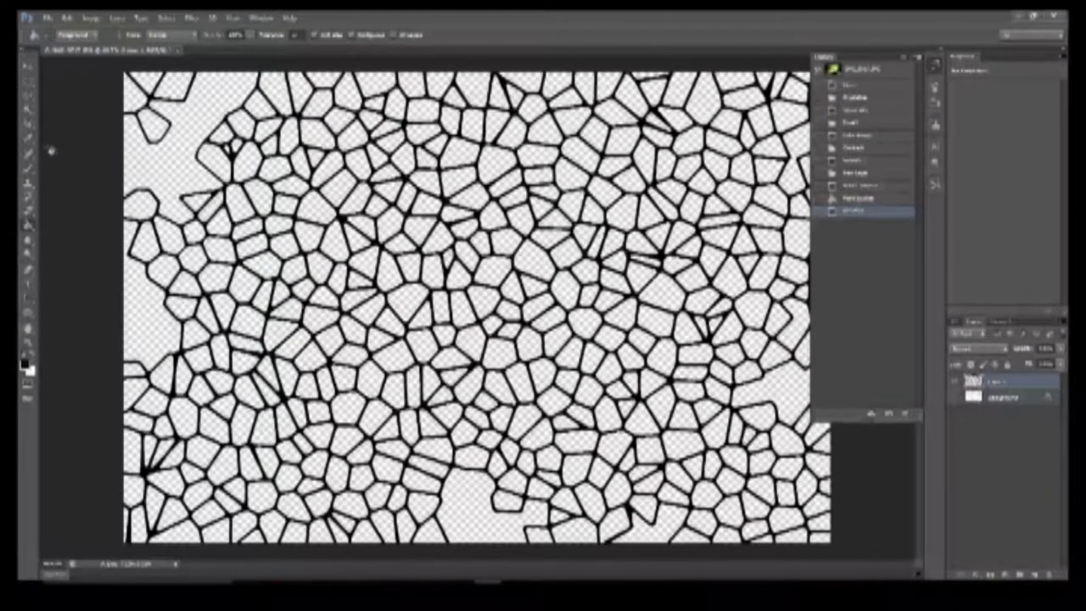
pyautogui.click(29, 83)
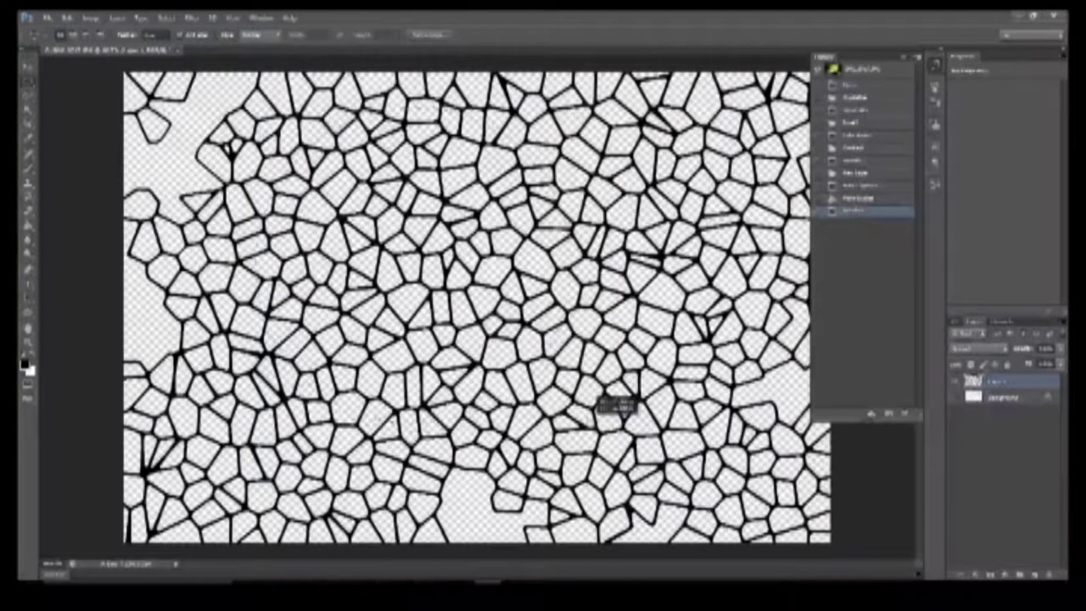
pyautogui.moveTo(598, 390); pyautogui.dragTo(327, 167)
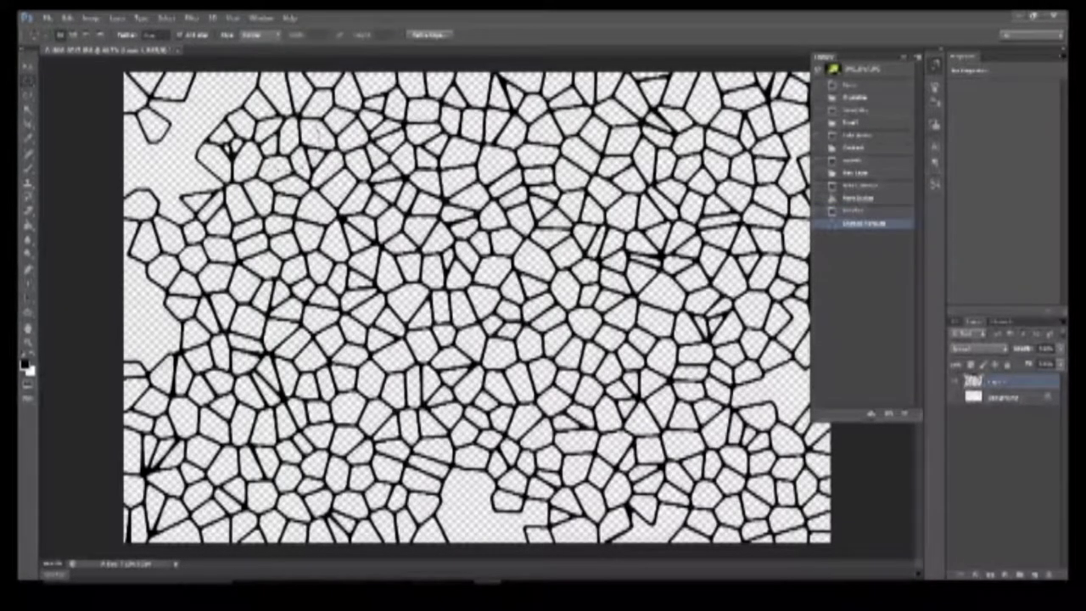
pyautogui.hotkey('ctrl', 'd')
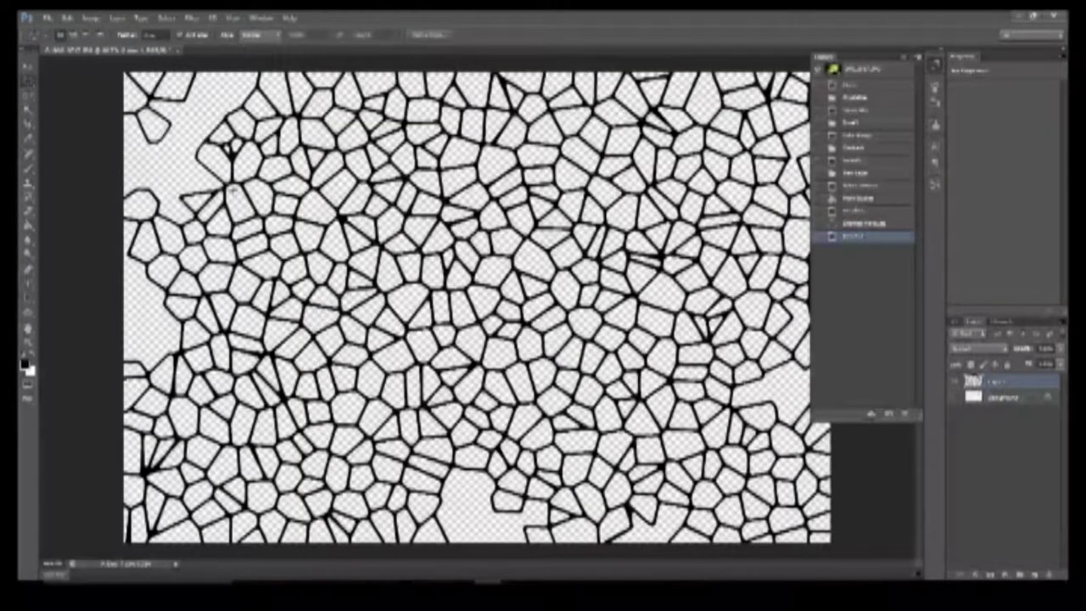
pyautogui.moveTo(259, 106); pyautogui.dragTo(322, 126)
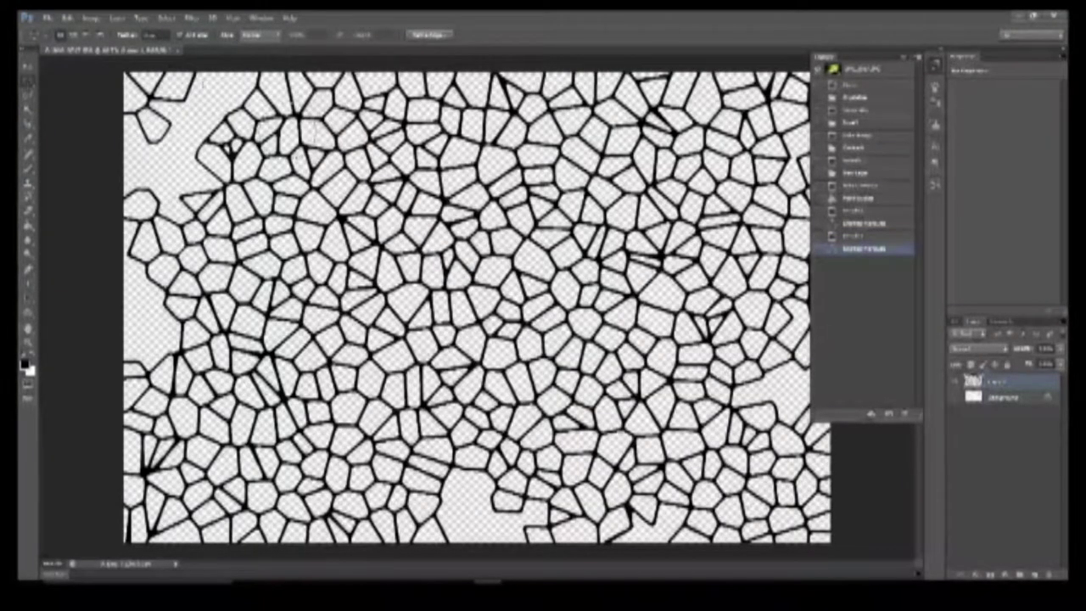
pyautogui.hotkey('ctrl', 'd')
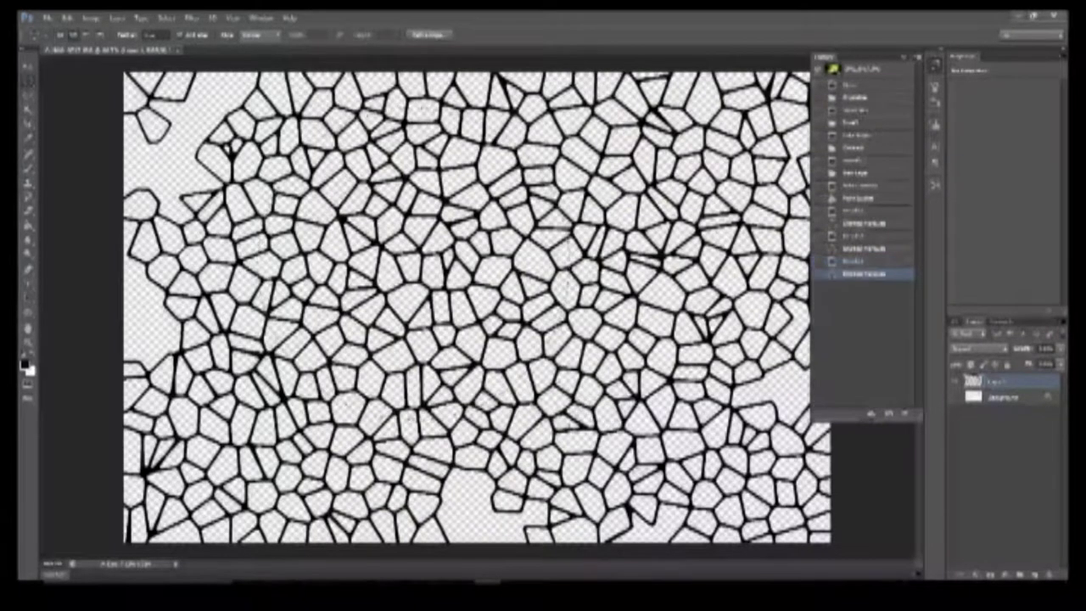
# Step: Reapply the Stained Glass filter with Ctrl+F and copy the black cell pattern
pyautogui.hotkey('ctrl', 'f')
pyautogui.click(67, 17)
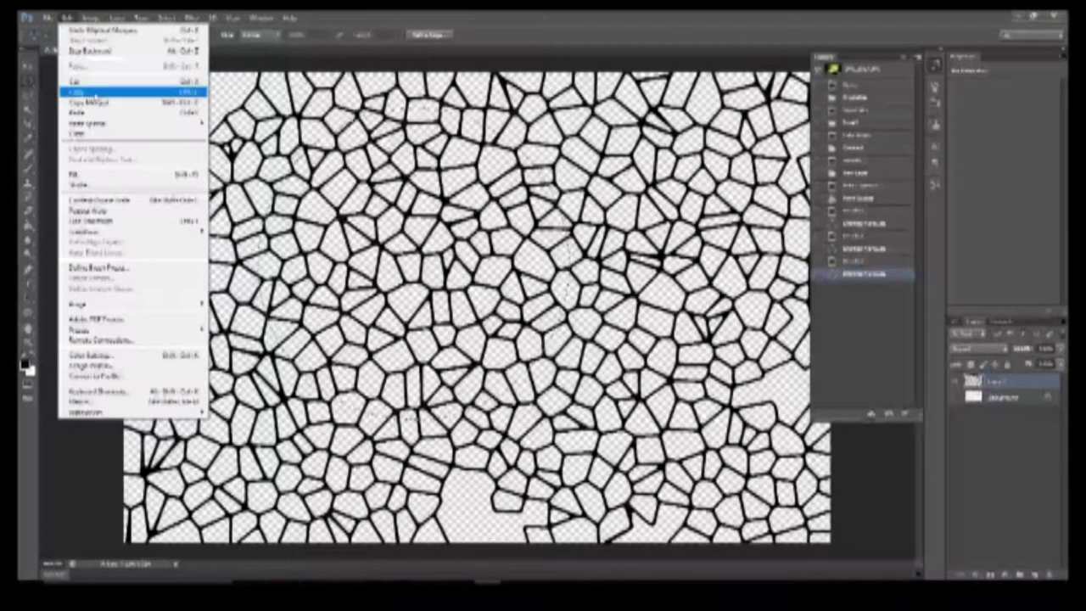
pyautogui.click(77, 91)
pyautogui.click(47, 17)
# Step: Paste the cell pattern into a new blank document and delete its white Background layer
pyautogui.click(76, 29)
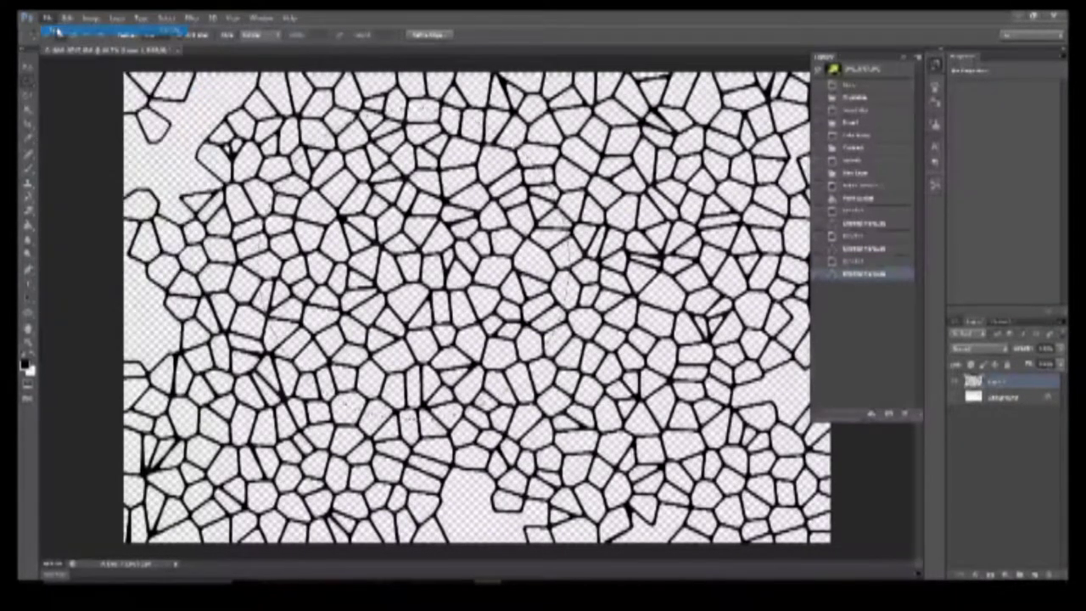
pyautogui.click(653, 161)
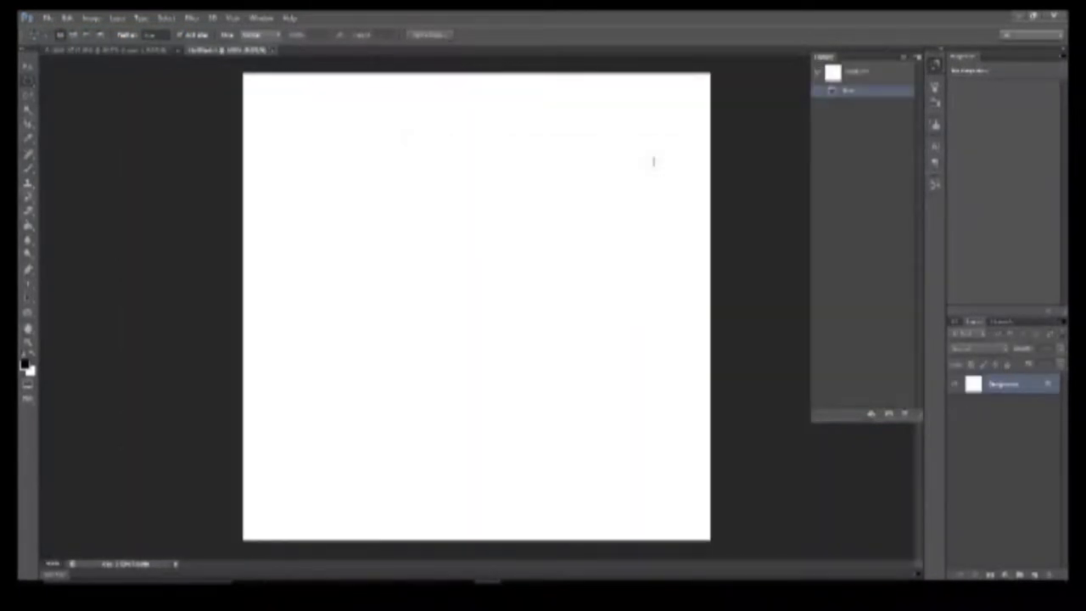
pyautogui.hotkey('ctrl', 'v')
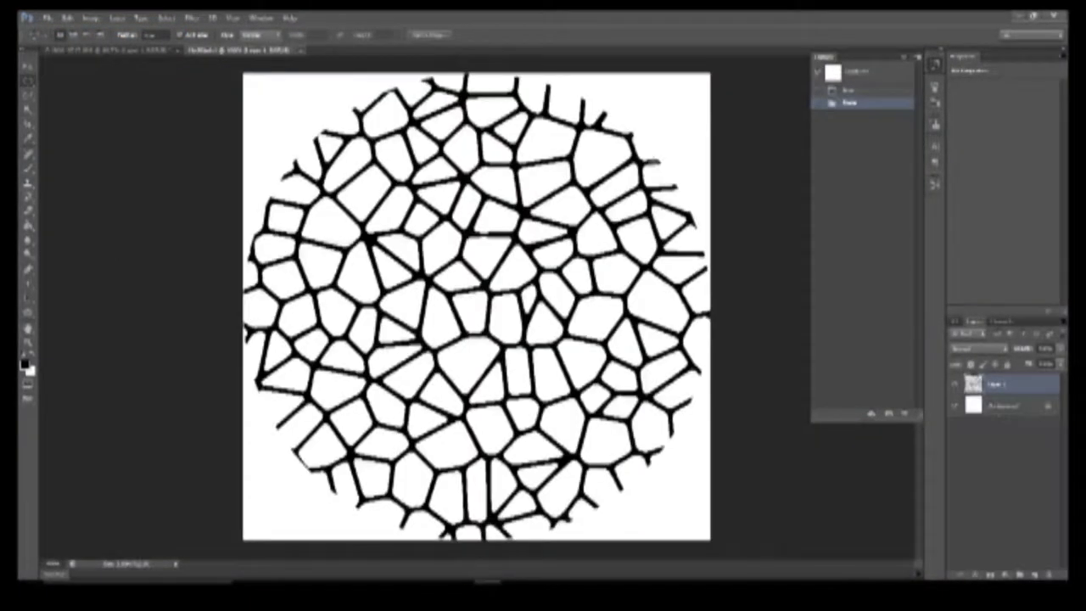
pyautogui.click(1024, 408)
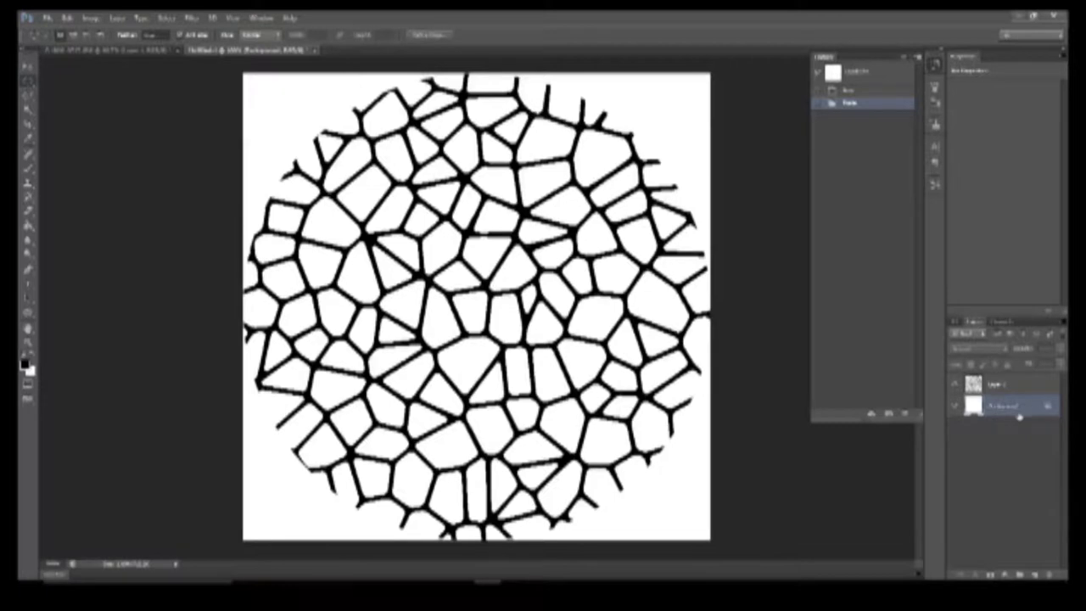
pyautogui.press('Delete')
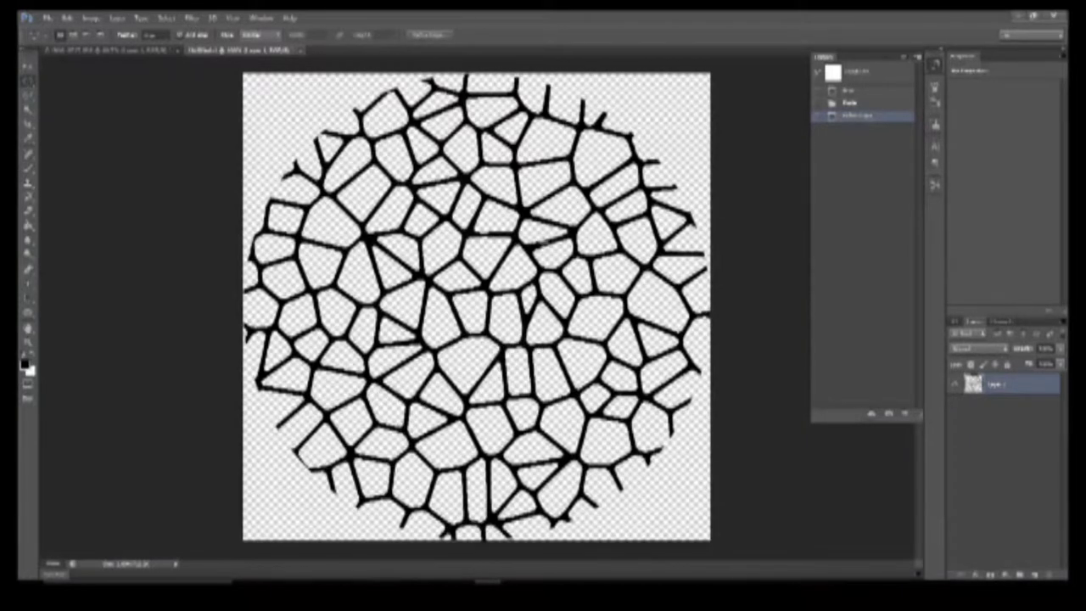
# Step: Save the pattern as a PNG named 'voronoi', accepting the default PNG options
pyautogui.click(47, 17)
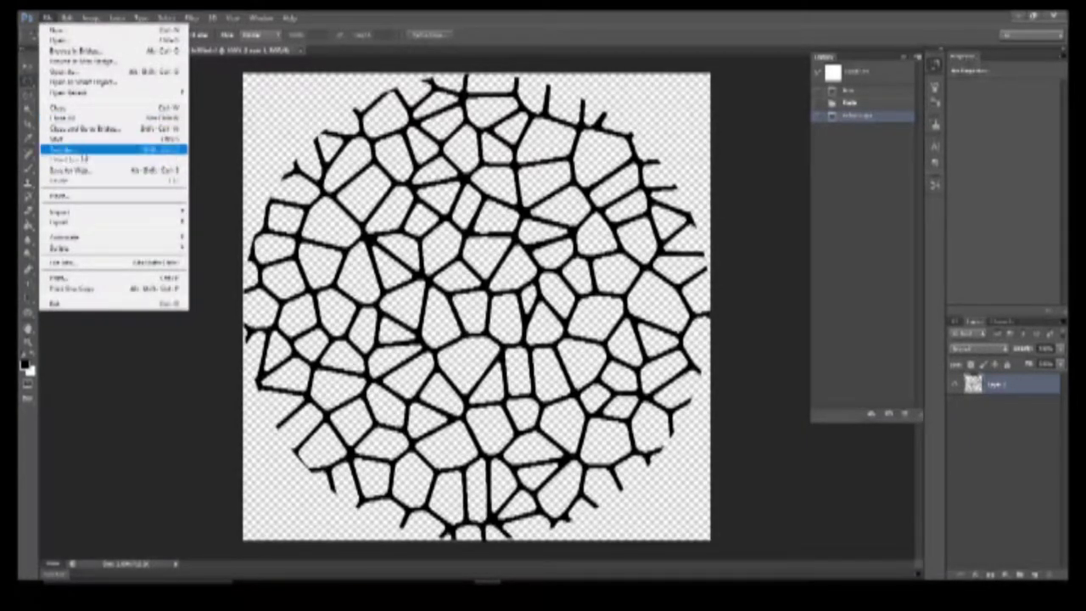
pyautogui.click(74, 151)
pyautogui.click(528, 247)
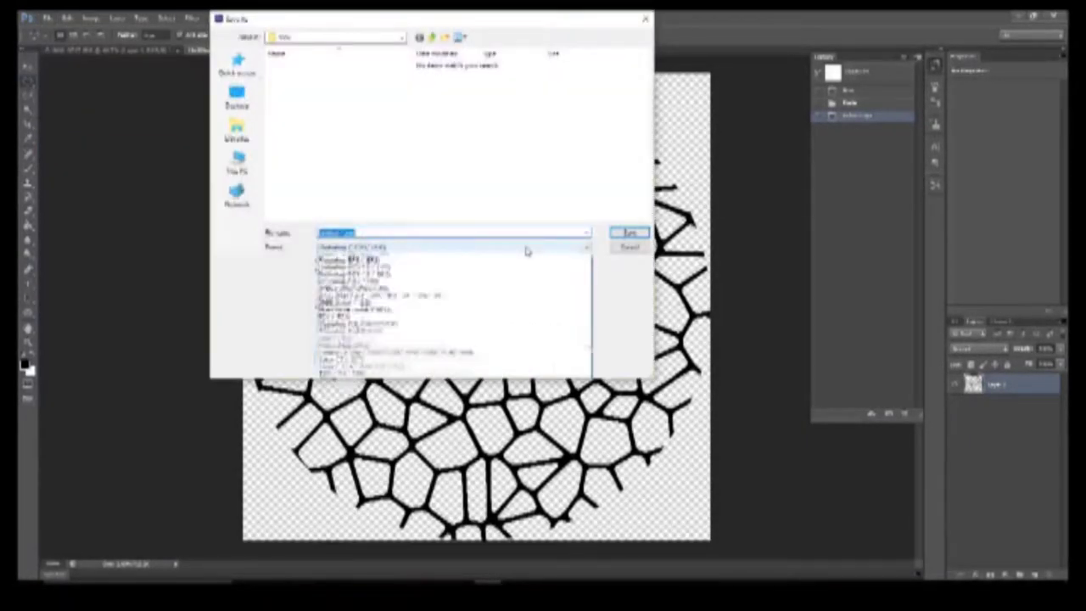
pyautogui.click(490, 388)
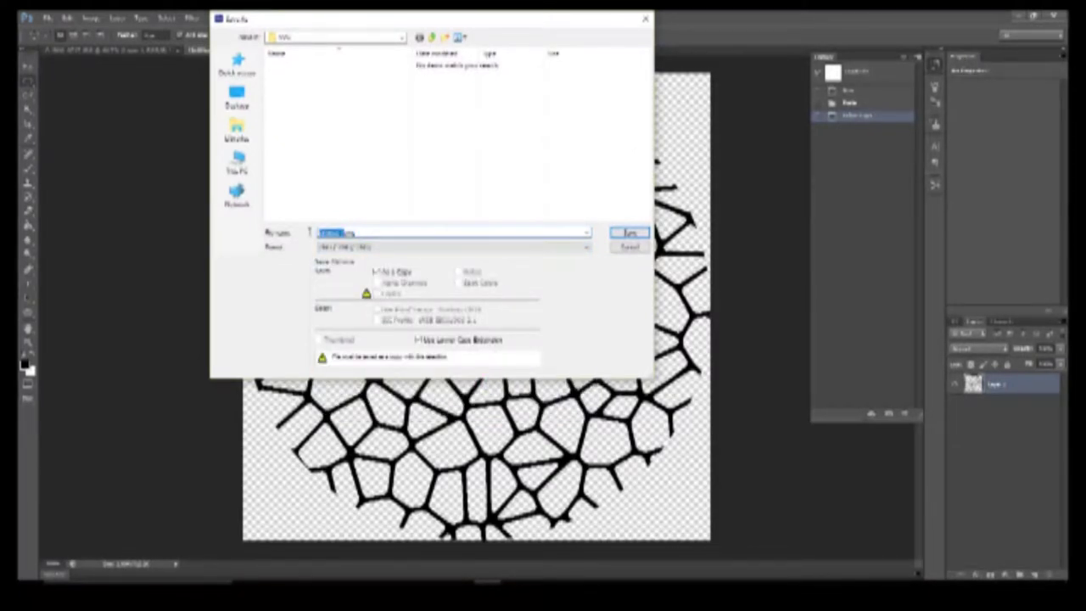
pyautogui.write('voronoi')
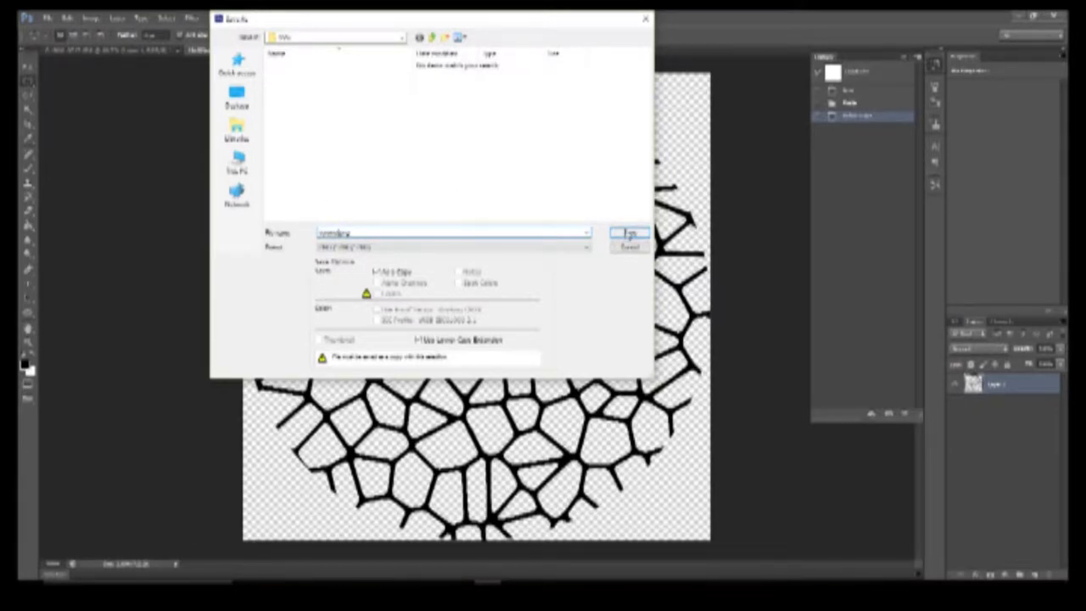
pyautogui.click(629, 234)
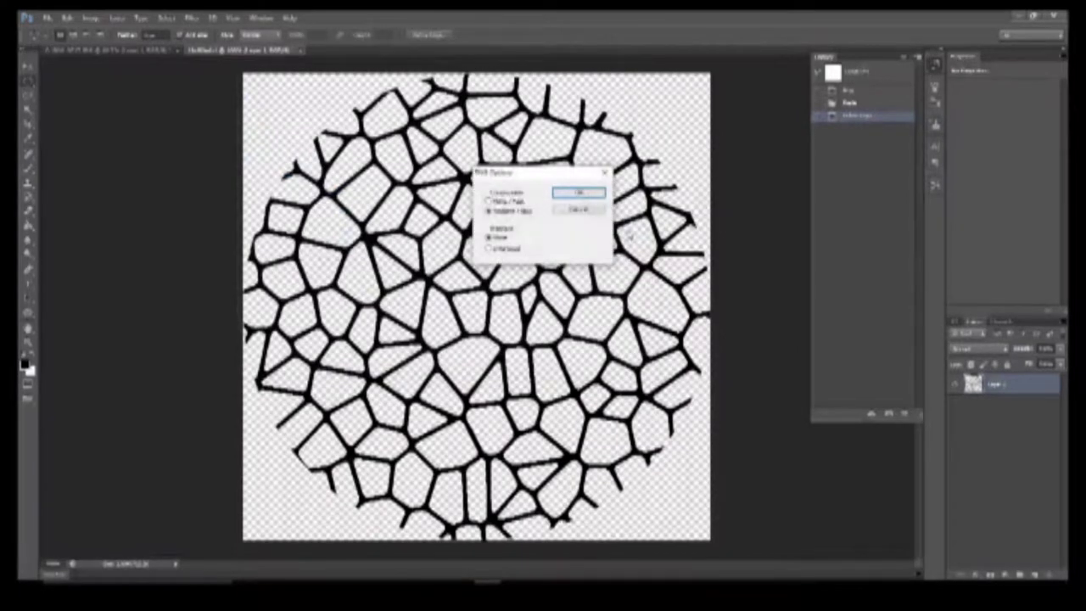
pyautogui.click(590, 189)
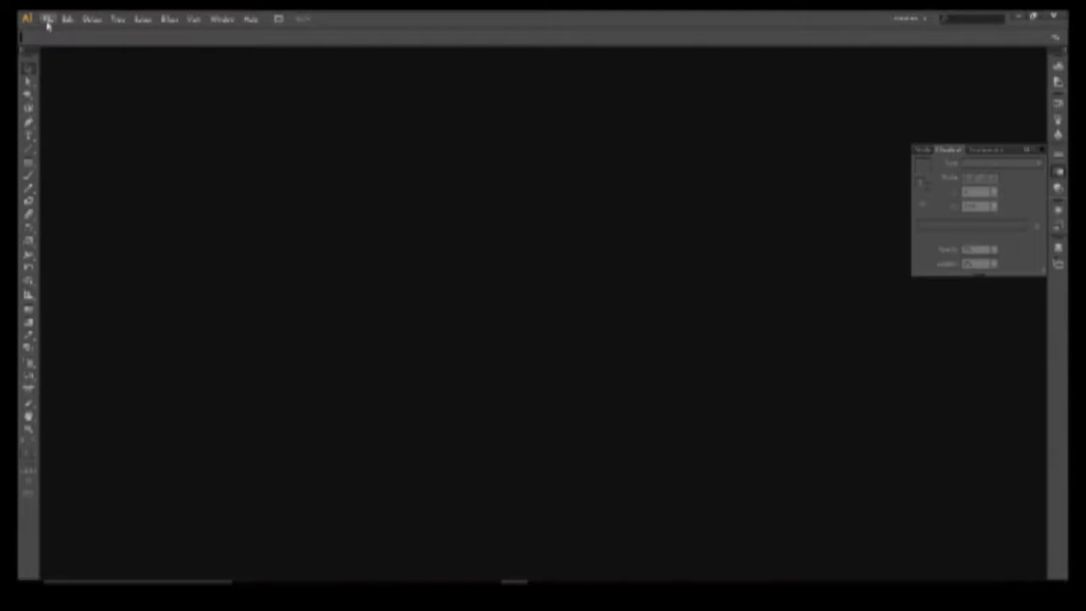
# Step: Open the saved voronoi PNG in Illustrator with File > Open
pyautogui.click(48, 20)
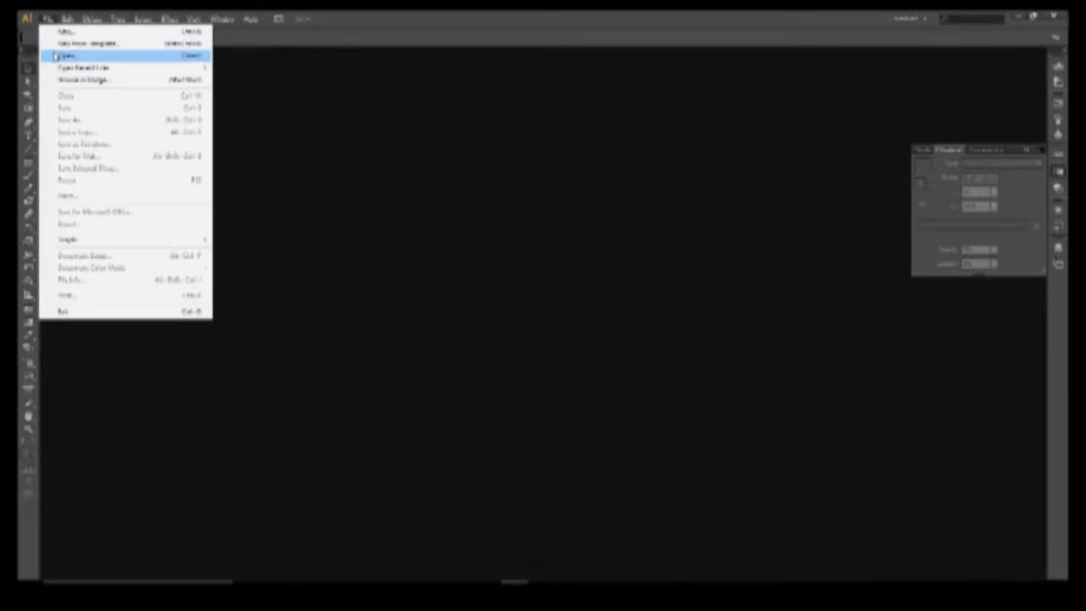
pyautogui.click(56, 56)
pyautogui.doubleClick(124, 77)
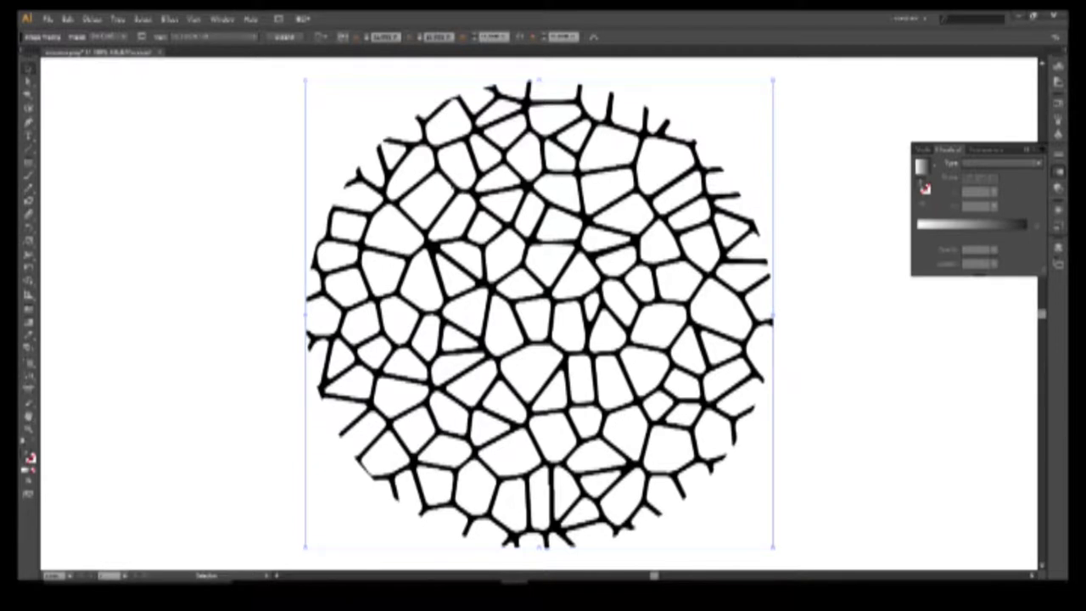
# Step: Save the artwork as SVG, keeping the default profile and SVG font type
pyautogui.click(48, 19)
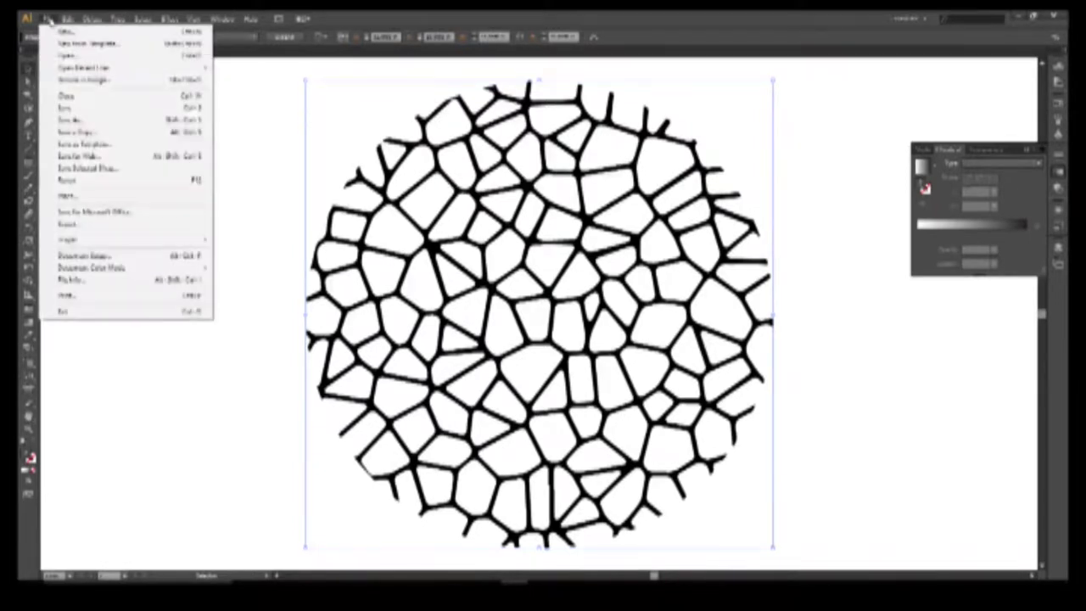
pyautogui.click(104, 123)
pyautogui.click(219, 289)
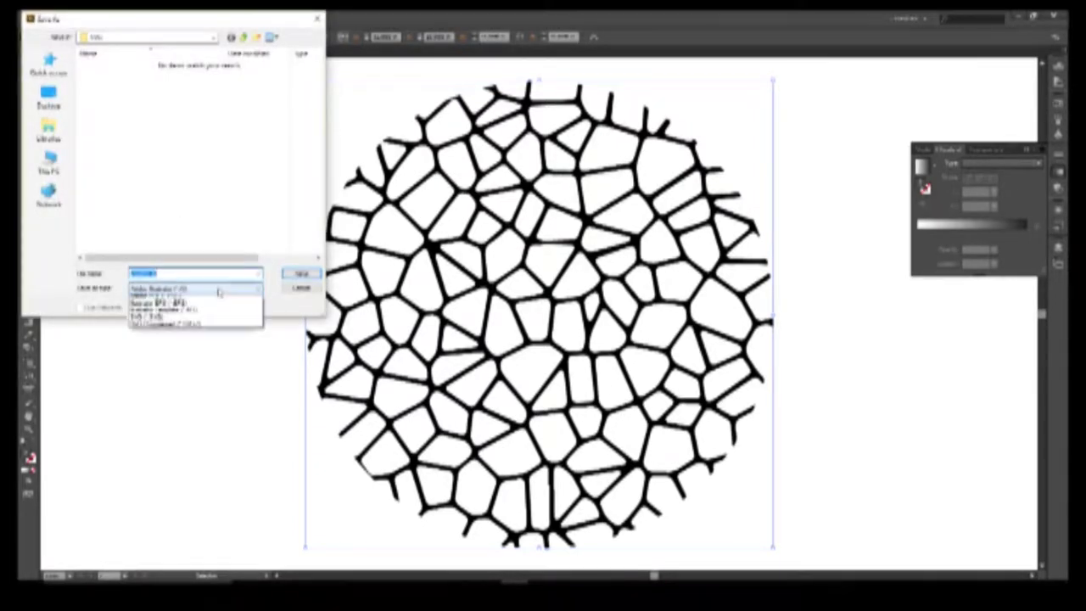
pyautogui.click(214, 334)
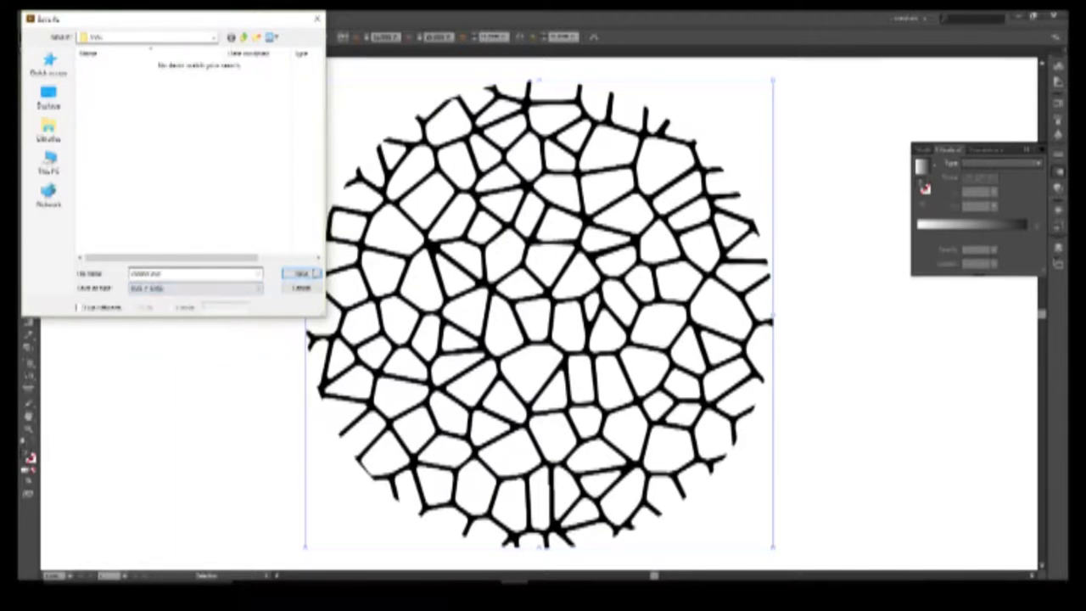
pyautogui.click(302, 275)
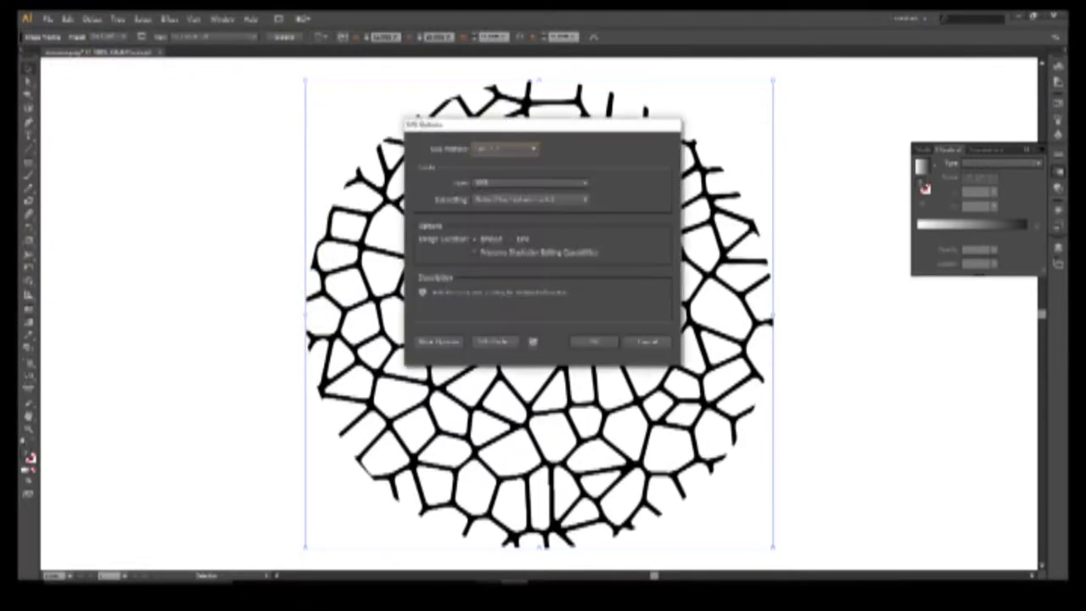
pyautogui.click(541, 149)
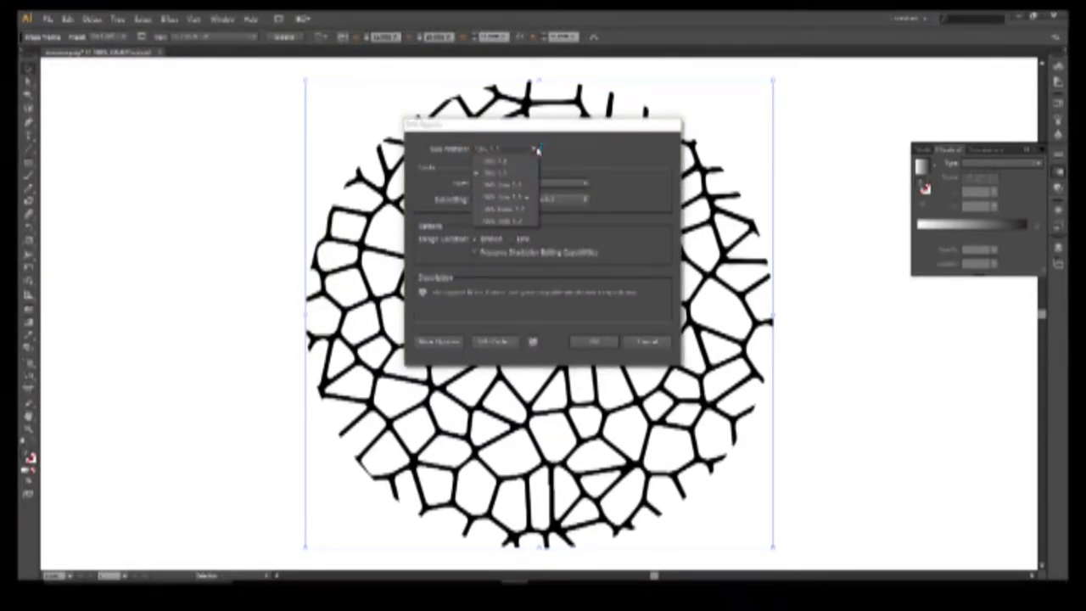
pyautogui.click(538, 148)
pyautogui.click(593, 183)
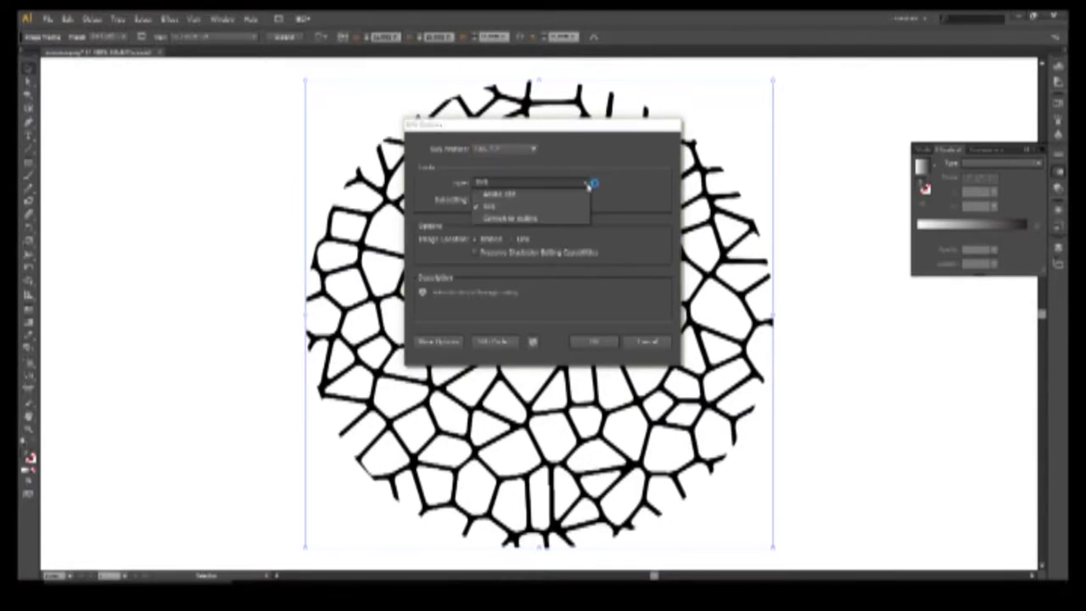
pyautogui.click(643, 208)
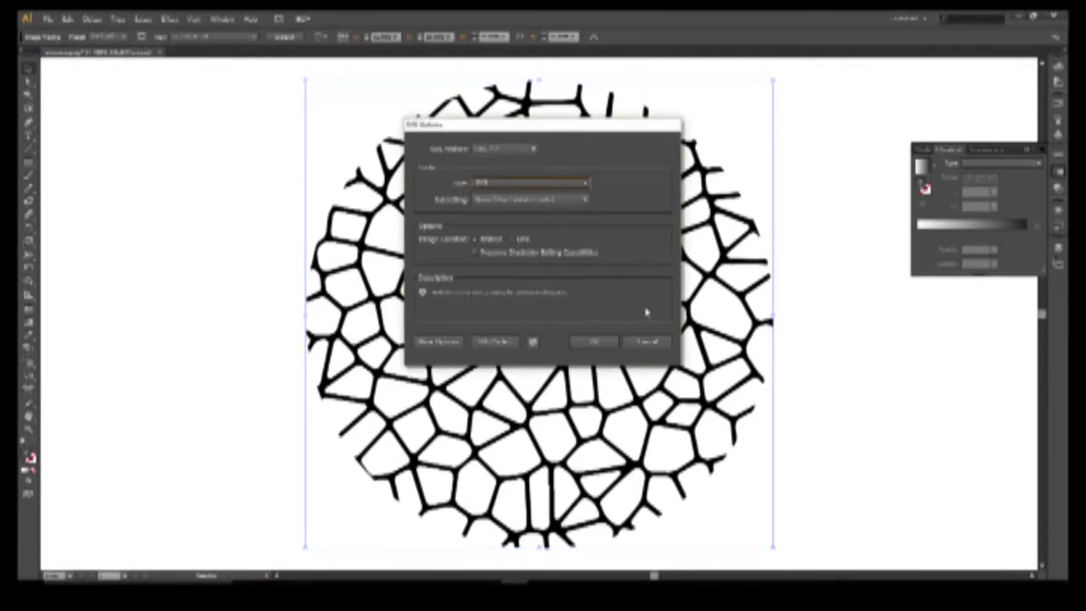
pyautogui.click(597, 342)
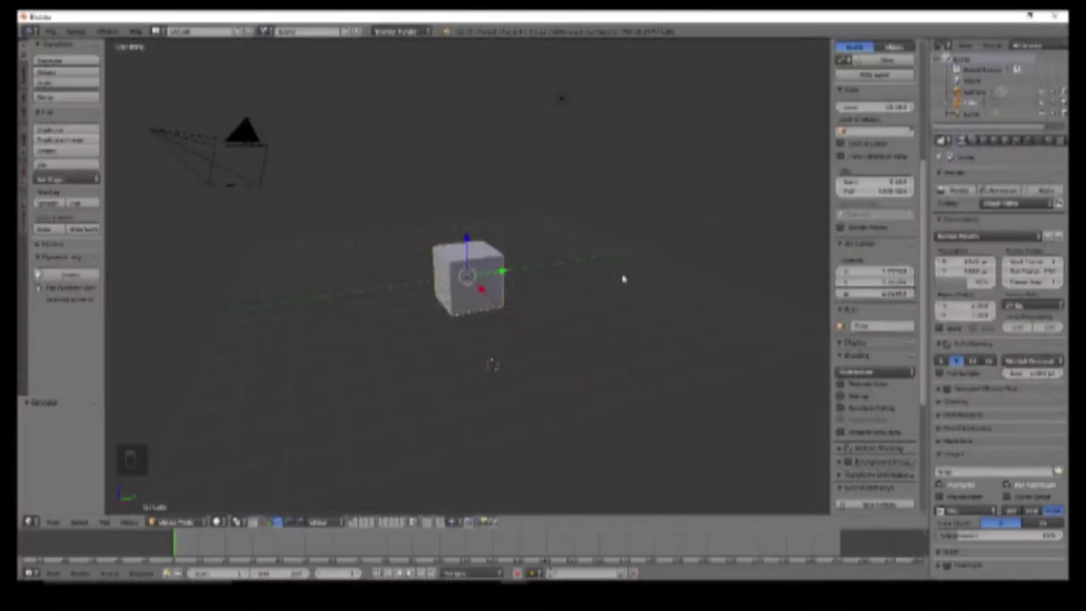
# Step: Select and delete the default cube, leaving only the camera and lamp in the scene
pyautogui.moveTo(623, 278)
pyautogui.mouseDown(button='middle')
pyautogui.moveTo(617, 296)
pyautogui.moveTo(620, 286)
pyautogui.mouseUp(button='middle')
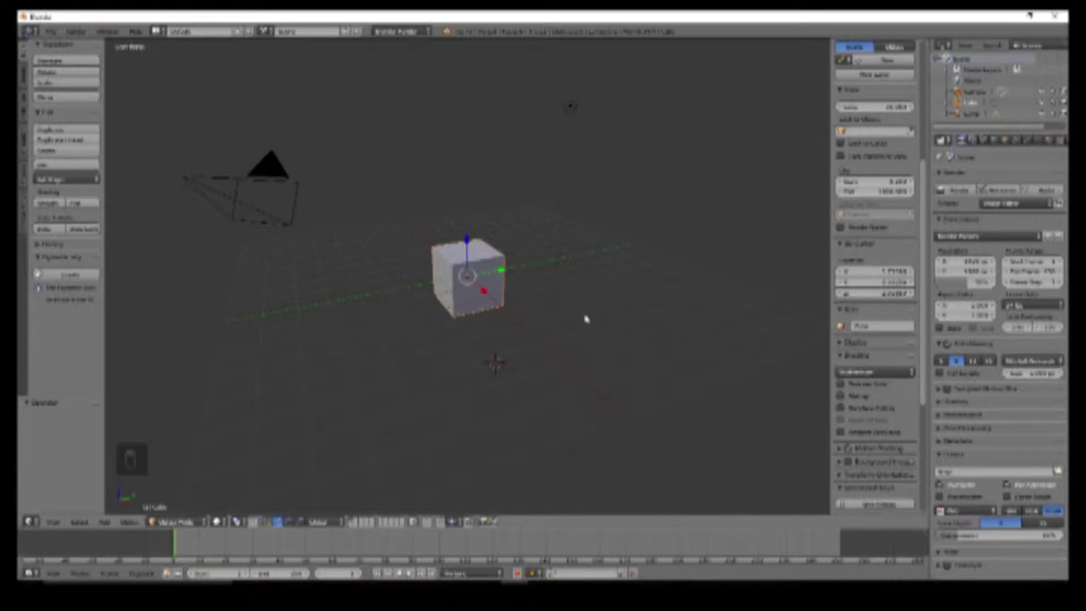
pyautogui.moveTo(585, 319); pyautogui.dragTo(580, 321, button='middle')
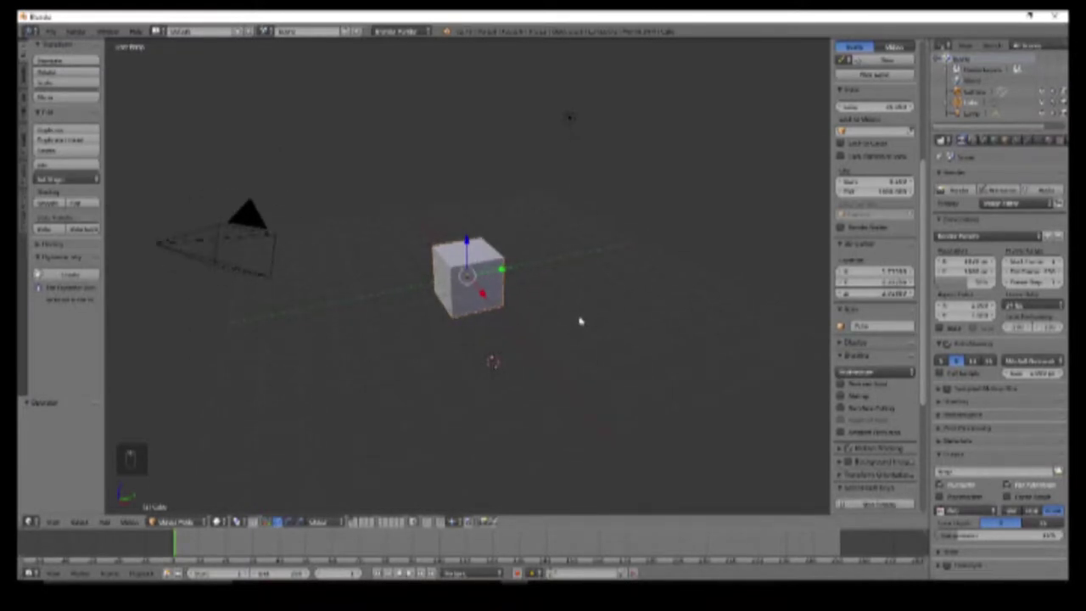
pyautogui.rightClick(468, 295)
pyautogui.press('Delete')
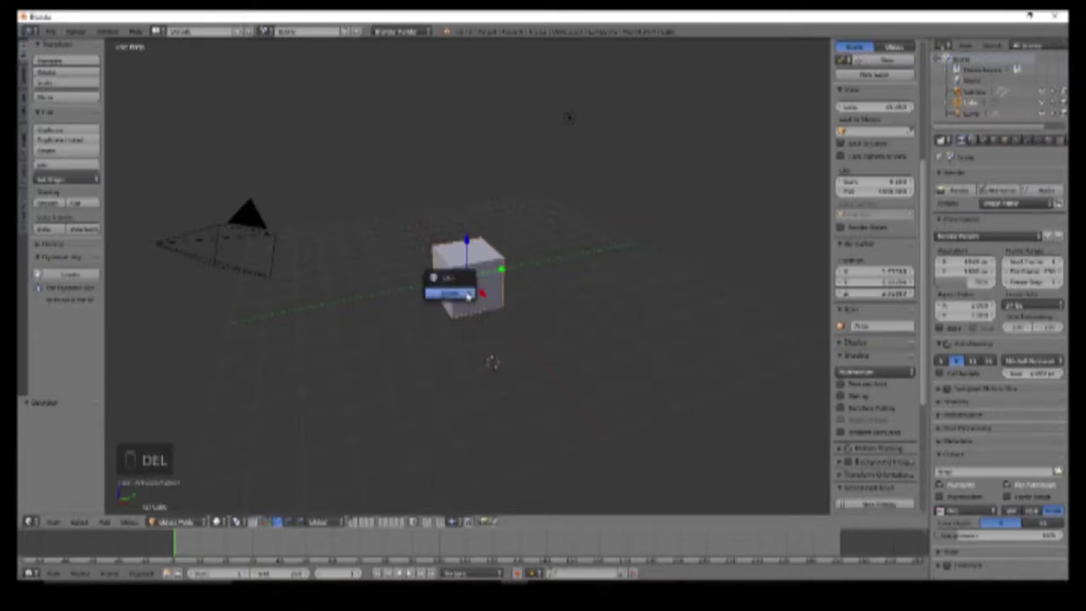
pyautogui.click(468, 294)
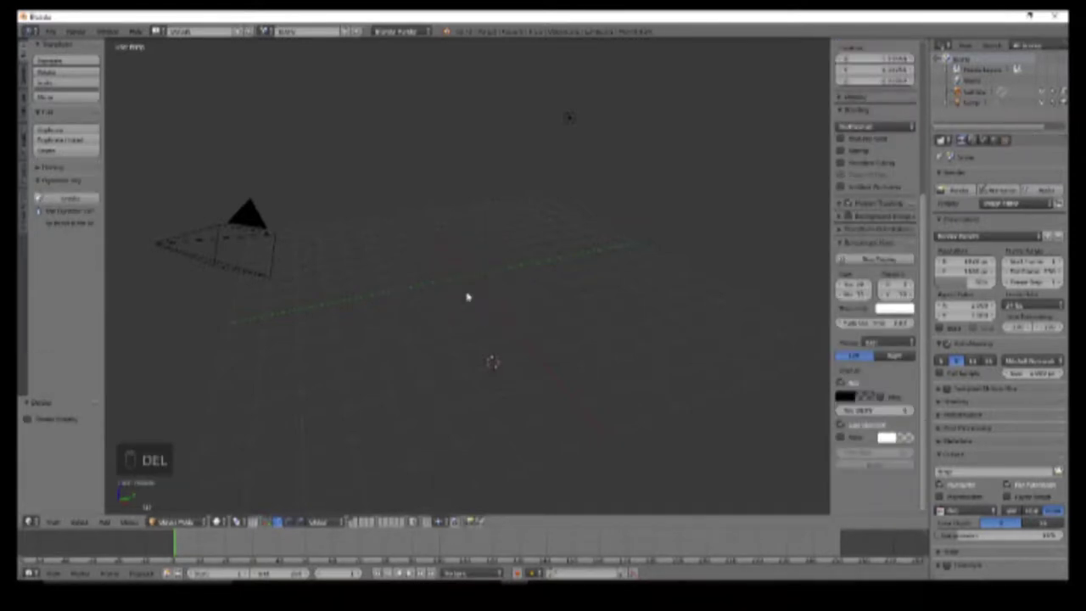
pyautogui.click(51, 34)
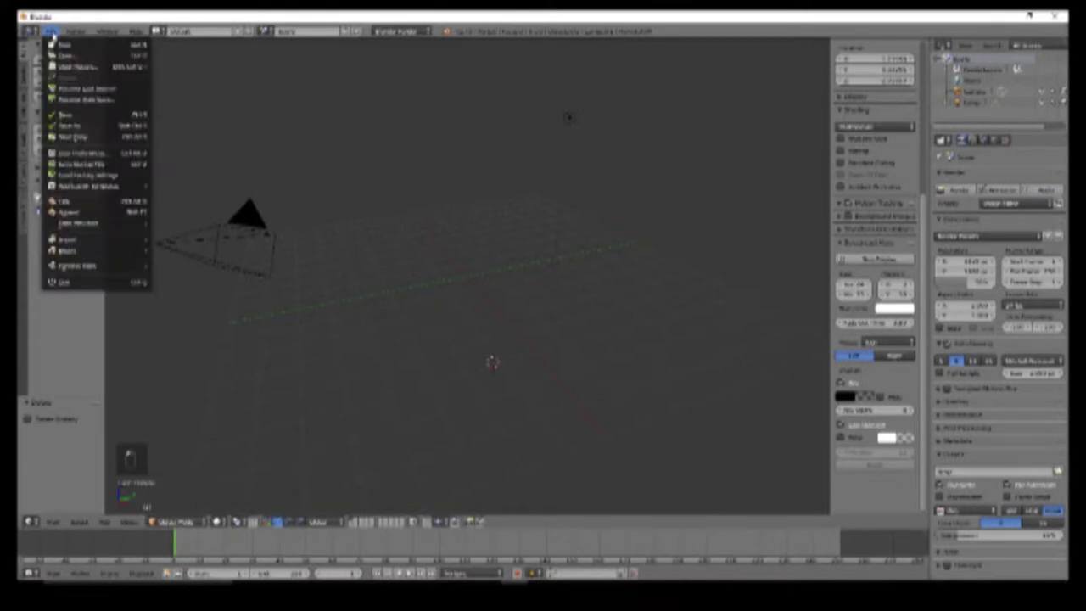
# Step: In User Preferences, review the Interface tab and set CUDA as the System compute device
pyautogui.click(114, 155)
pyautogui.moveTo(219, 39); pyautogui.dragTo(295, 65)
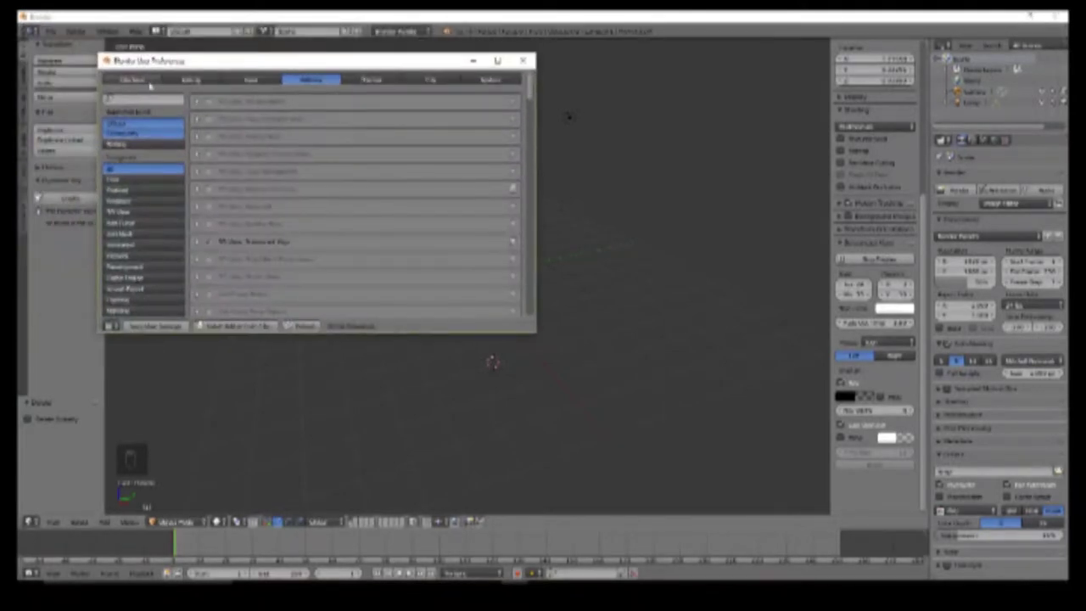
pyautogui.click(149, 81)
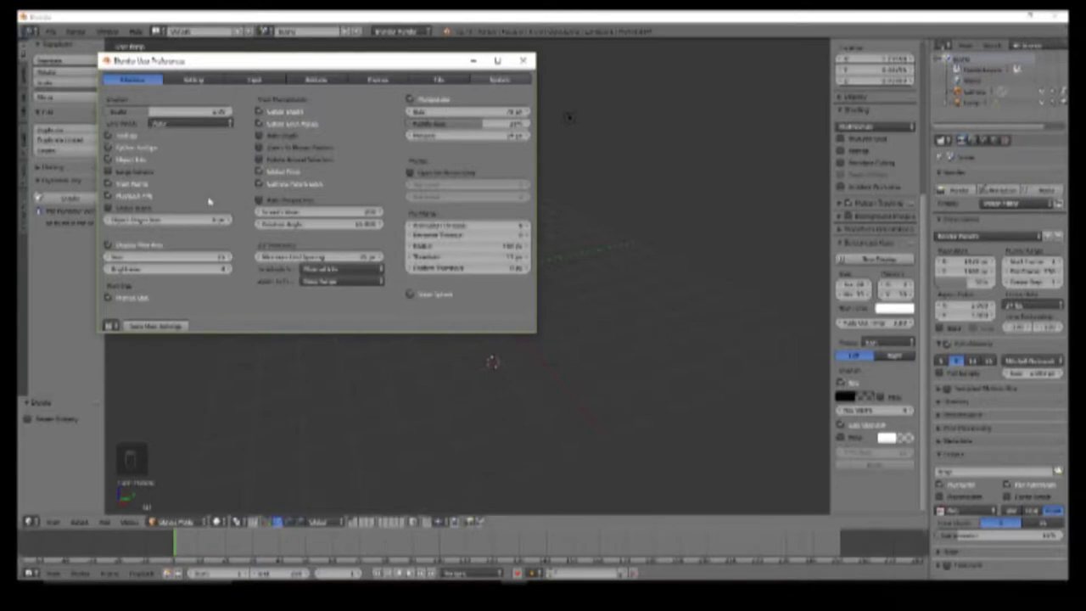
pyautogui.click(490, 78)
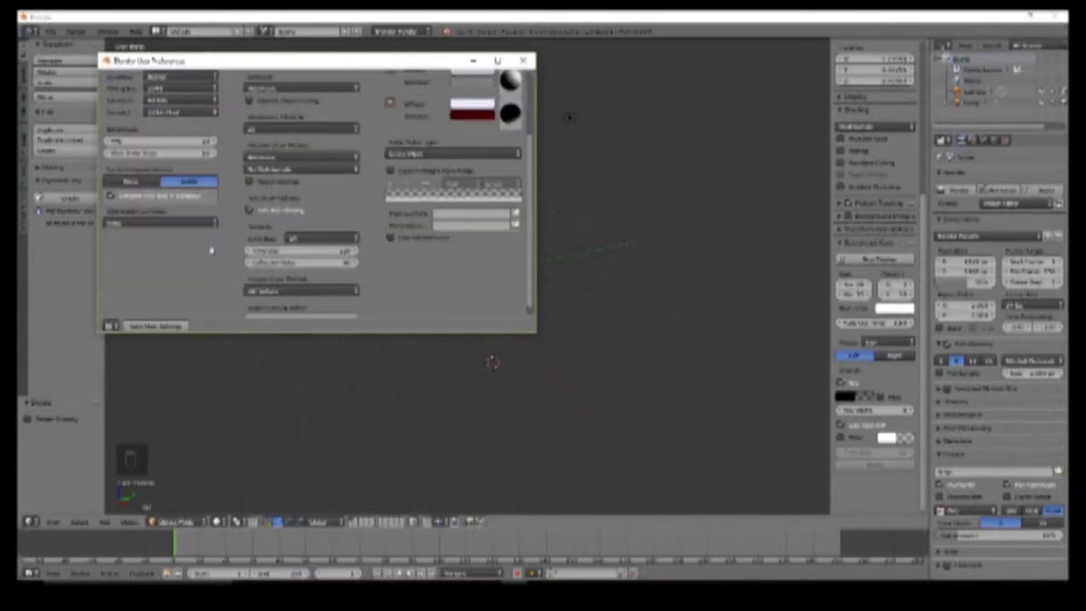
pyautogui.scroll(2, 208, 251)
pyautogui.scroll(-3, 201, 253)
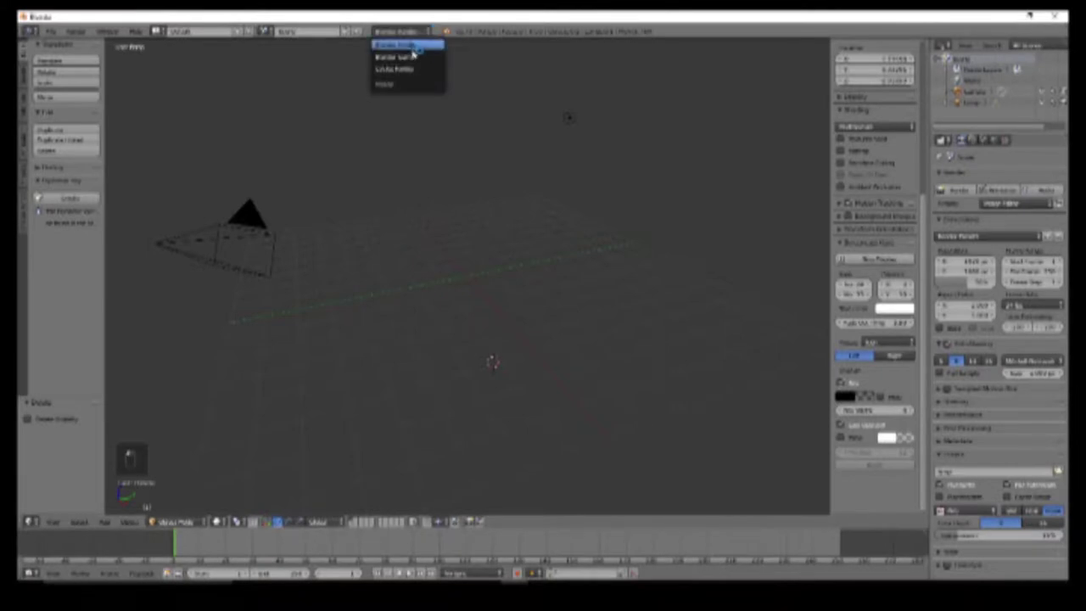
# Step: Switch the render engine to Cycles Render and open the SVG import file browser
pyautogui.click(425, 71)
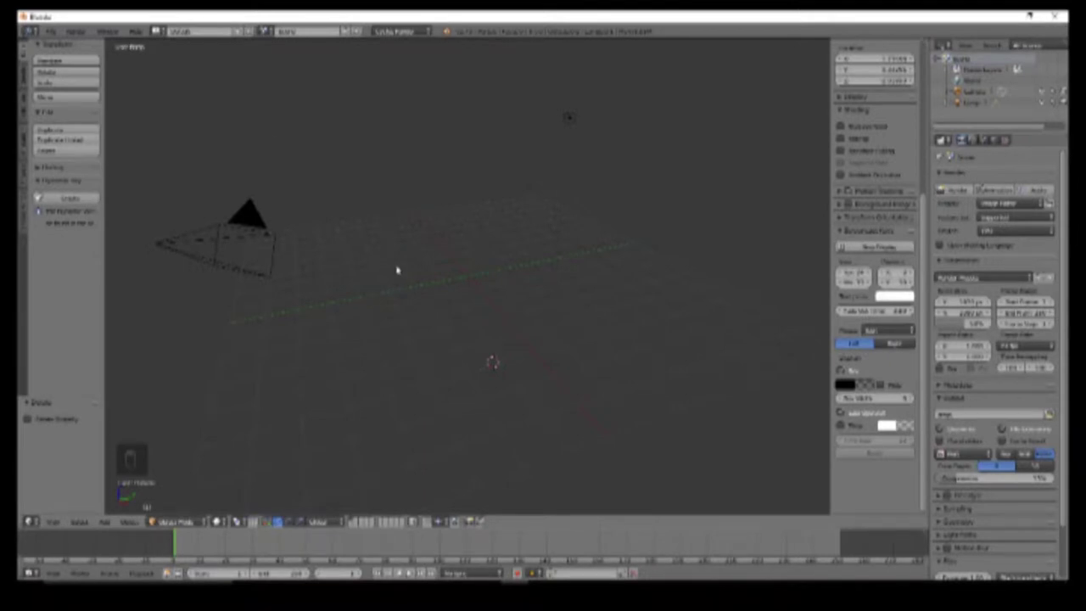
pyautogui.click(52, 34)
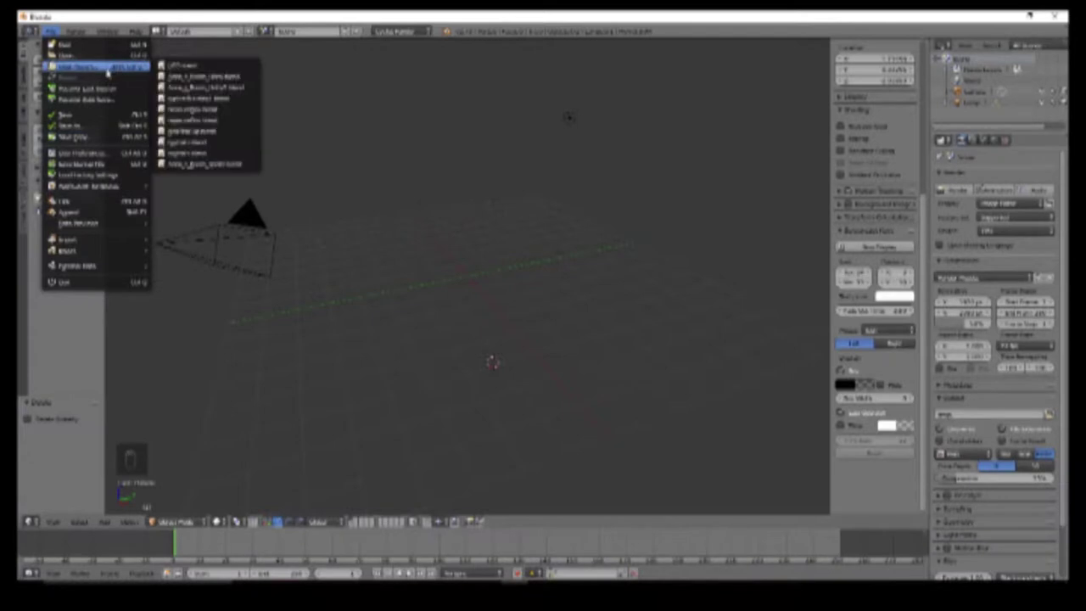
pyautogui.moveTo(104, 243)
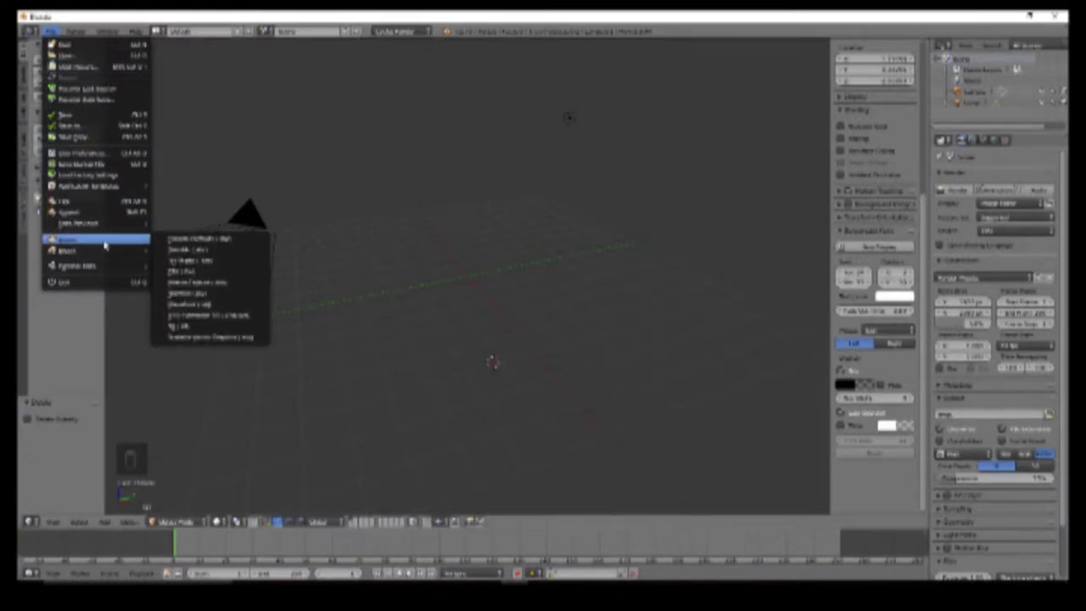
pyautogui.click(266, 340)
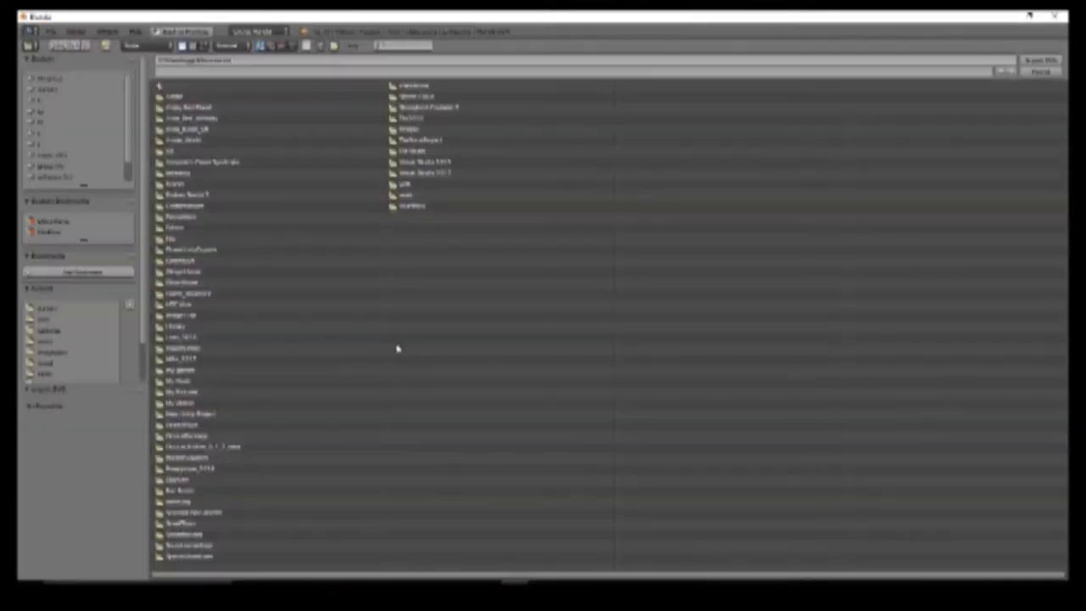
# Step: Import the cell-pattern SVG from the Recent folder and select the imported object
pyautogui.click(74, 322)
pyautogui.doubleClick(175, 98)
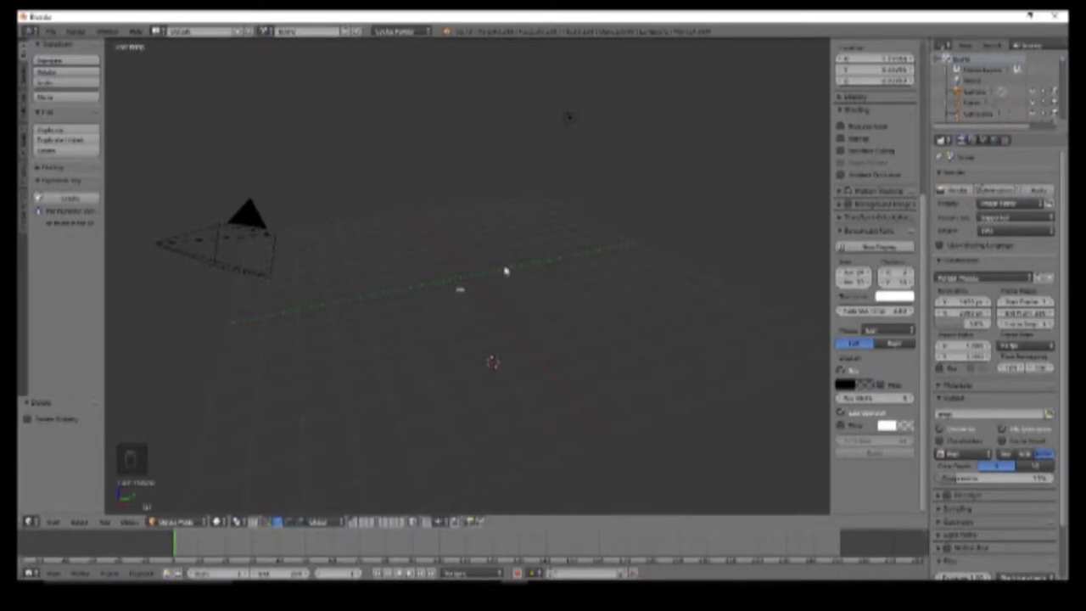
pyautogui.moveTo(467, 313); pyautogui.dragTo(479, 322, button='middle')
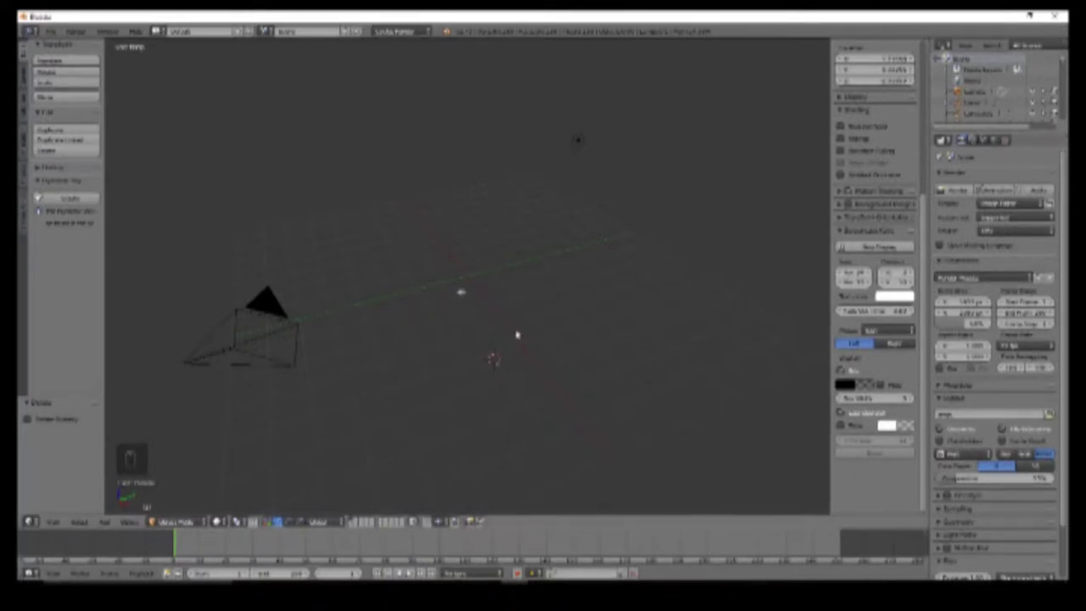
pyautogui.rightClick(465, 293)
# Step: Apply Object > Transform > Set Origin to the imported object and look down on the Voronoi plate
pyautogui.click(132, 522)
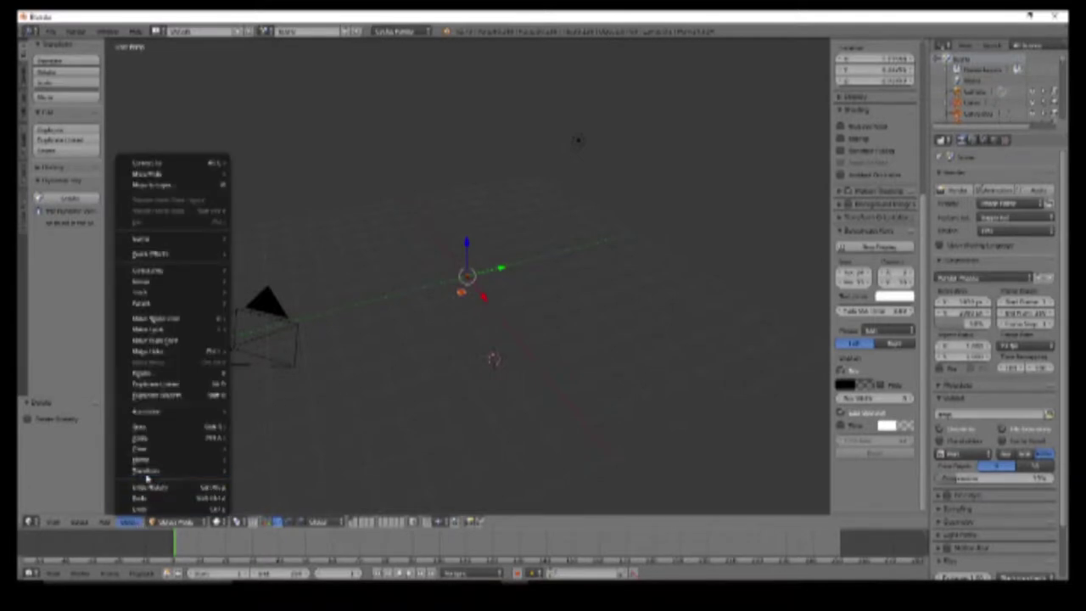
pyautogui.moveTo(144, 471)
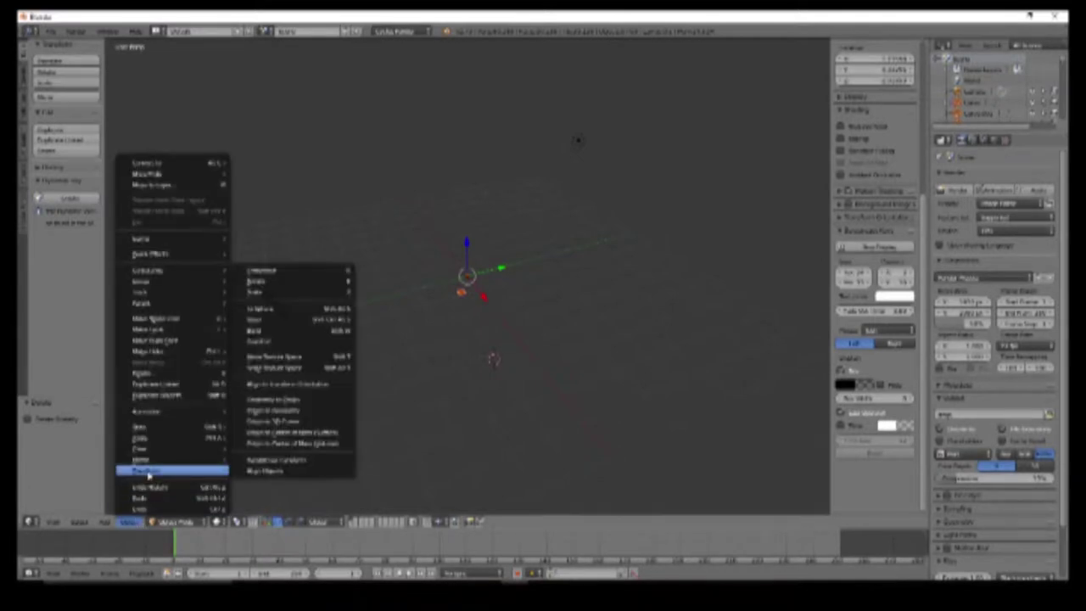
pyautogui.click(342, 449)
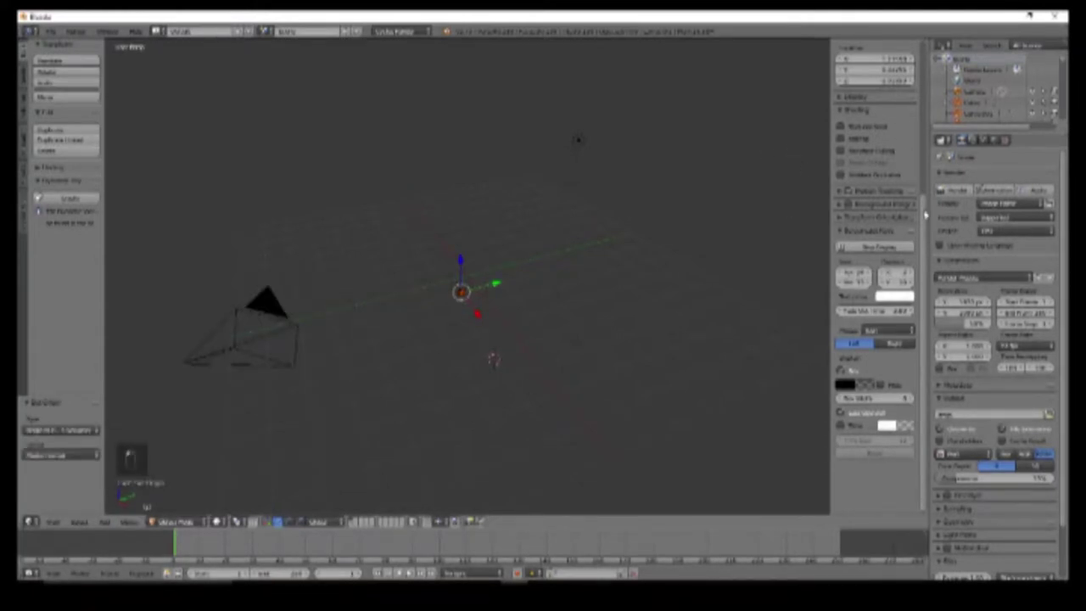
pyautogui.scroll(6, 878, 212)
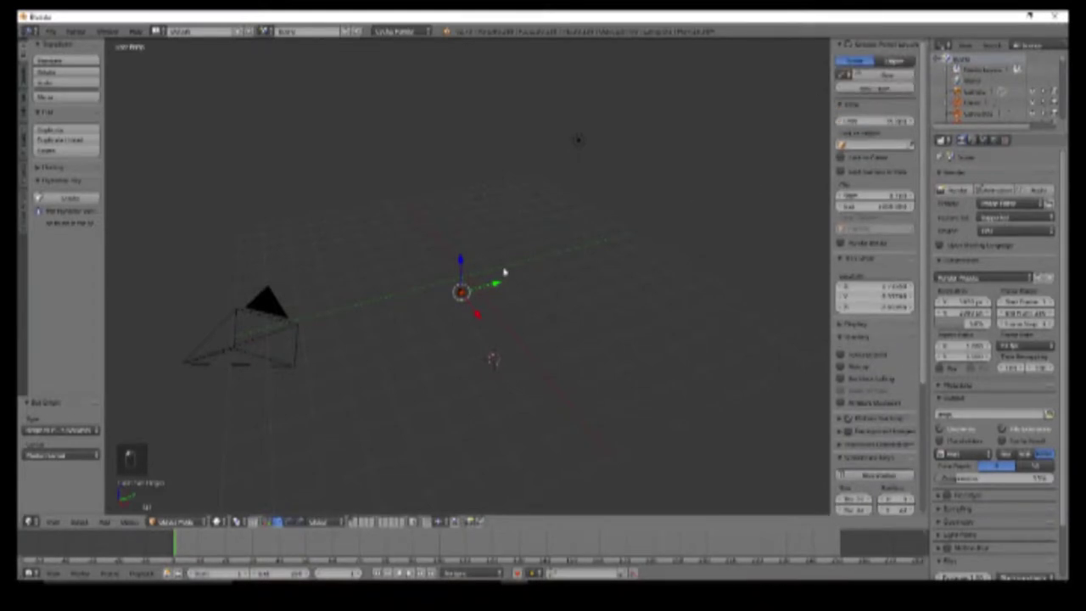
pyautogui.press('n')
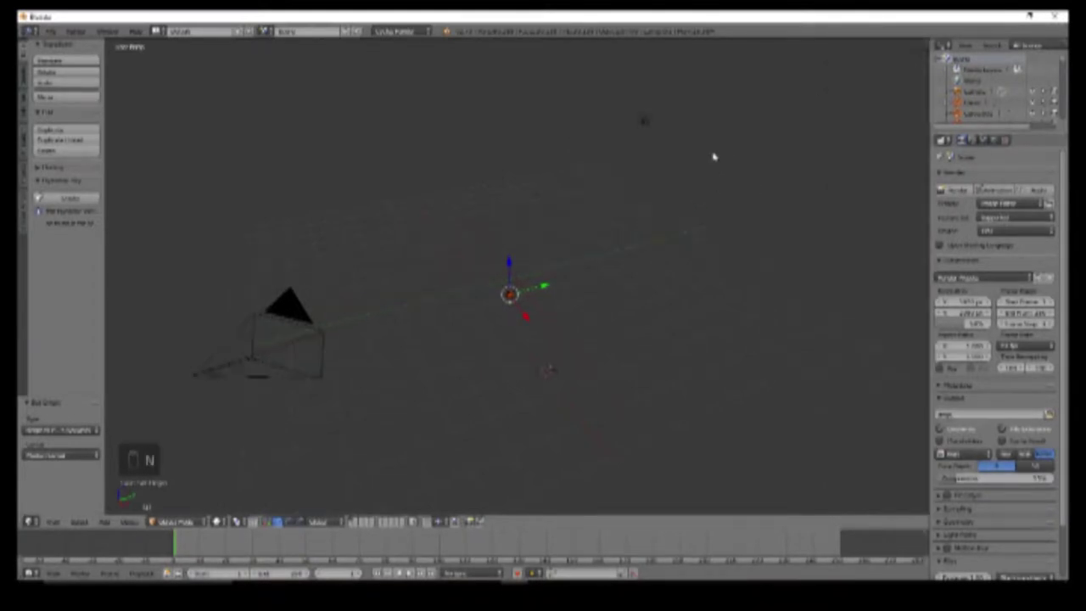
pyautogui.press('n')
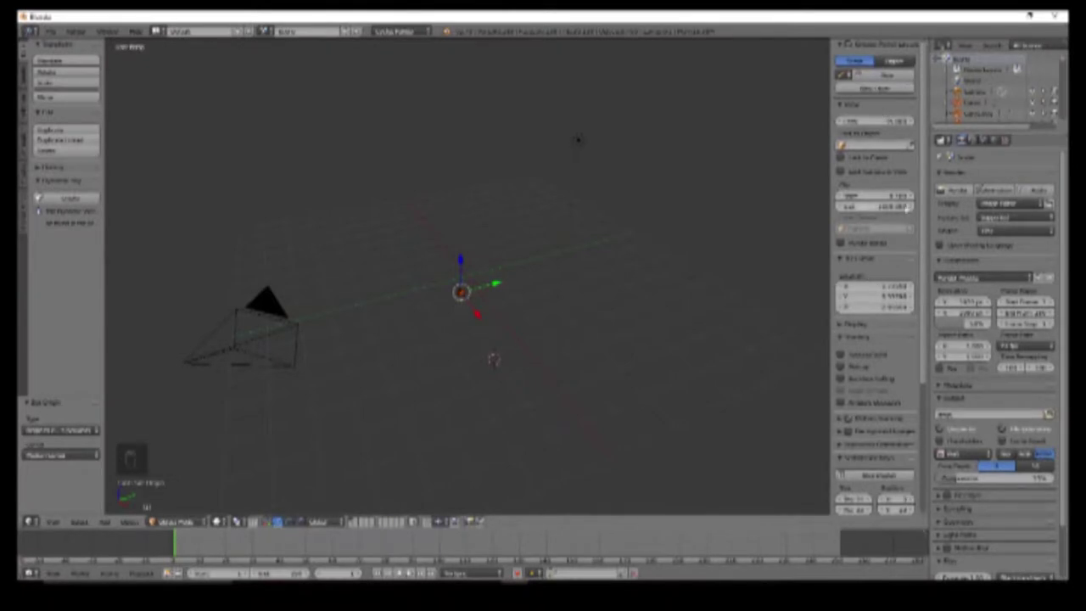
pyautogui.scroll(-2, 878, 255)
pyautogui.scroll(-1, 932, 246)
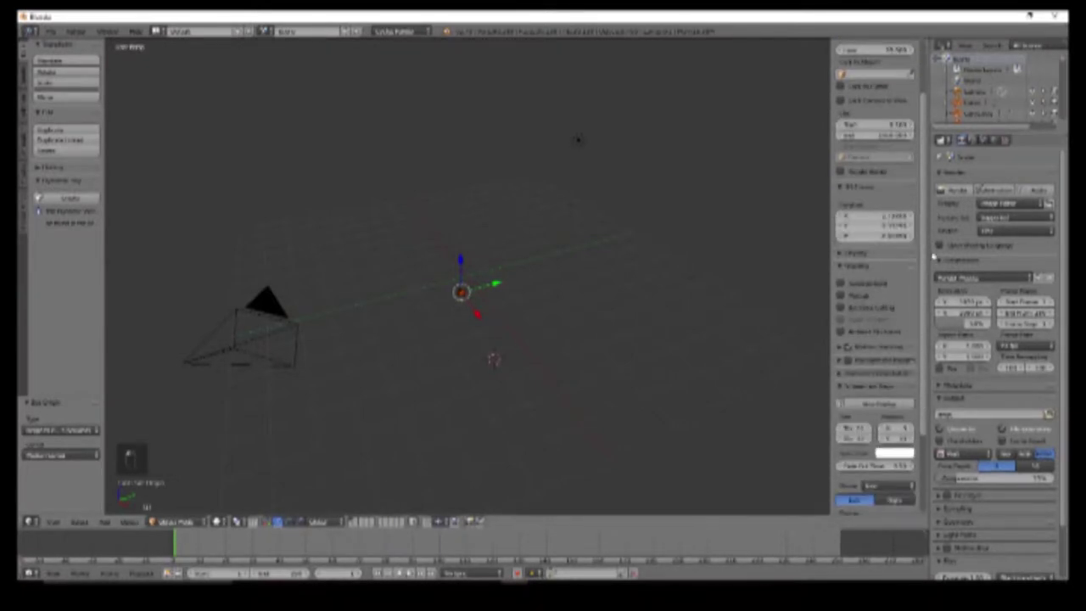
pyautogui.scroll(3, 931, 238)
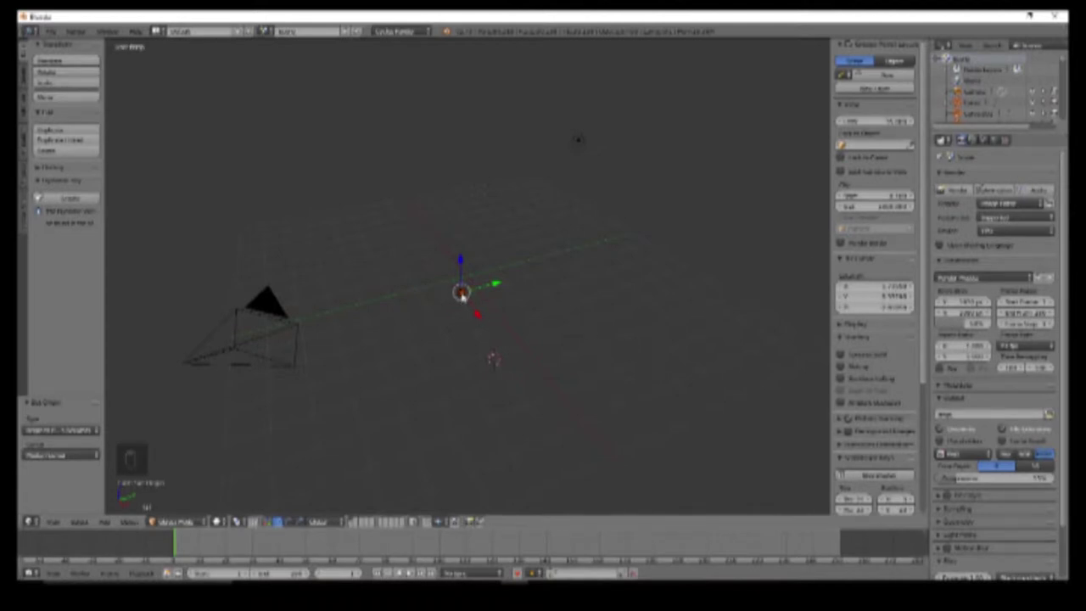
pyautogui.moveTo(492, 337); pyautogui.dragTo(494, 307, button='middle')
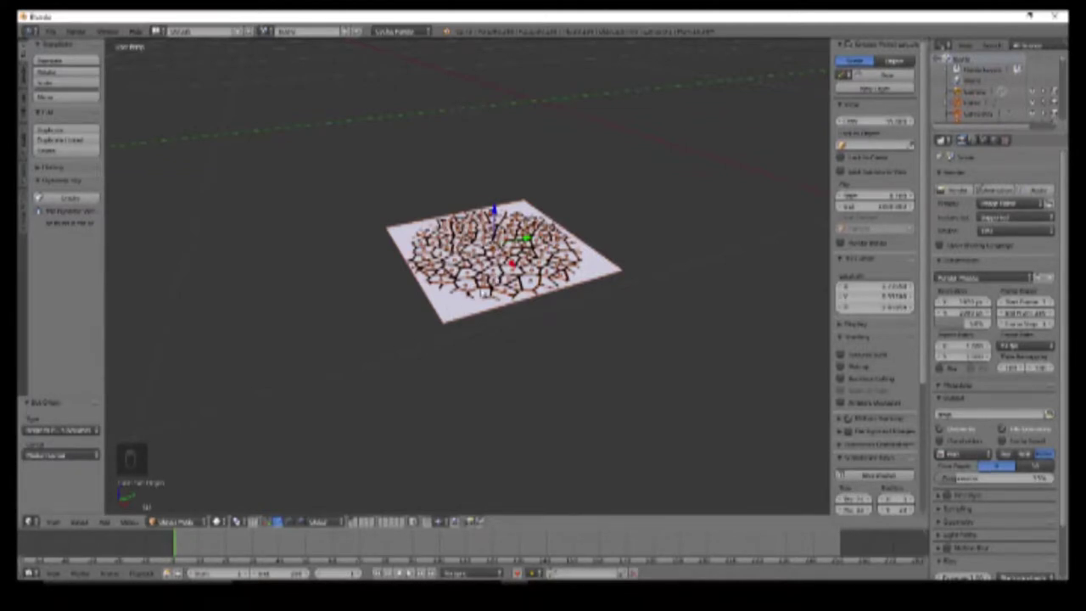
# Step: Select the cracked lattice object and move it up along Z above the plane
pyautogui.rightClick(483, 291)
pyautogui.rightClick(481, 288)
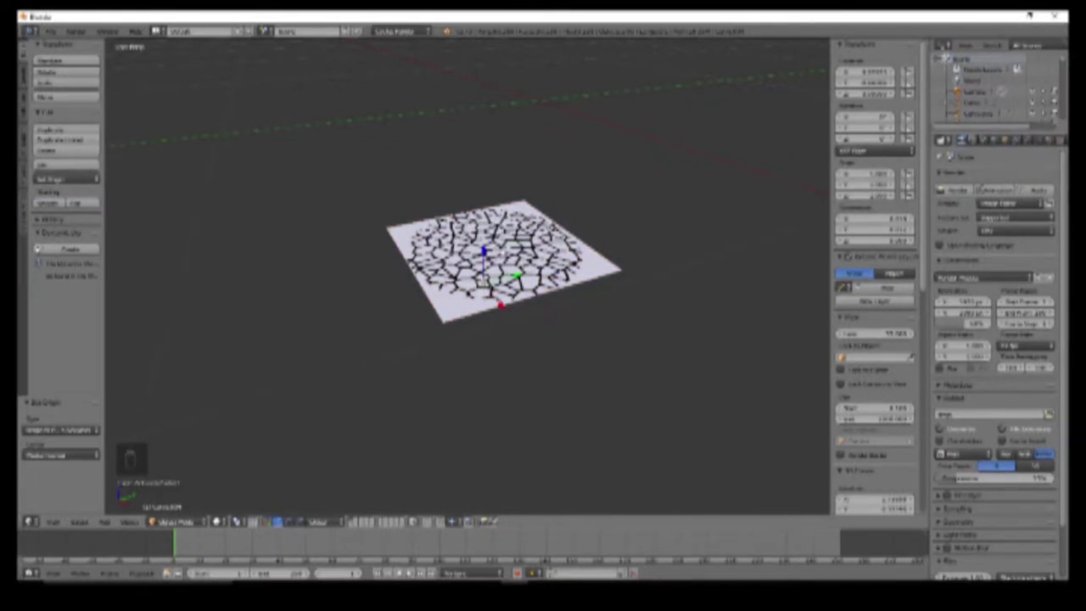
pyautogui.rightClick(502, 253)
pyautogui.moveTo(495, 212); pyautogui.dragTo(497, 97)
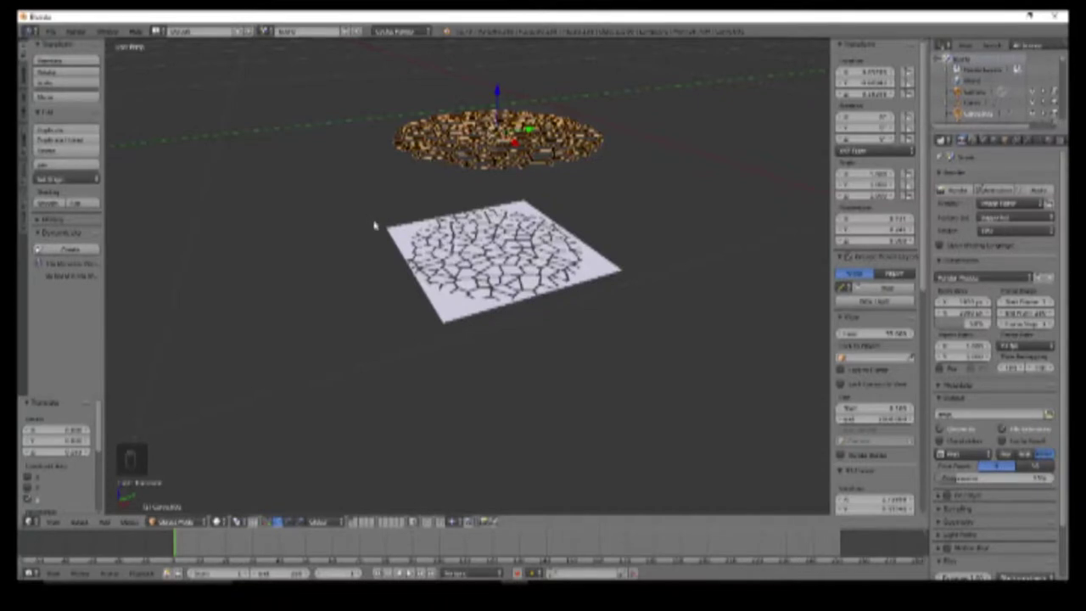
# Step: Deselect all, then select and delete the flat backing plane
pyautogui.press('a')
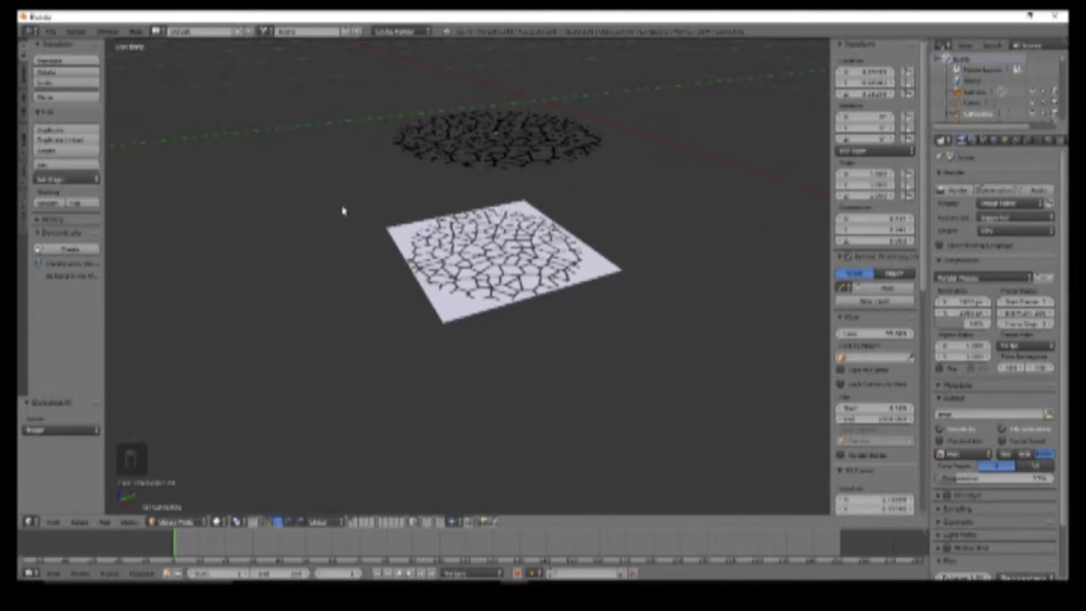
pyautogui.moveTo(343, 206)
pyautogui.mouseDown()
pyautogui.moveTo(475, 185)
pyautogui.moveTo(599, 185)
pyautogui.moveTo(680, 270)
pyautogui.moveTo(582, 373)
pyautogui.moveTo(404, 388)
pyautogui.moveTo(364, 335)
pyautogui.mouseUp()
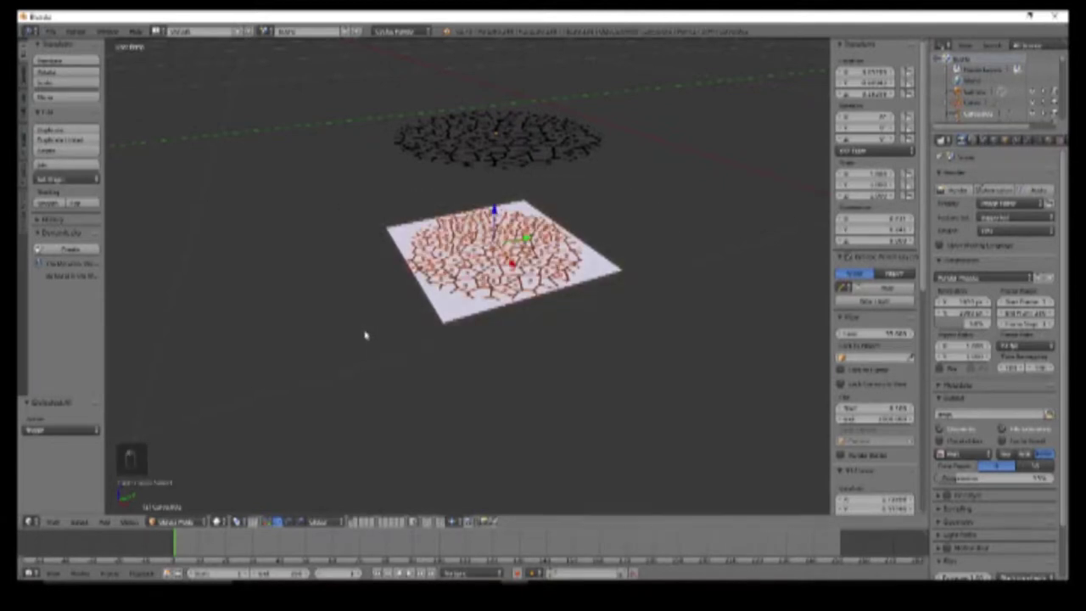
pyautogui.press('Delete')
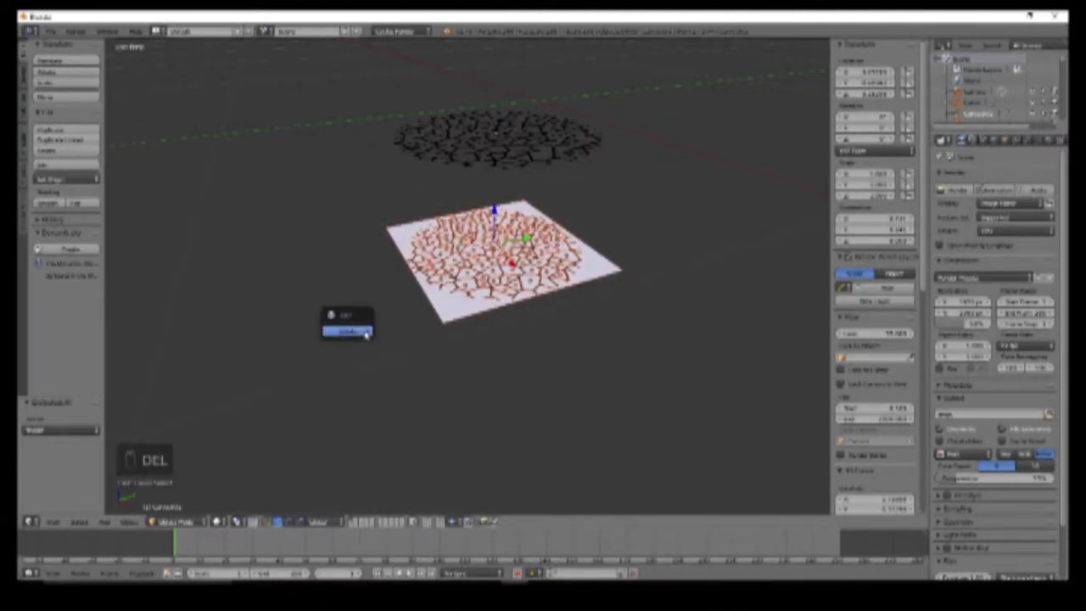
pyautogui.click(365, 333)
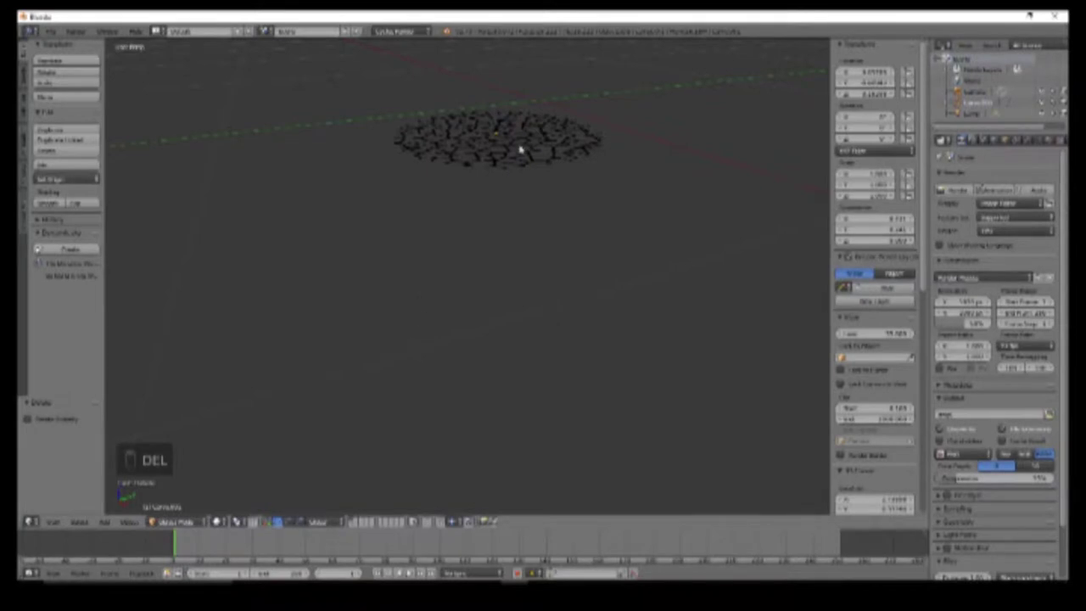
pyautogui.moveTo(608, 181); pyautogui.dragTo(547, 206, button='middle')
# Step: Recentre the Voronoi disc at the scene origin using the N-panel Location fields
pyautogui.rightClick(471, 241)
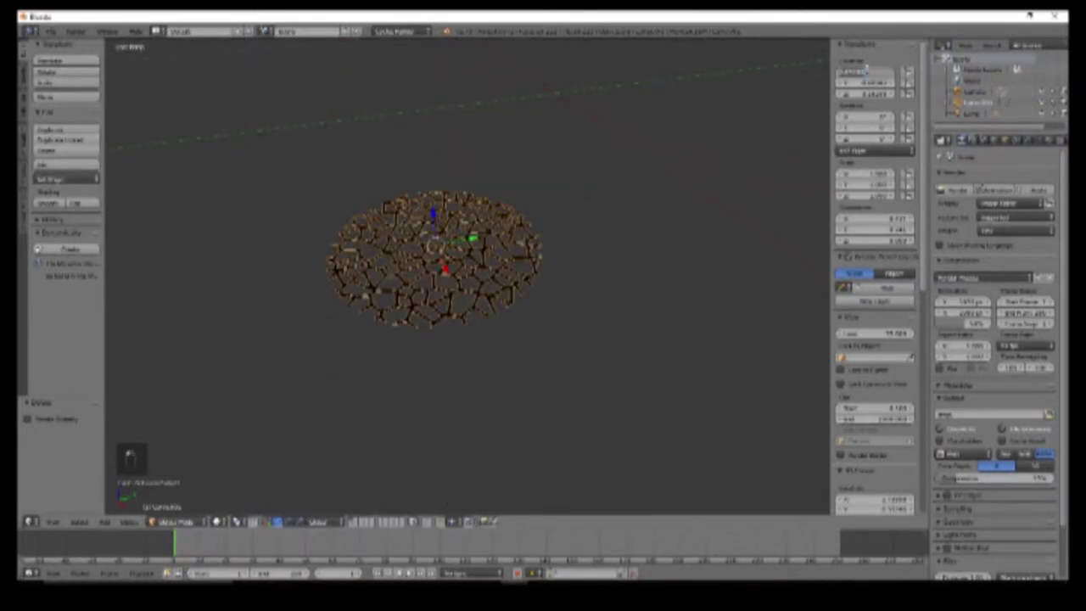
pyautogui.press('Return')
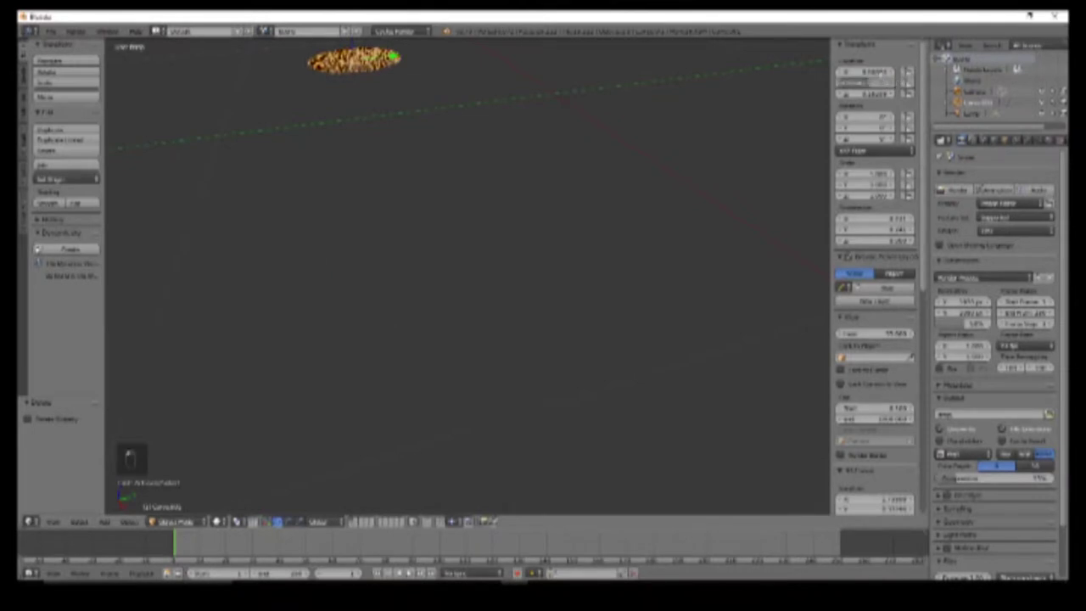
pyautogui.moveTo(882, 75); pyautogui.dragTo(887, 77)
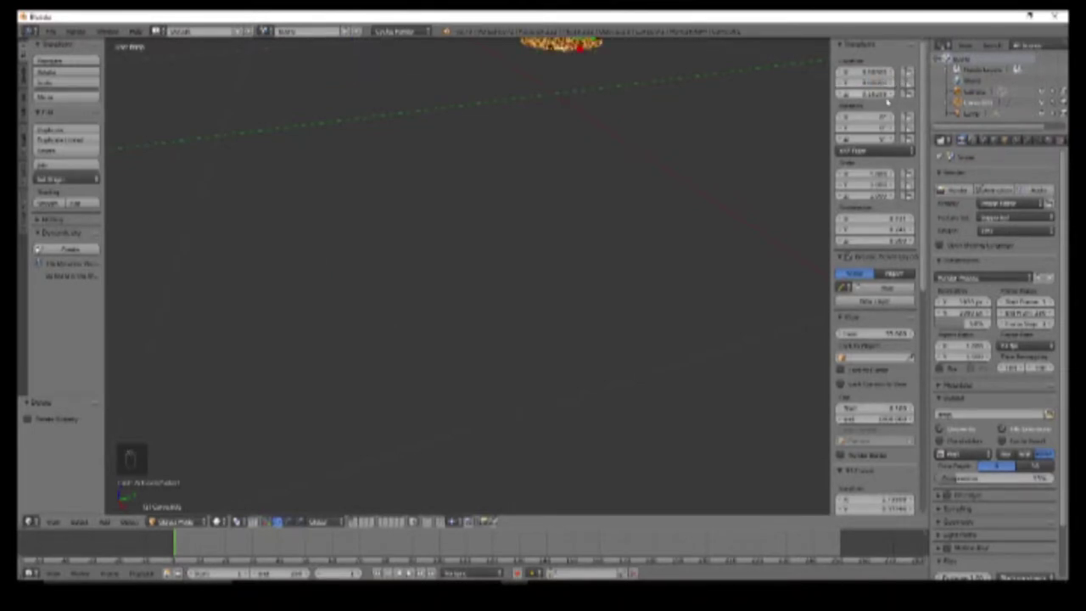
pyautogui.moveTo(880, 93); pyautogui.dragTo(884, 100)
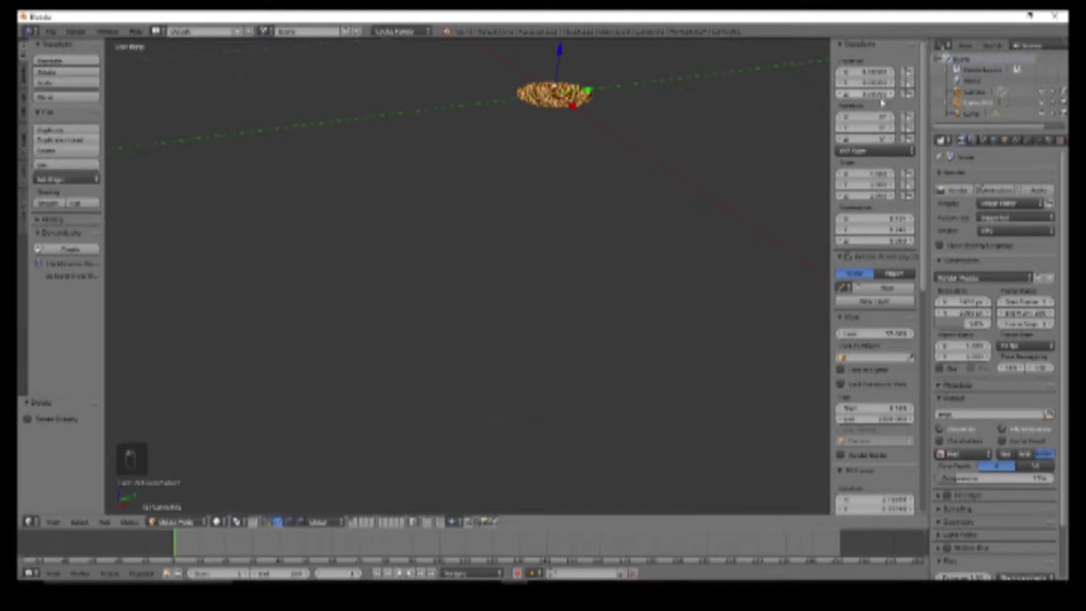
pyautogui.scroll(-8, 581, 245)
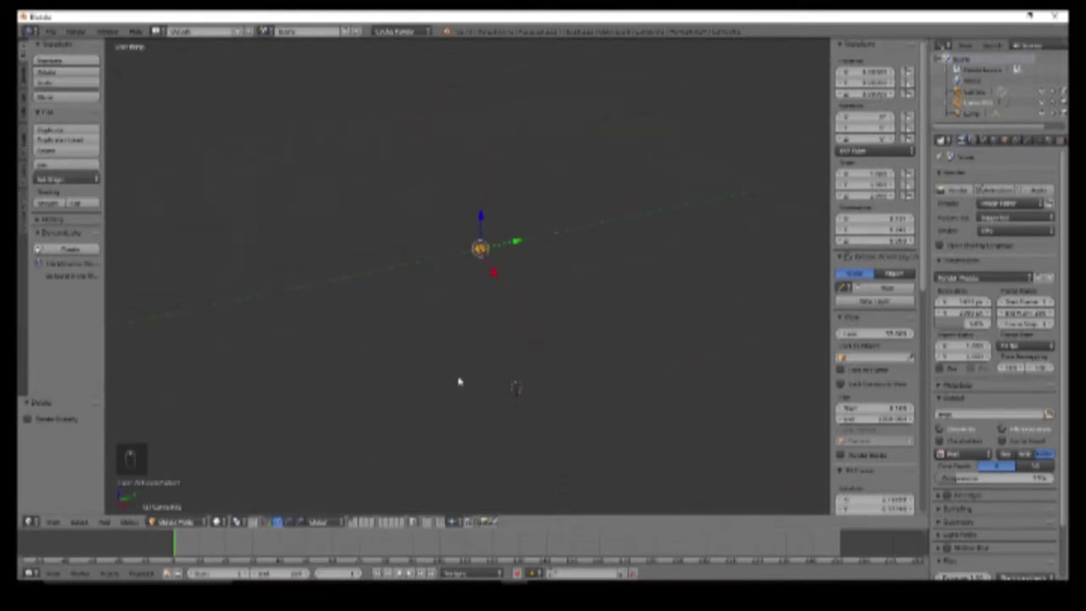
# Step: Scale the disc up into a large lattice and widen the Properties editor
pyautogui.press('s')
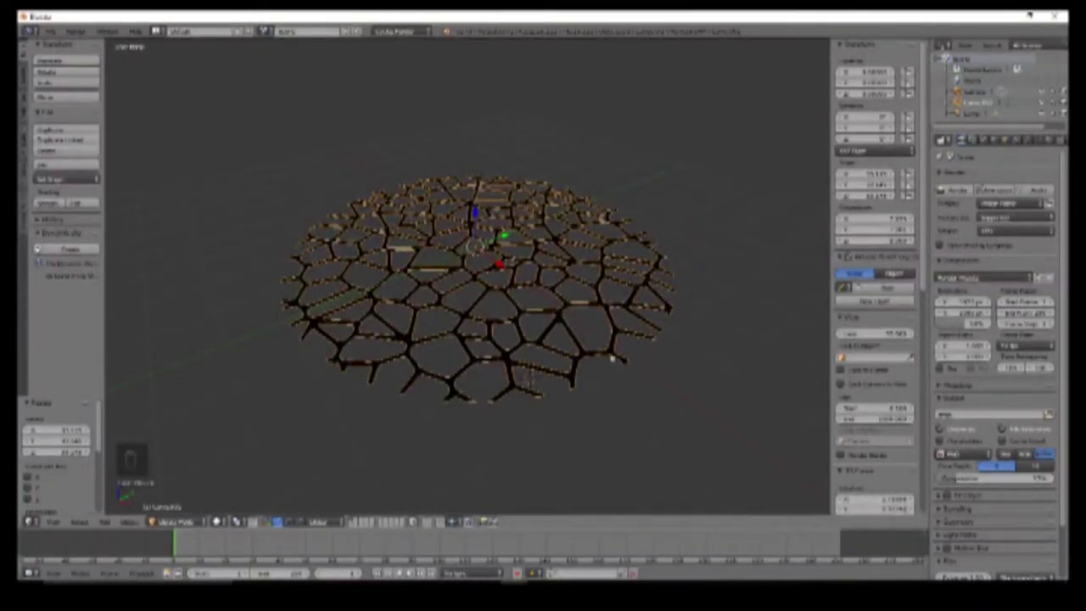
pyautogui.moveTo(612, 358); pyautogui.dragTo(545, 332, button='middle')
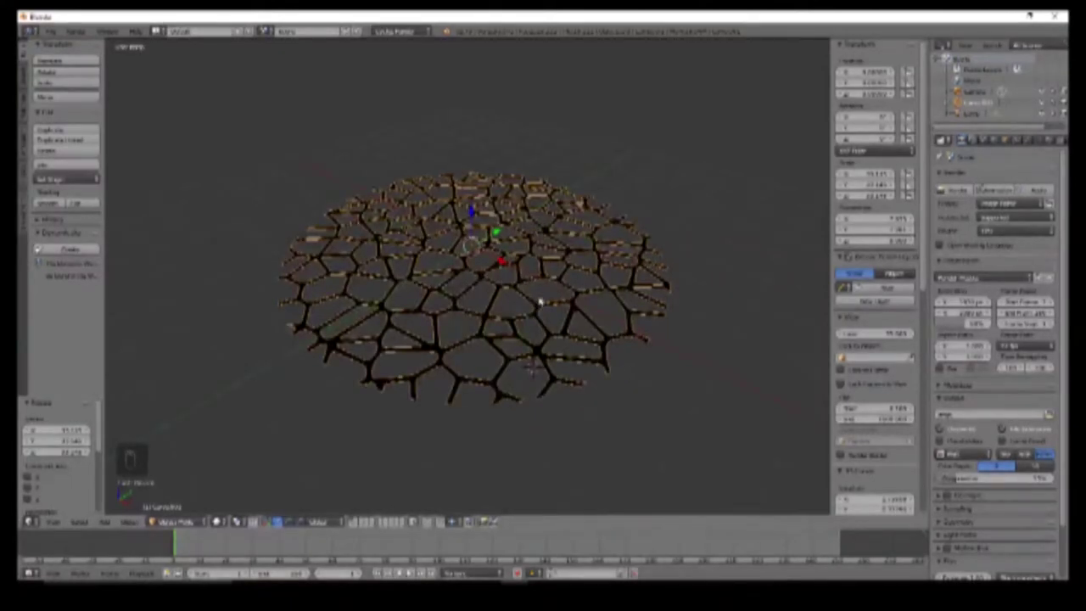
pyautogui.moveTo(643, 377)
pyautogui.mouseDown(button='middle')
pyautogui.moveTo(647, 332)
pyautogui.moveTo(642, 351)
pyautogui.moveTo(631, 325)
pyautogui.moveTo(625, 376)
pyautogui.mouseUp(button='middle')
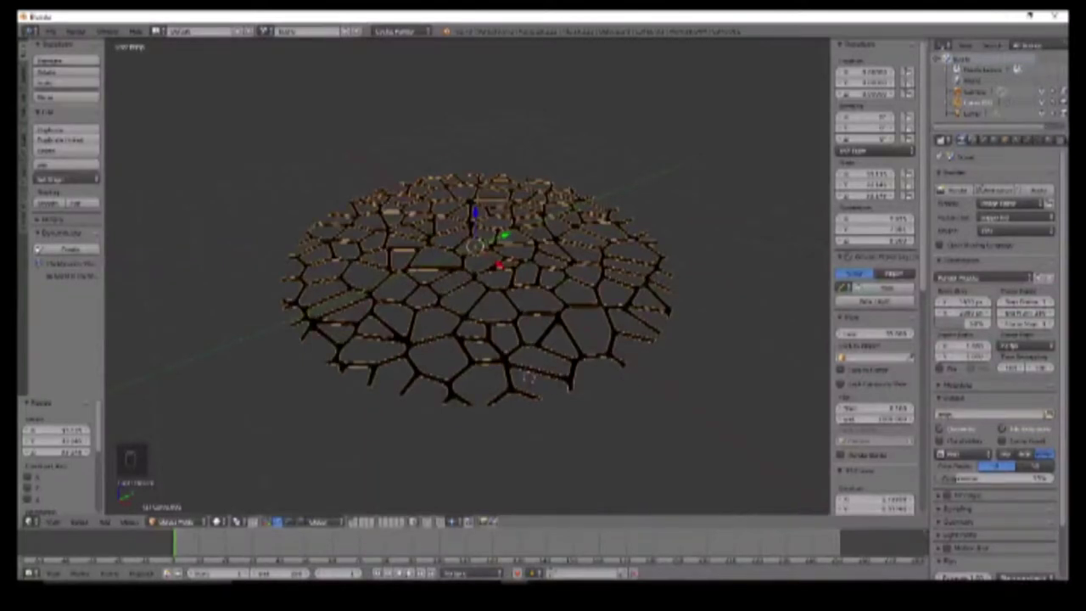
pyautogui.moveTo(927, 155); pyautogui.dragTo(906, 158)
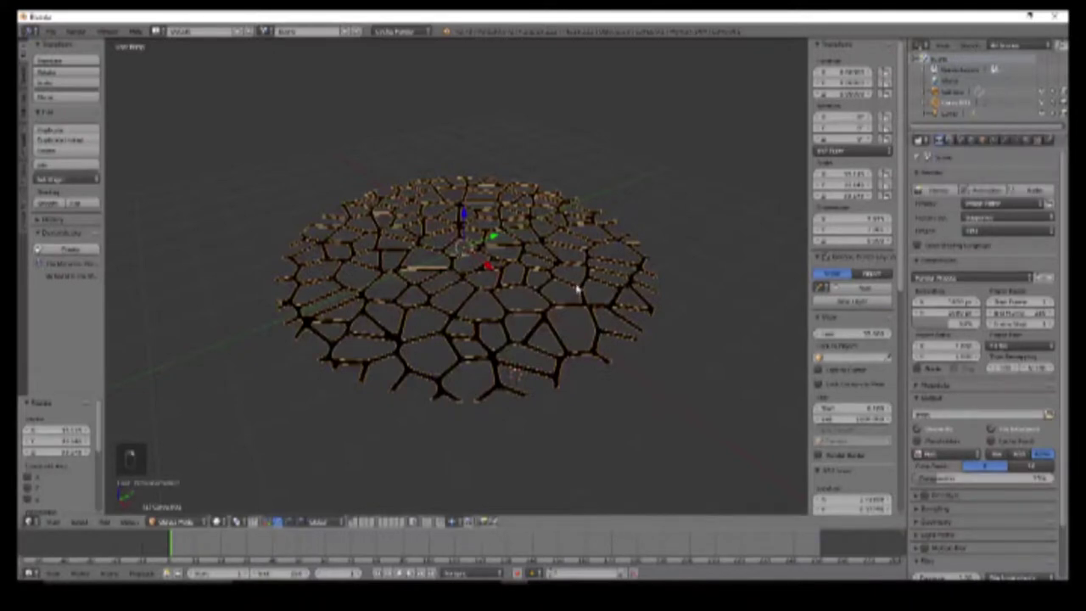
# Step: Rename the lattice curve object in the Outliner and show its Material settings
pyautogui.click(1016, 140)
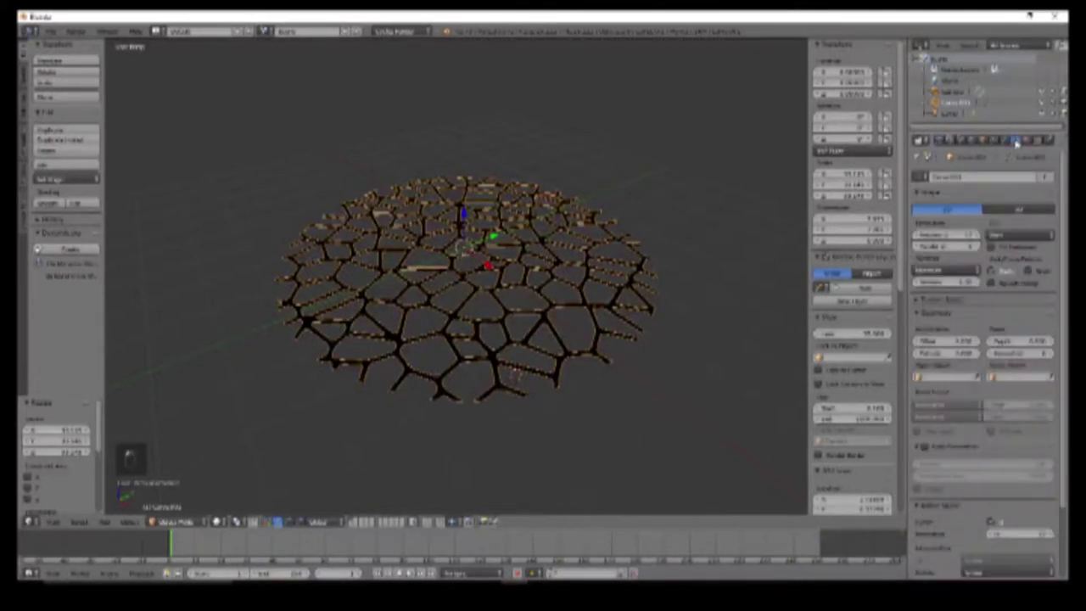
pyautogui.doubleClick(960, 104)
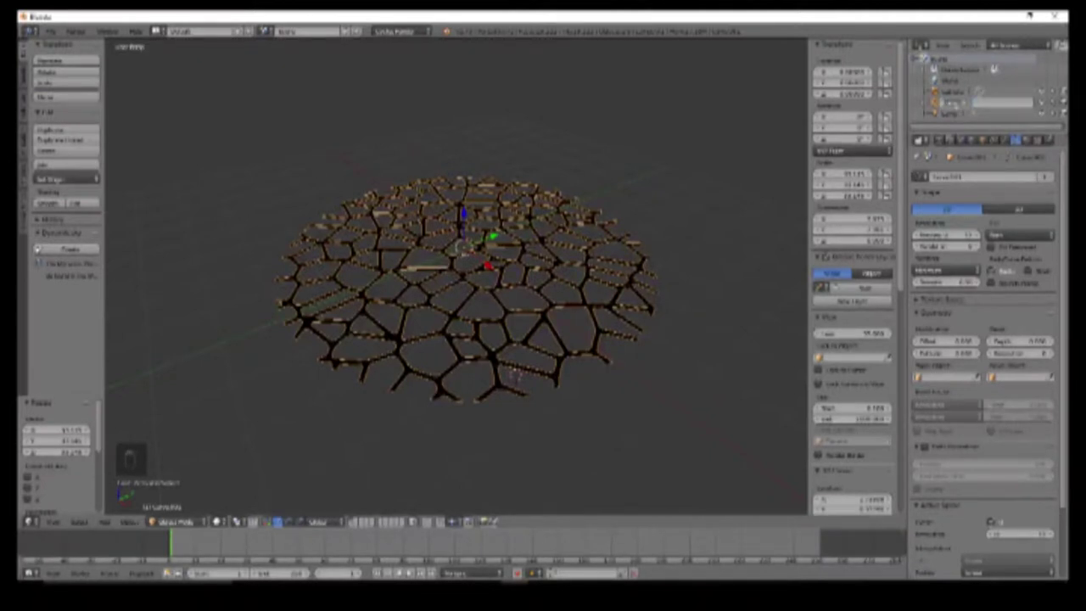
pyautogui.press('BackSpace')
pyautogui.press('Return')
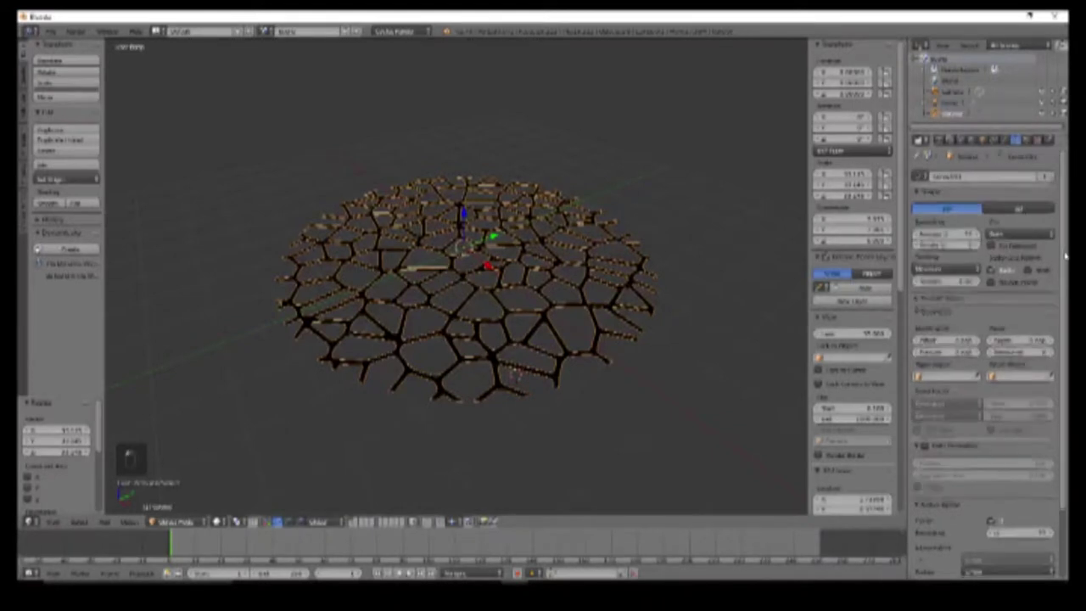
pyautogui.scroll(-5, 1064, 256)
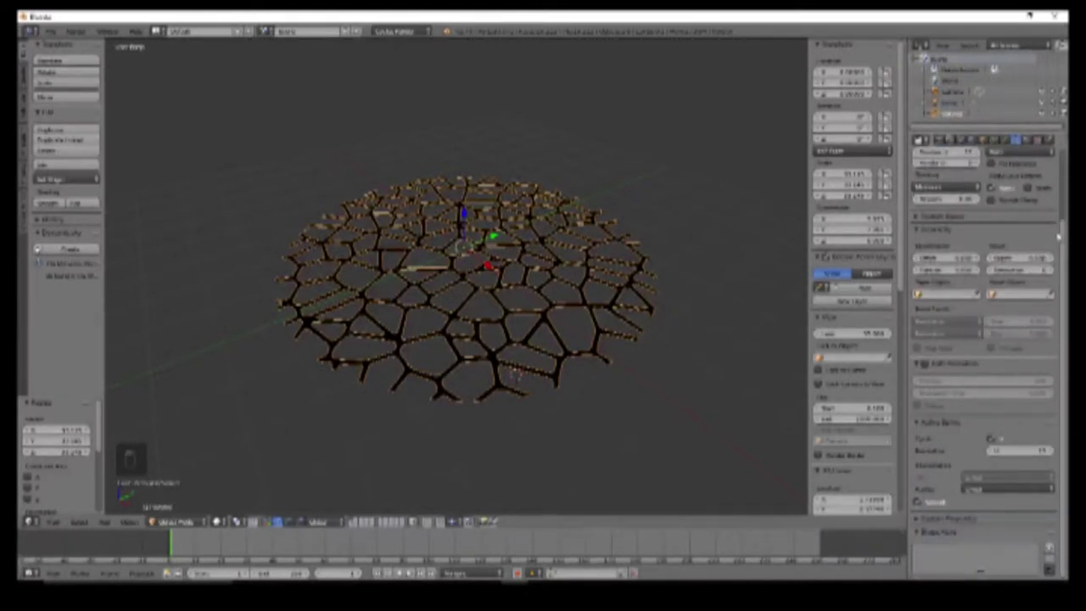
pyautogui.scroll(4, 1062, 238)
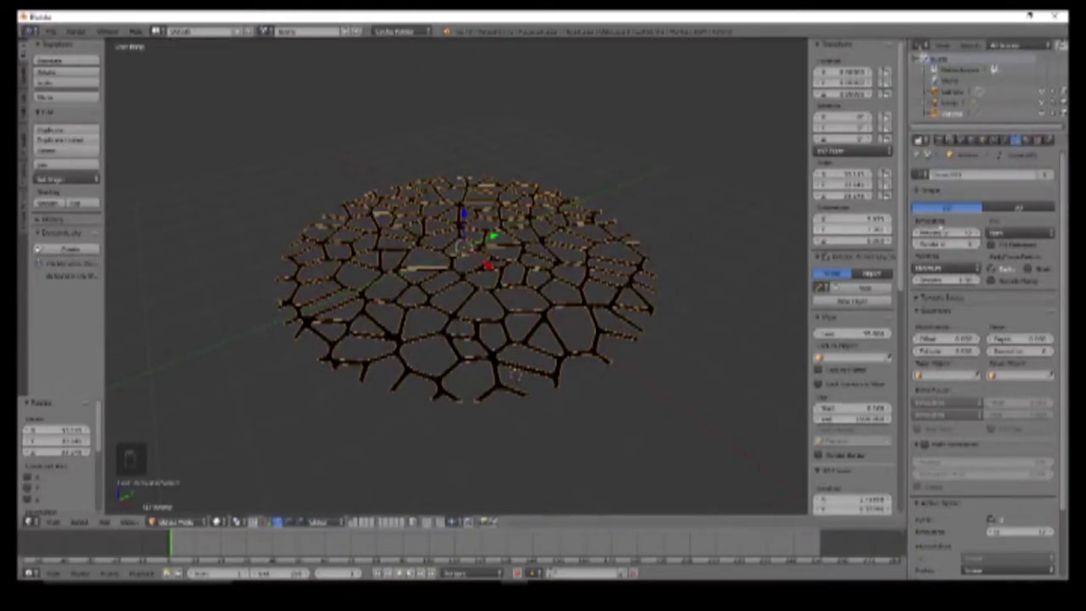
pyautogui.click(1026, 141)
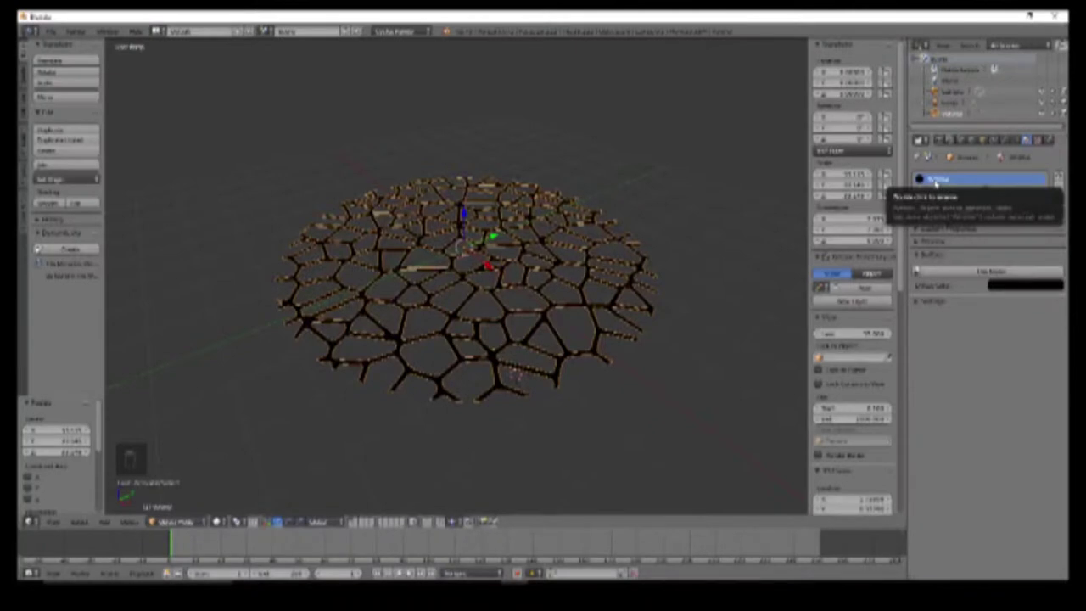
# Step: Rename the lattice's material and raise its Diffuse colour value from black to white
pyautogui.doubleClick(937, 180)
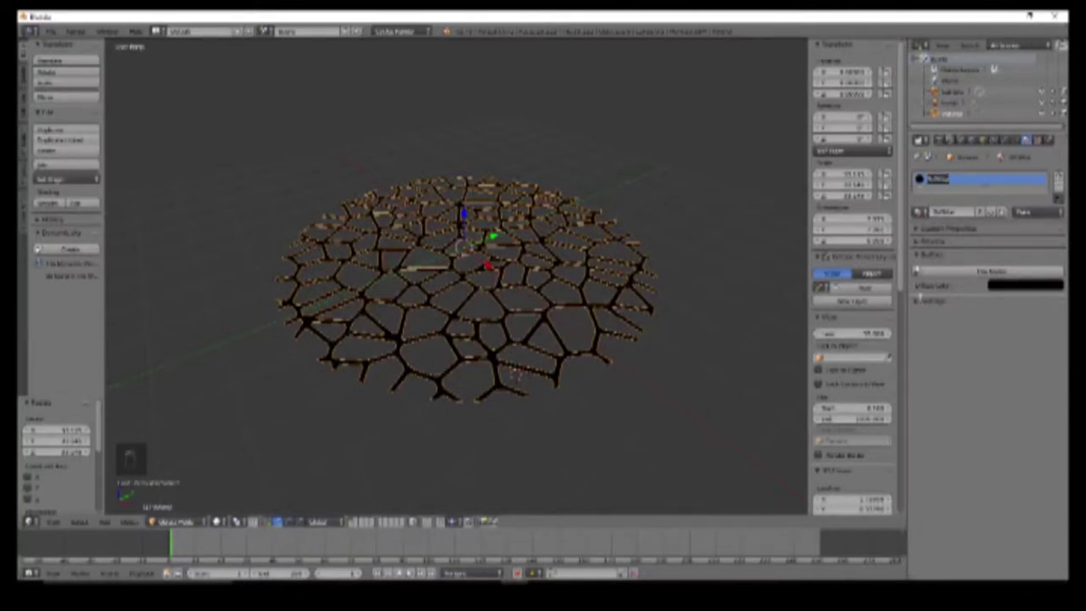
pyautogui.write('b')
pyautogui.click(1011, 288)
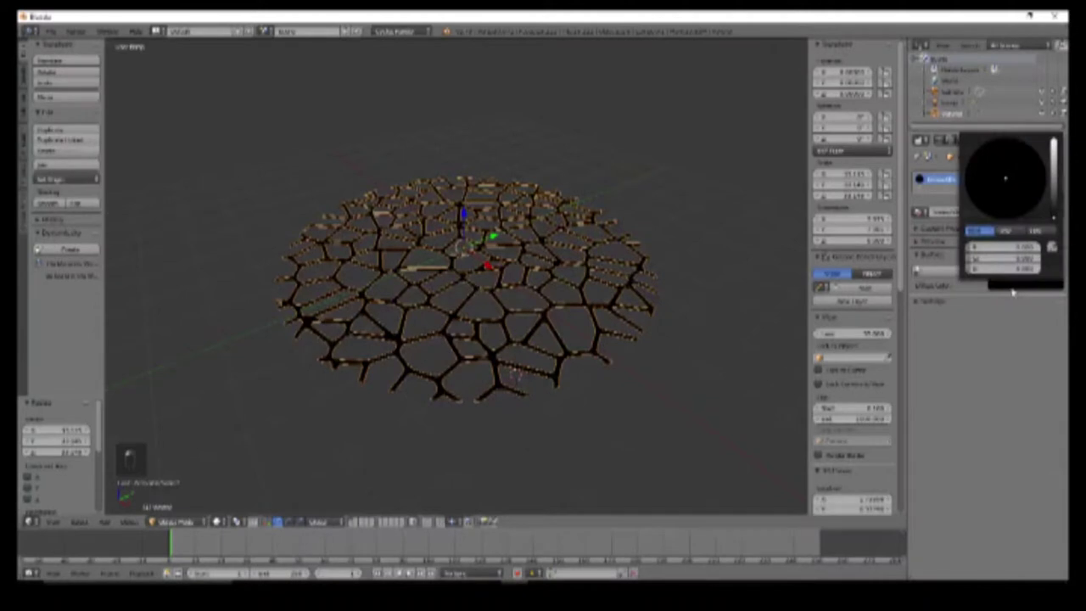
pyautogui.moveTo(1053, 177); pyautogui.dragTo(1053, 142)
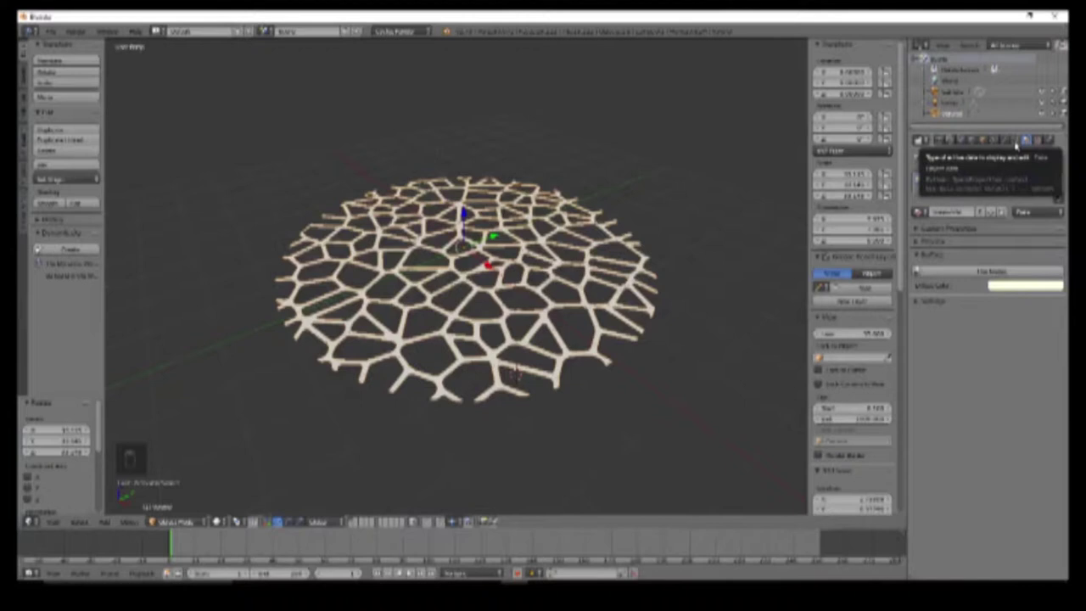
pyautogui.click(1016, 141)
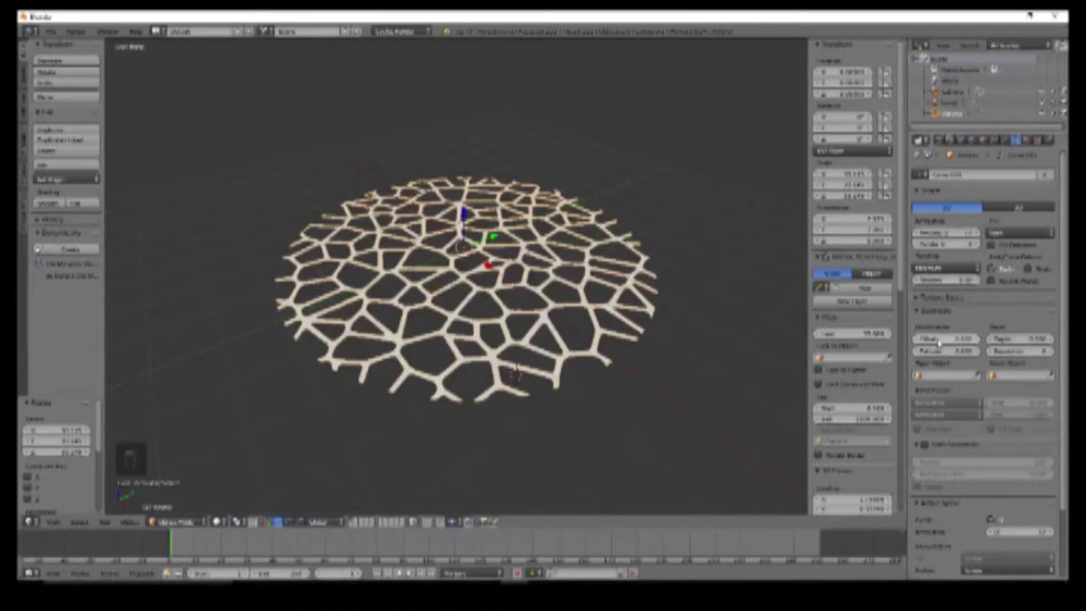
# Step: Set the lattice's Extrude depth in the Geometry panel, fine-tuning it with the field arrows
pyautogui.moveTo(940, 354); pyautogui.dragTo(974, 355)
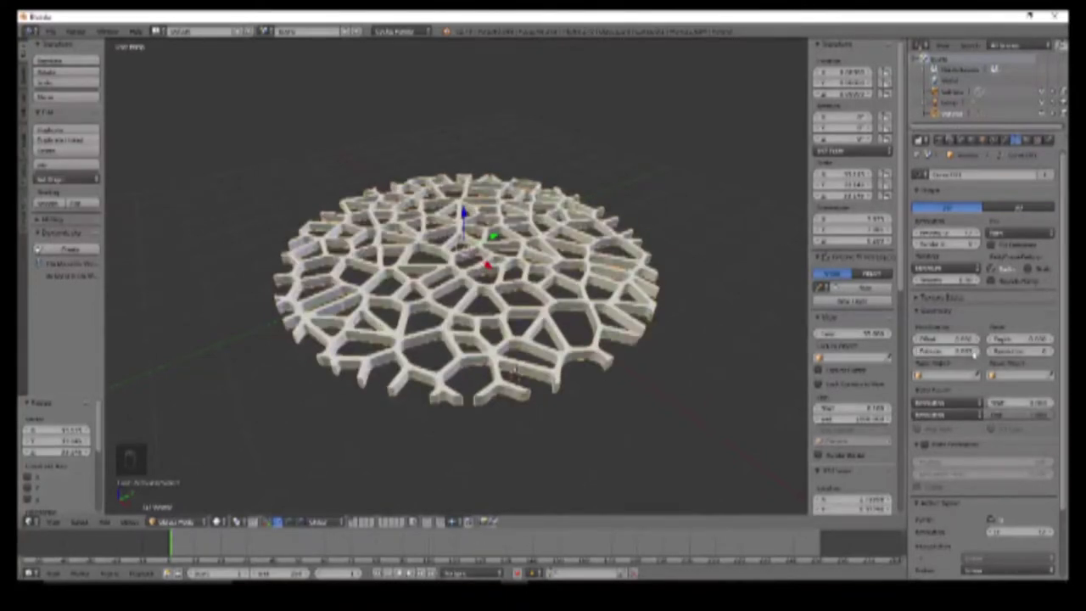
pyautogui.click(916, 354)
pyautogui.click(917, 354)
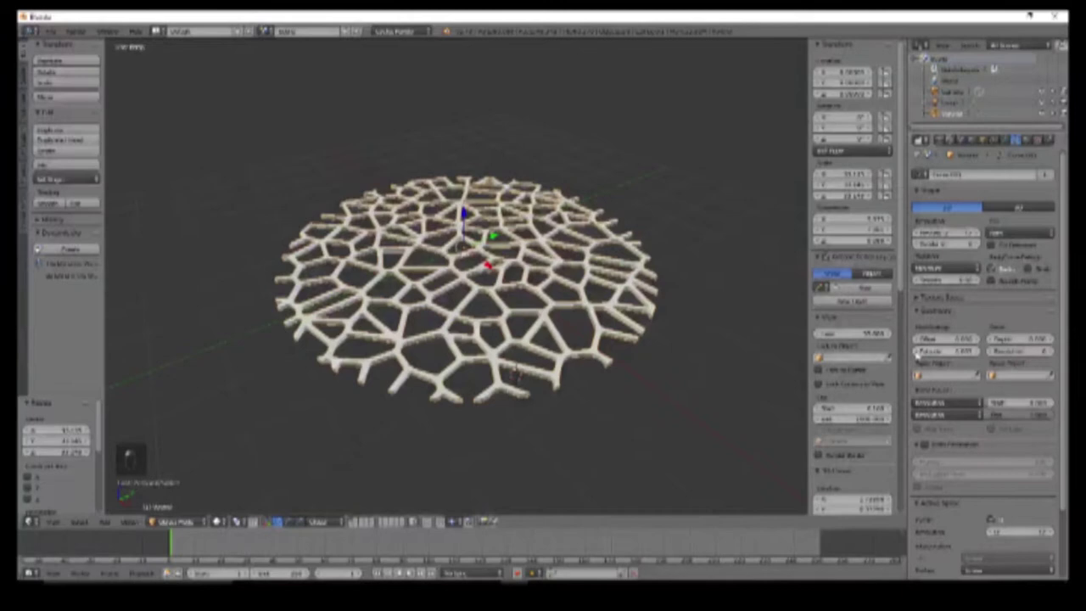
pyautogui.click(975, 352)
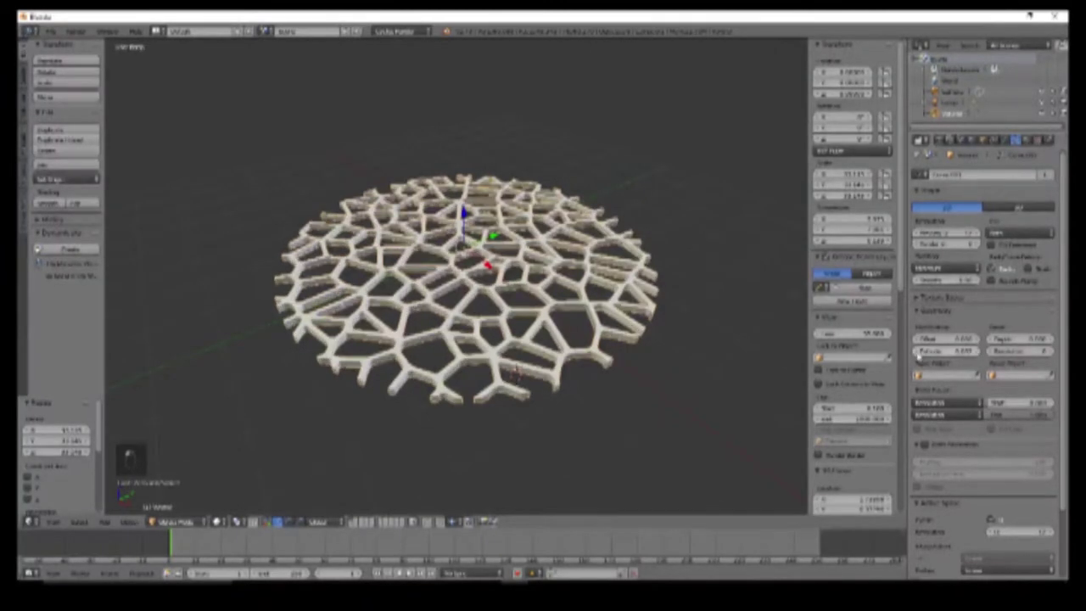
pyautogui.click(975, 352)
pyautogui.scroll(8, 585, 347)
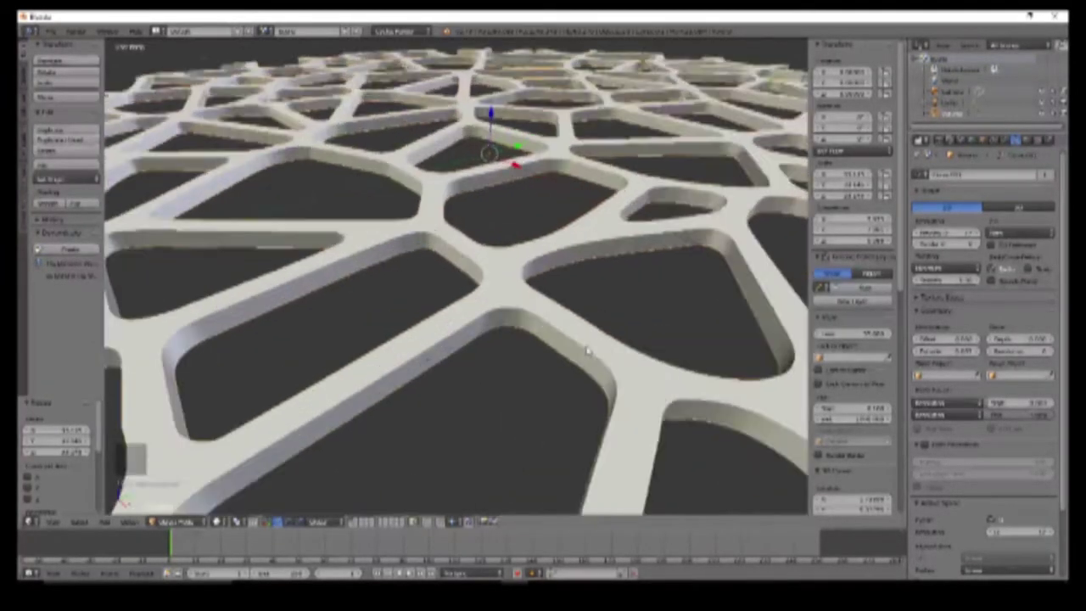
pyautogui.scroll(-6, 588, 349)
pyautogui.moveTo(589, 350); pyautogui.dragTo(617, 346, button='middle')
pyautogui.scroll(4, 589, 334)
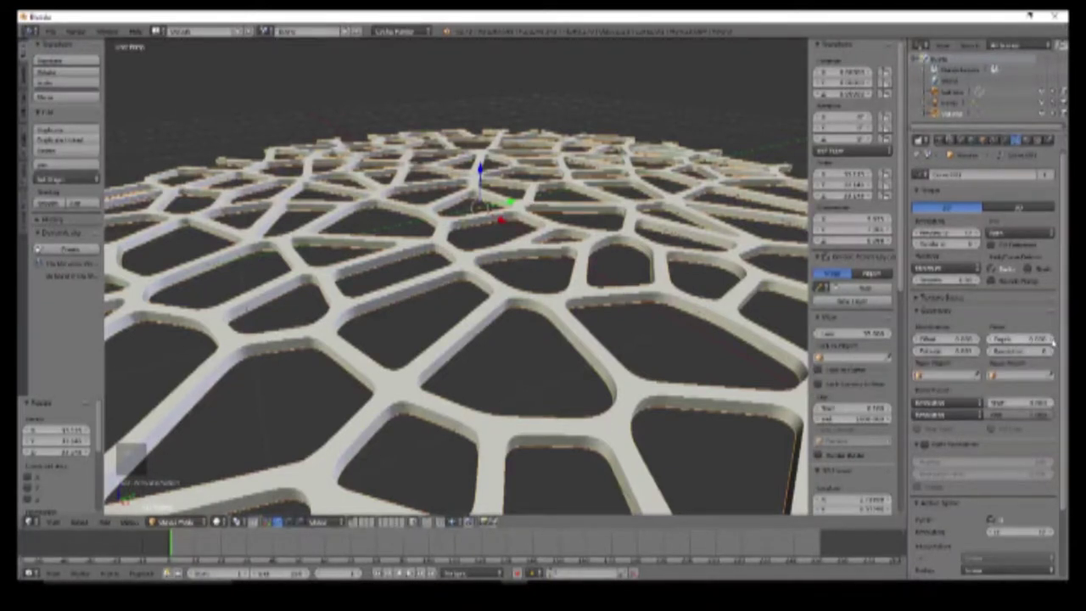
# Step: Add Geometry Bevel Depth to round the lattice edges and lower the Offset to slim the struts
pyautogui.click(1053, 340)
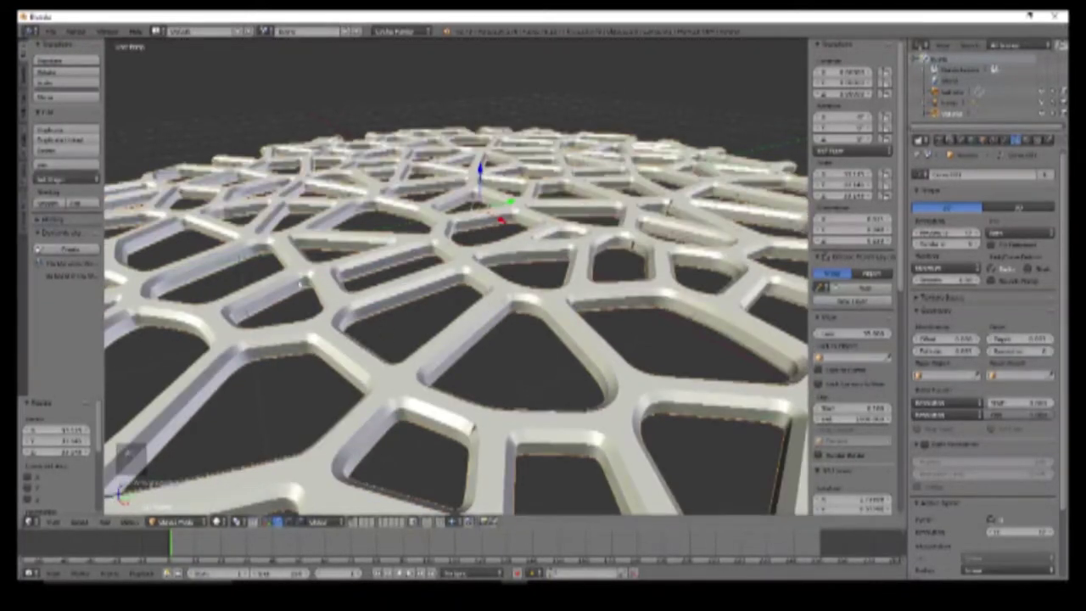
pyautogui.moveTo(580, 371); pyautogui.dragTo(554, 436, button='middle')
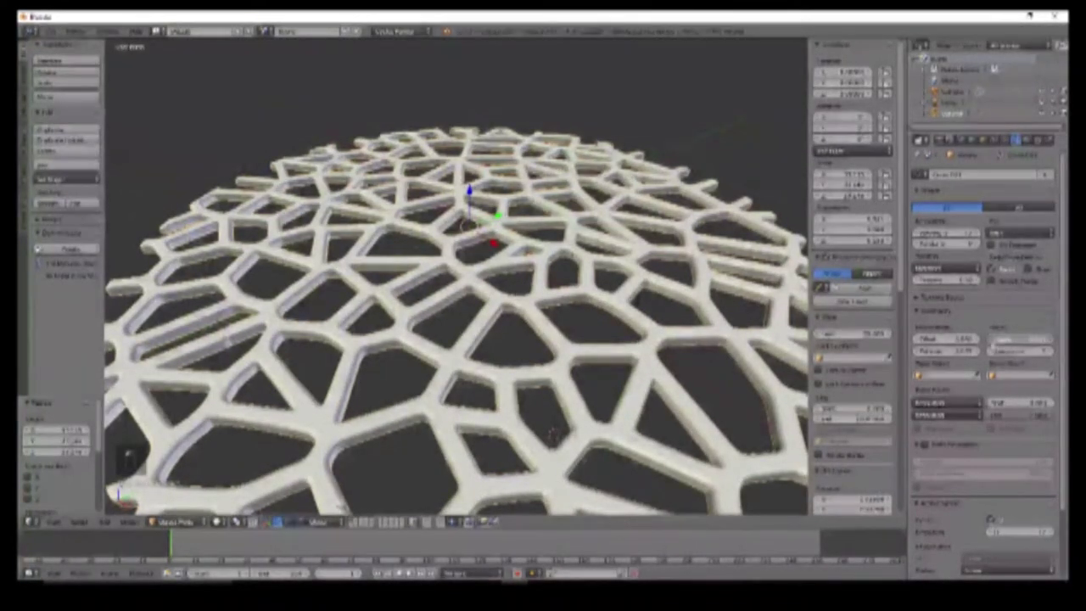
pyautogui.moveTo(1050, 340)
pyautogui.mouseDown()
pyautogui.moveTo(1017, 341)
pyautogui.moveTo(1050, 340)
pyautogui.moveTo(1018, 340)
pyautogui.moveTo(1038, 341)
pyautogui.mouseUp()
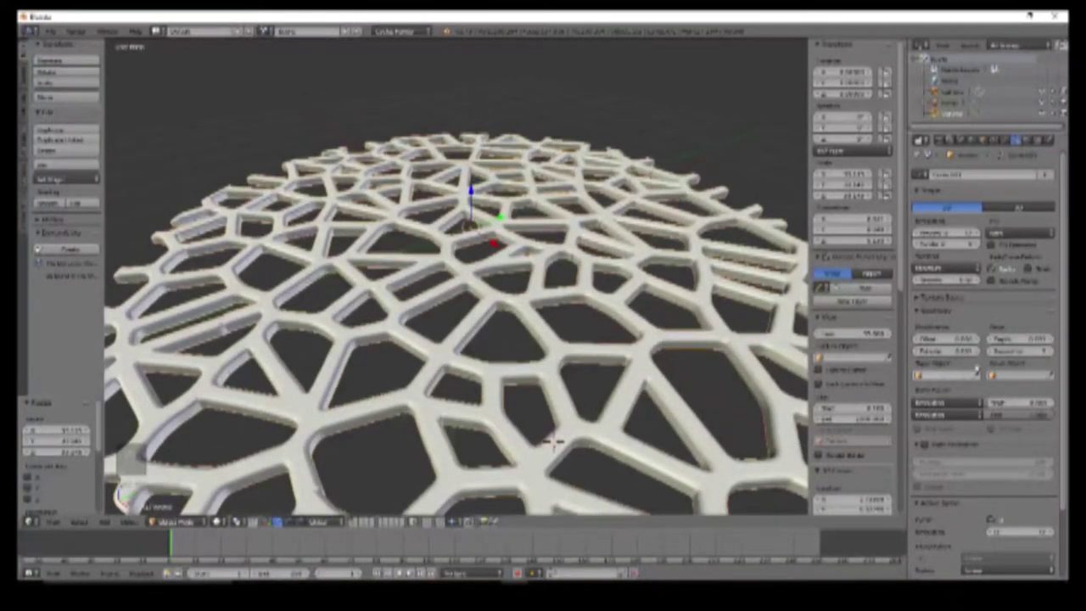
pyautogui.moveTo(948, 357); pyautogui.dragTo(919, 356)
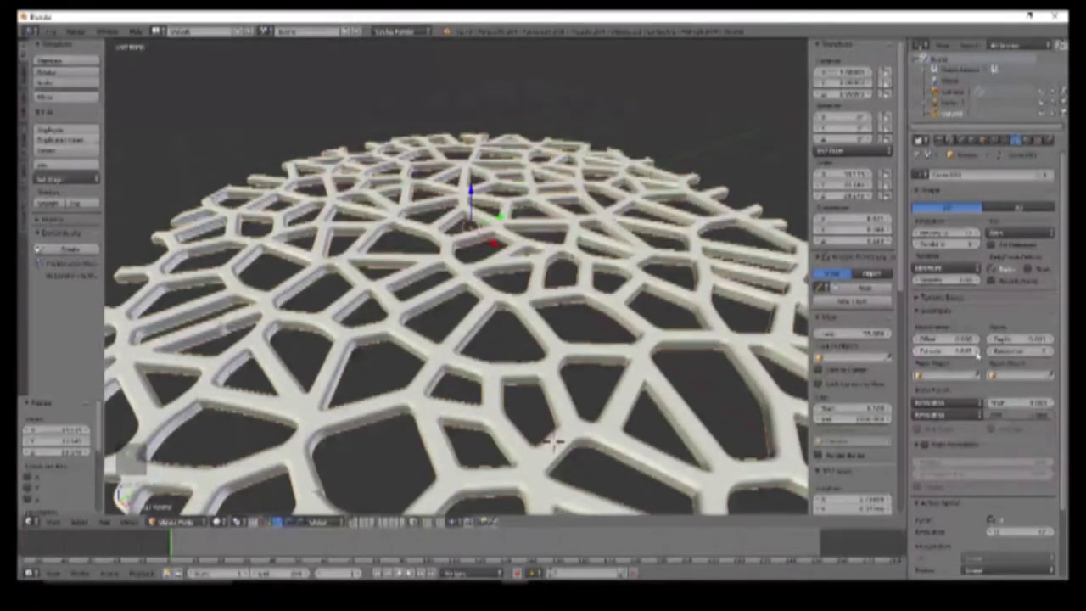
pyautogui.moveTo(602, 380); pyautogui.dragTo(589, 418, button='middle')
pyautogui.scroll(-5, 588, 417)
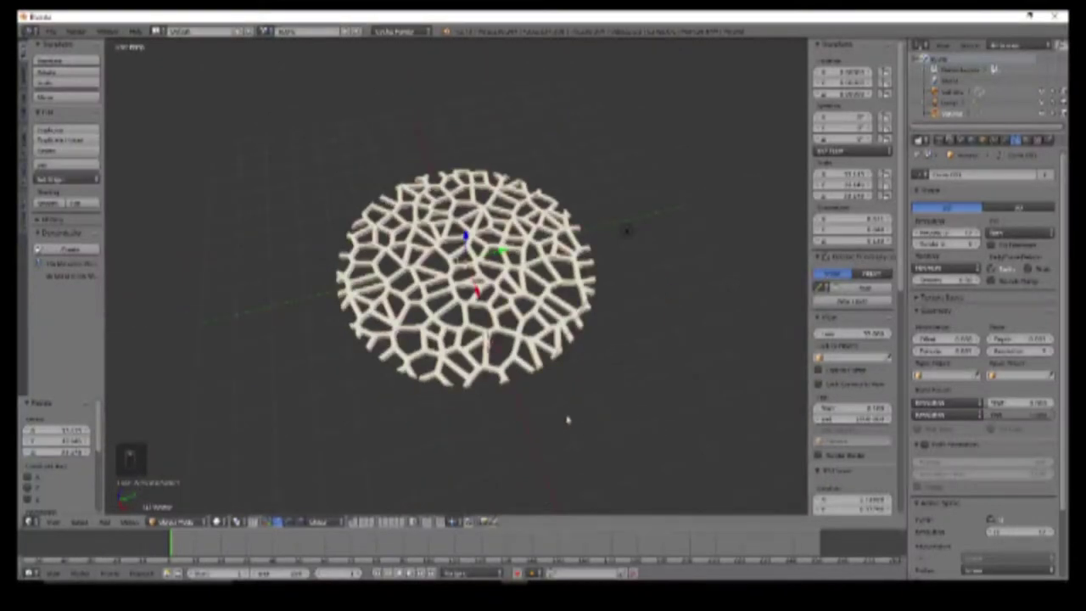
# Step: Orbit and zoom around the white Voronoi disc to inspect it from below, above and a low angle
pyautogui.scroll(5, 542, 412)
pyautogui.moveTo(514, 401); pyautogui.dragTo(461, 388, button='middle')
pyautogui.scroll(-4, 526, 395)
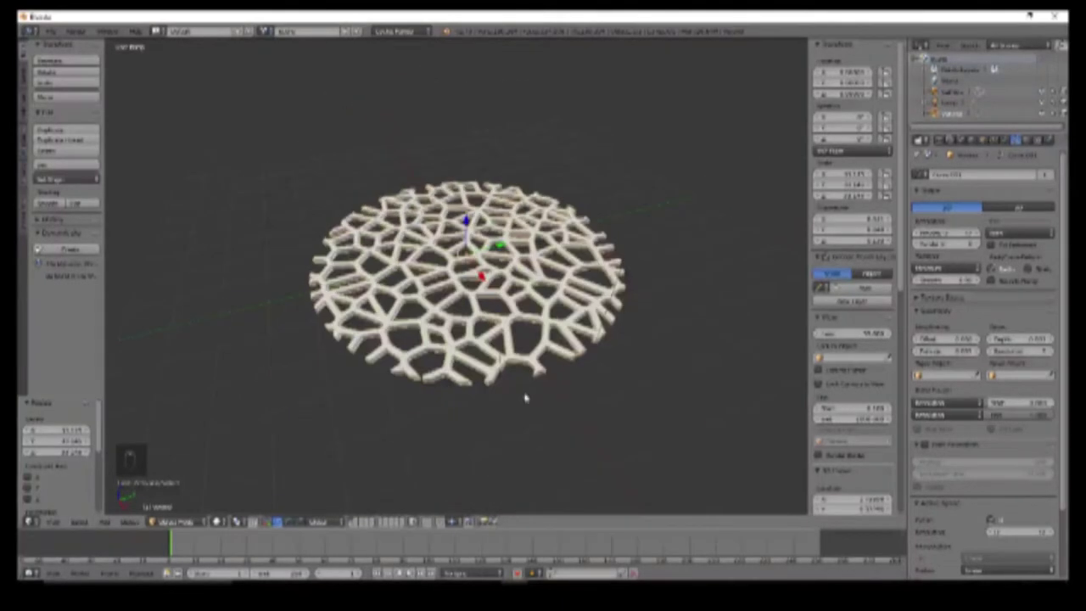
pyautogui.scroll(4, 520, 419)
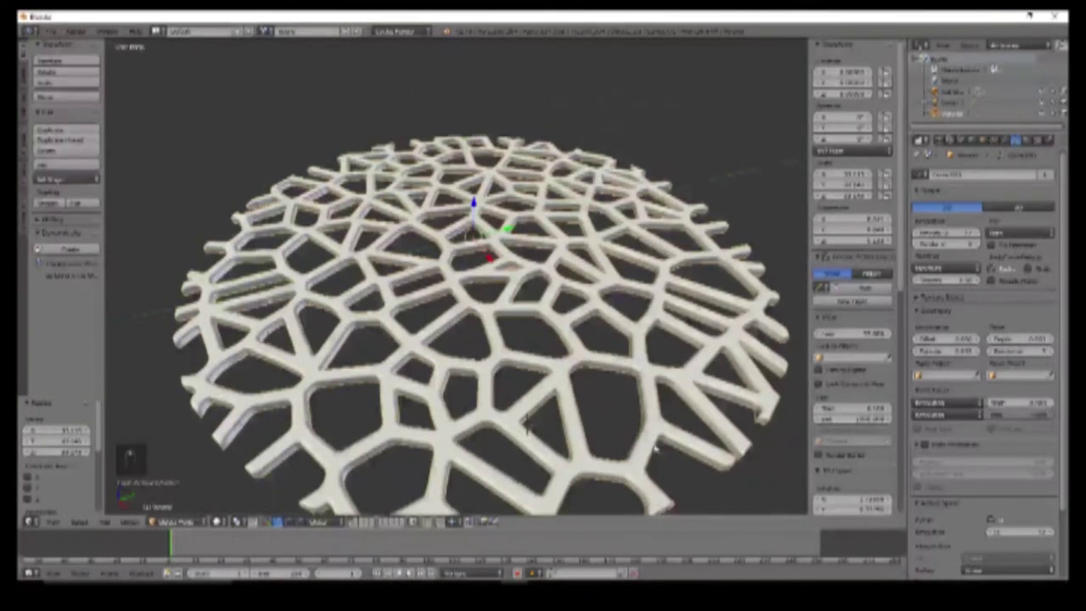
pyautogui.scroll(4, 526, 428)
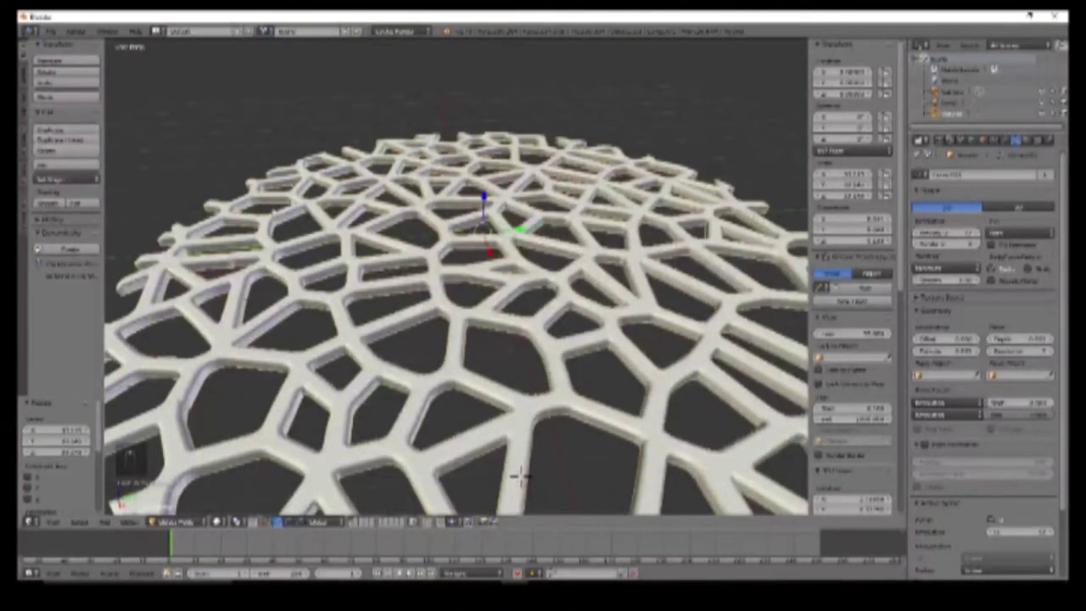
pyautogui.scroll(-5, 518, 475)
pyautogui.moveTo(494, 416); pyautogui.dragTo(514, 444, button='middle')
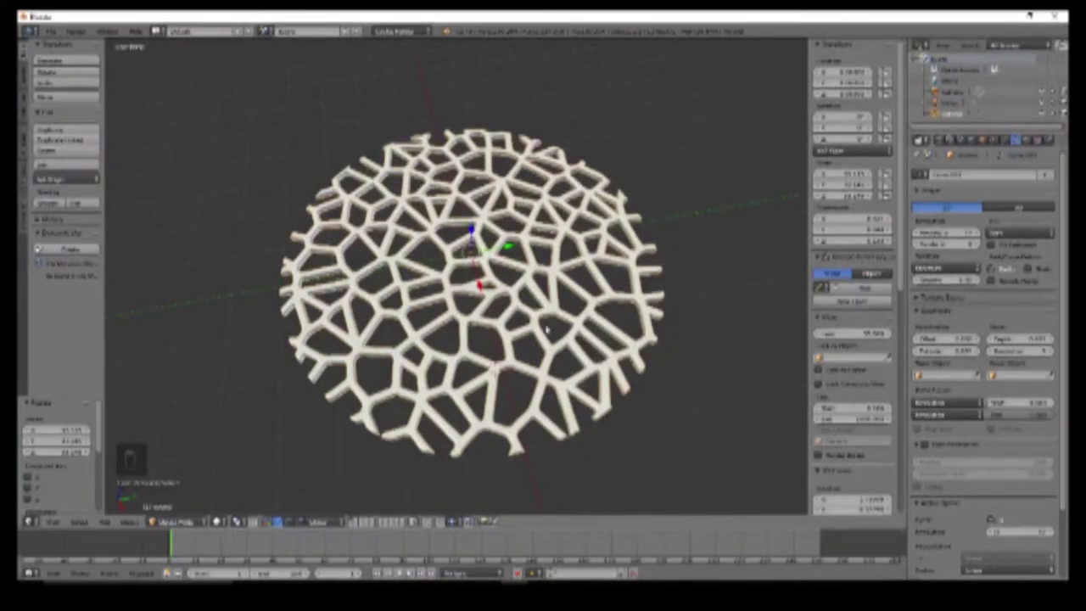
pyautogui.moveTo(550, 333); pyautogui.dragTo(479, 365, button='middle')
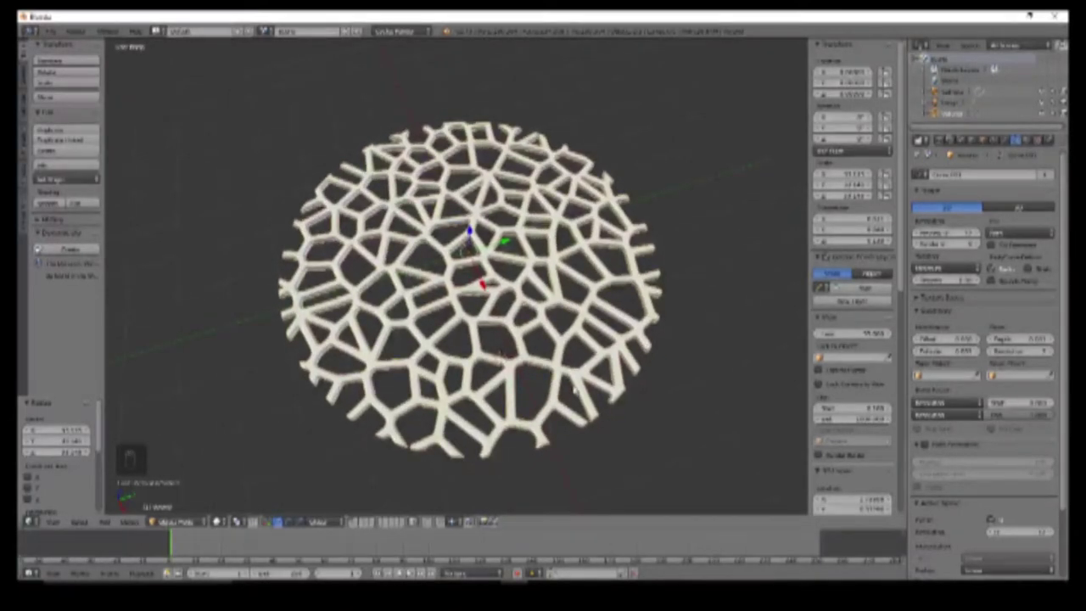
pyautogui.moveTo(644, 229); pyautogui.dragTo(308, 461, button='middle')
# Step: Add a mesh circle and adjust its Location fields to centre it under the lattice disc
pyautogui.click(106, 522)
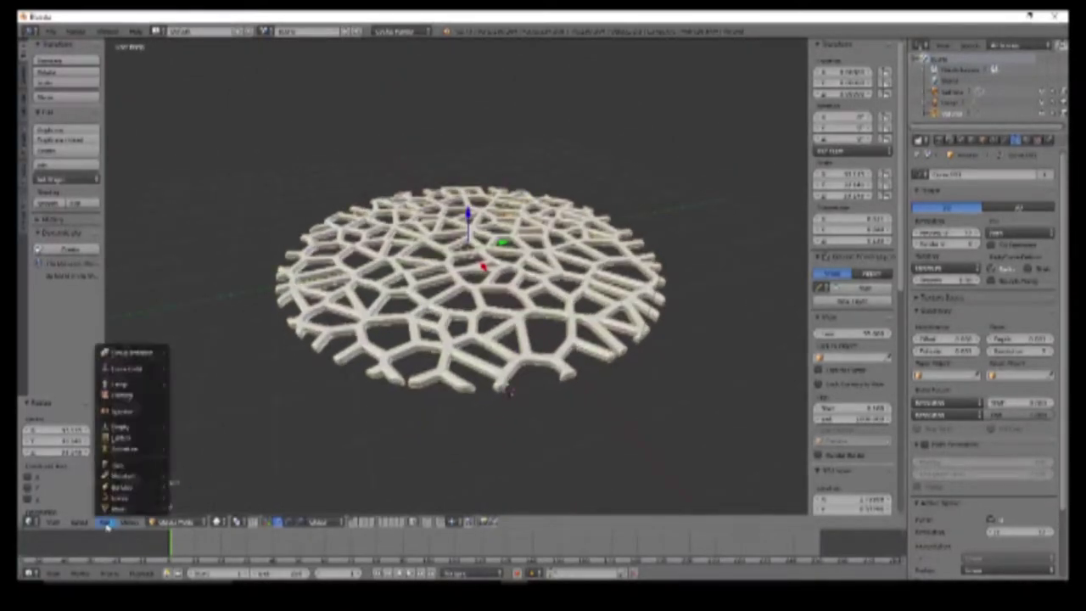
pyautogui.moveTo(133, 509)
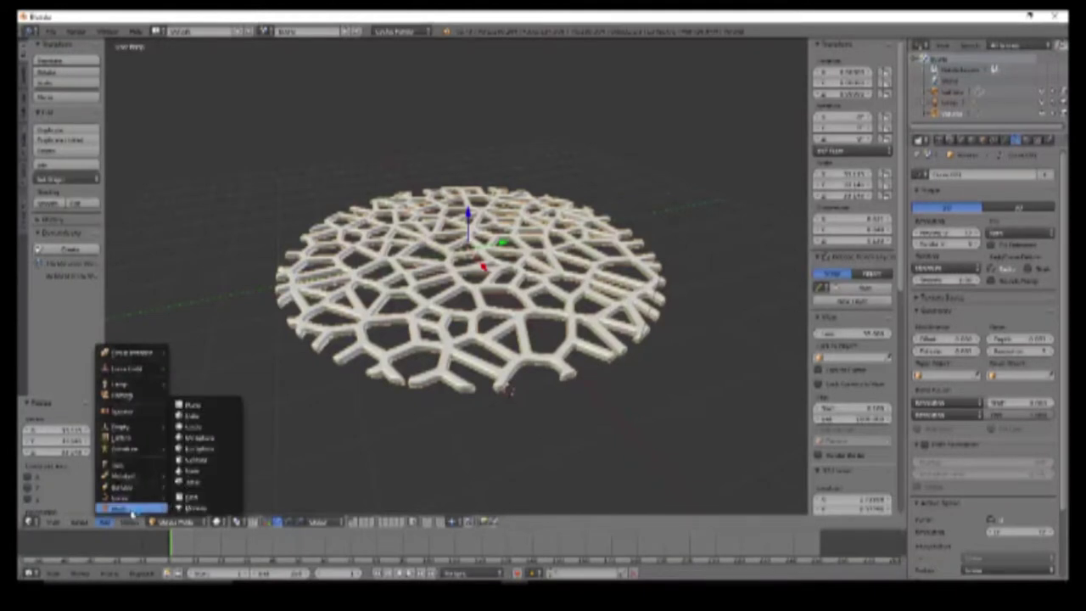
pyautogui.click(219, 431)
pyautogui.press('KP_8')
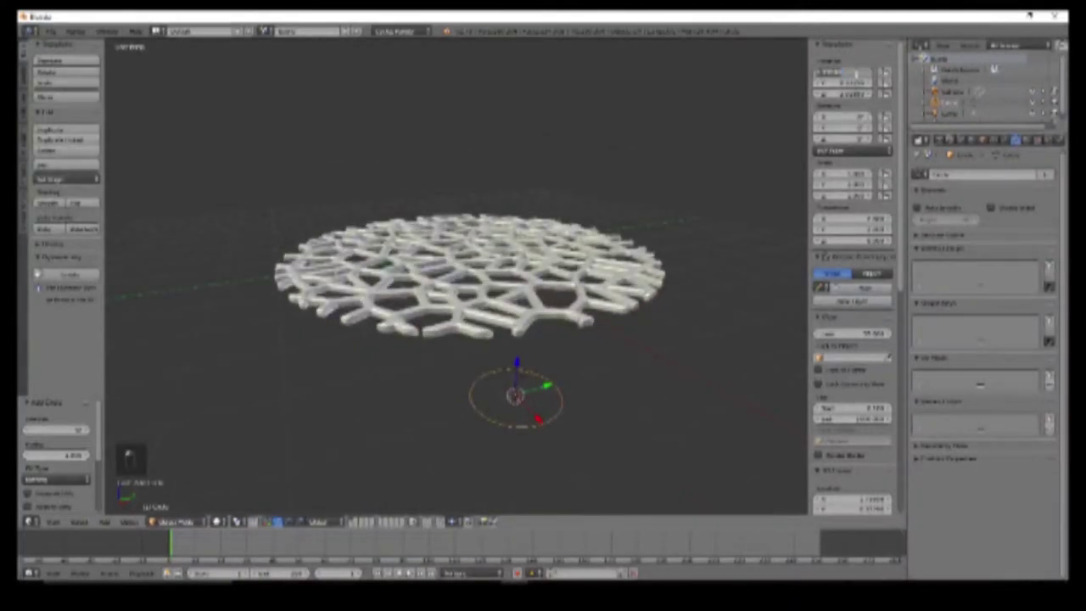
pyautogui.moveTo(855, 73); pyautogui.dragTo(850, 82)
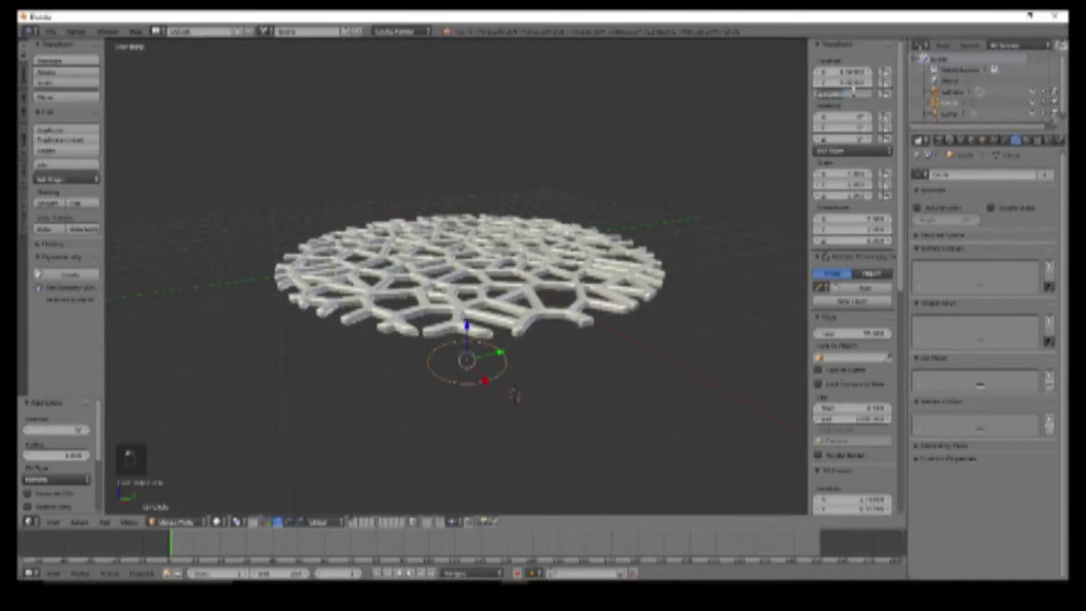
pyautogui.moveTo(852, 83); pyautogui.dragTo(855, 96)
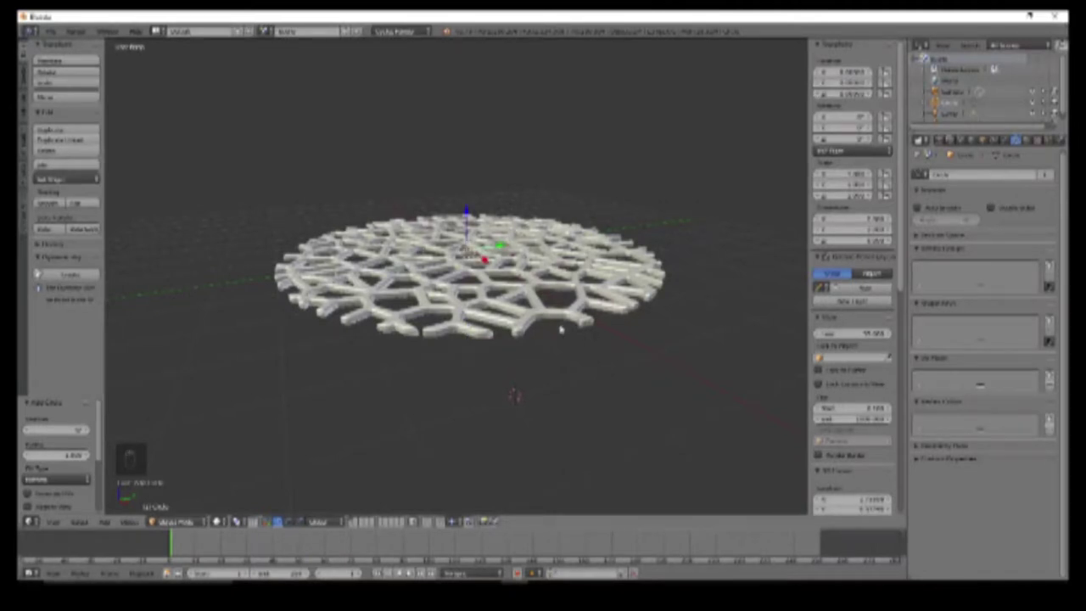
pyautogui.moveTo(560, 327); pyautogui.dragTo(565, 364, button='middle')
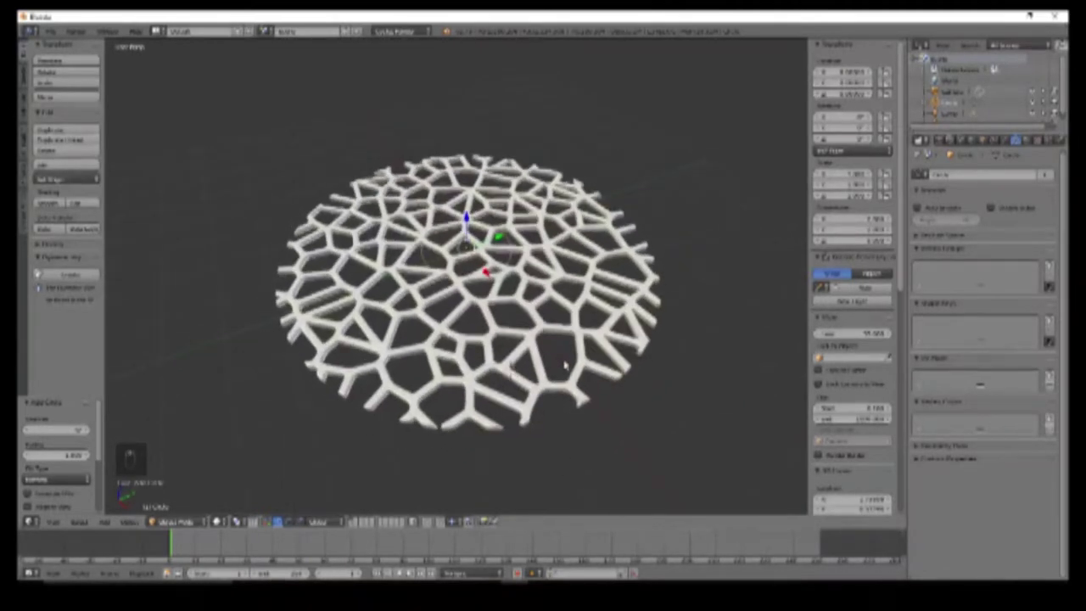
pyautogui.press('Tab')
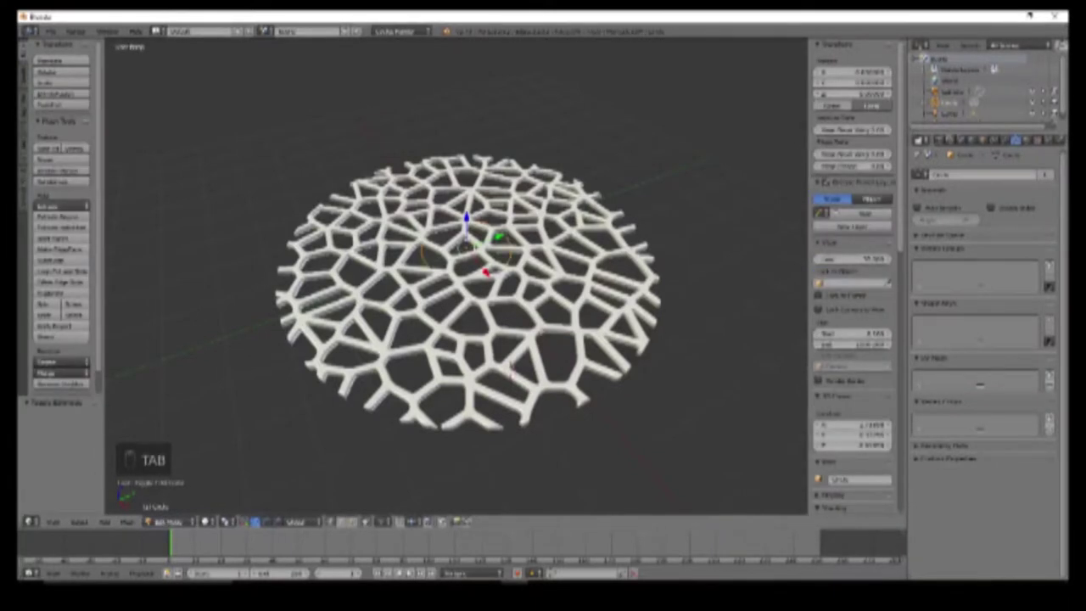
# Step: Fill the circle with a single face and scale it up to the lattice's full width
pyautogui.press('f')
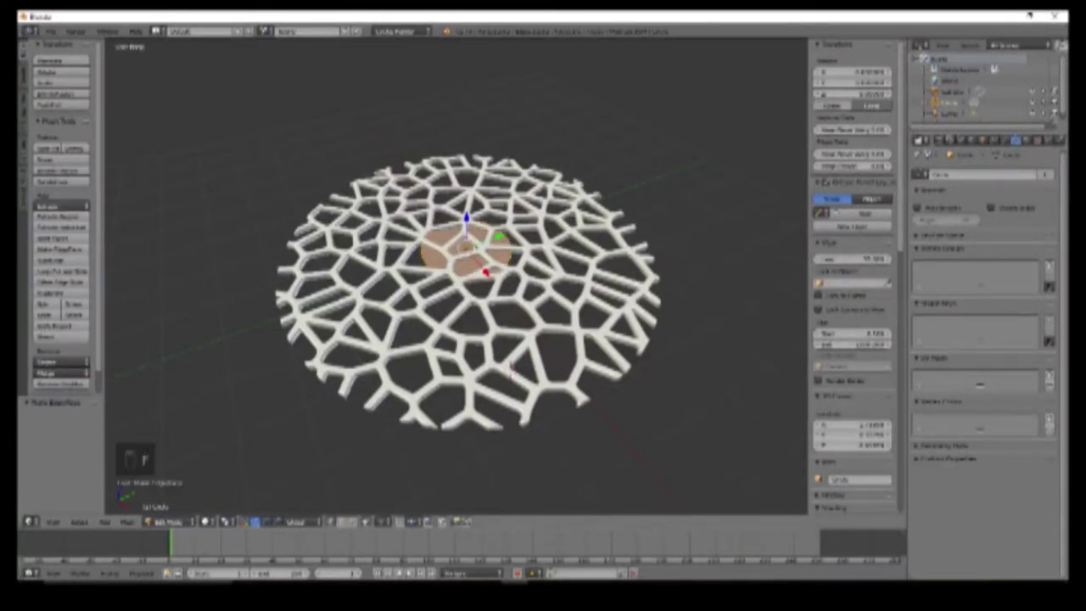
pyautogui.press('s')
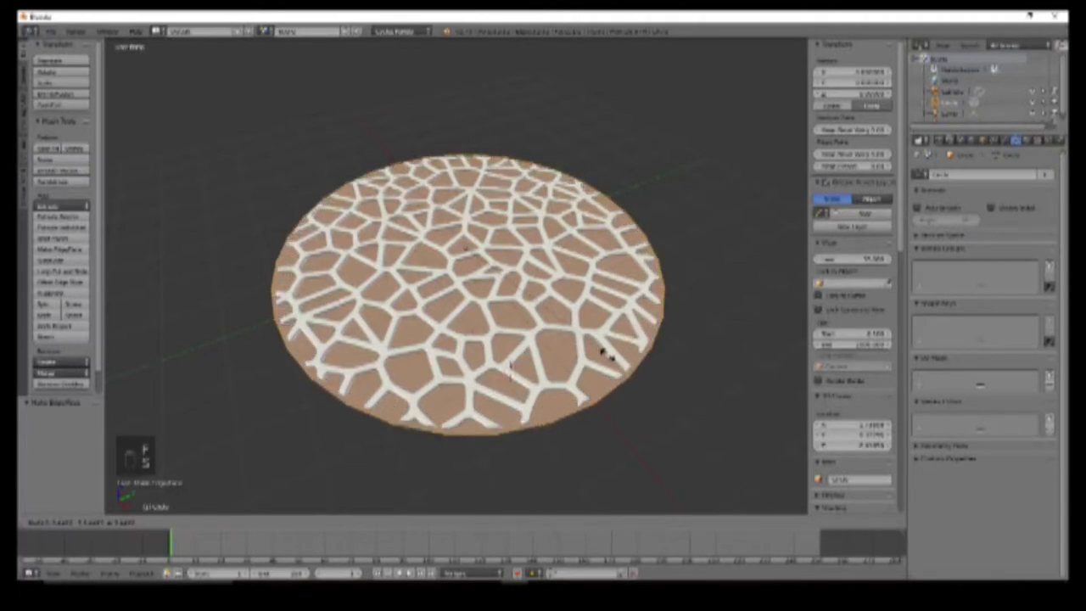
pyautogui.click(606, 353)
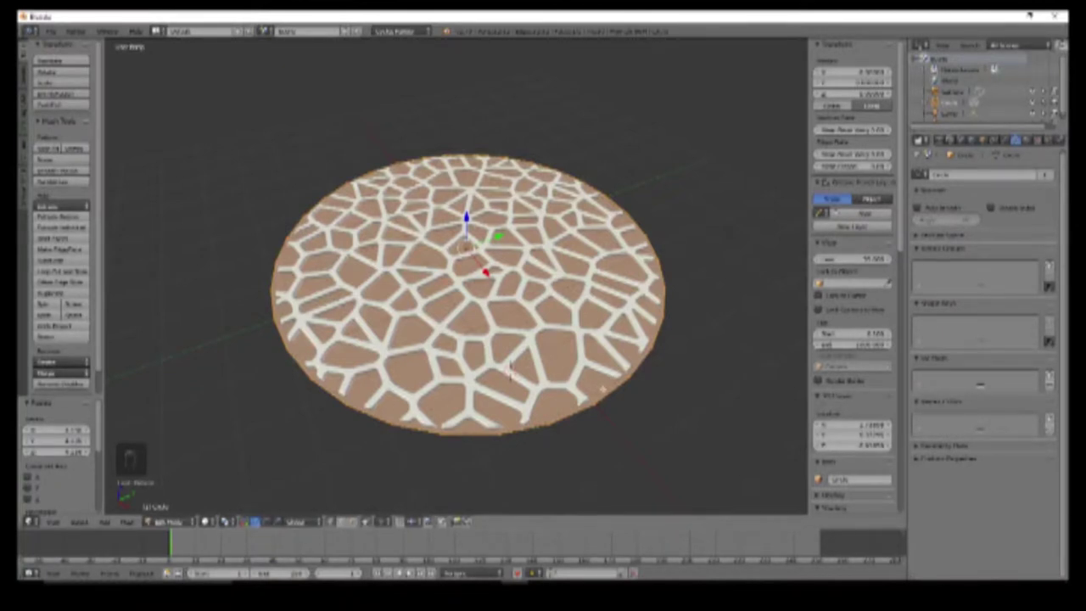
# Step: Select the whole disc and extrude it slightly to give it thickness
pyautogui.press('a')
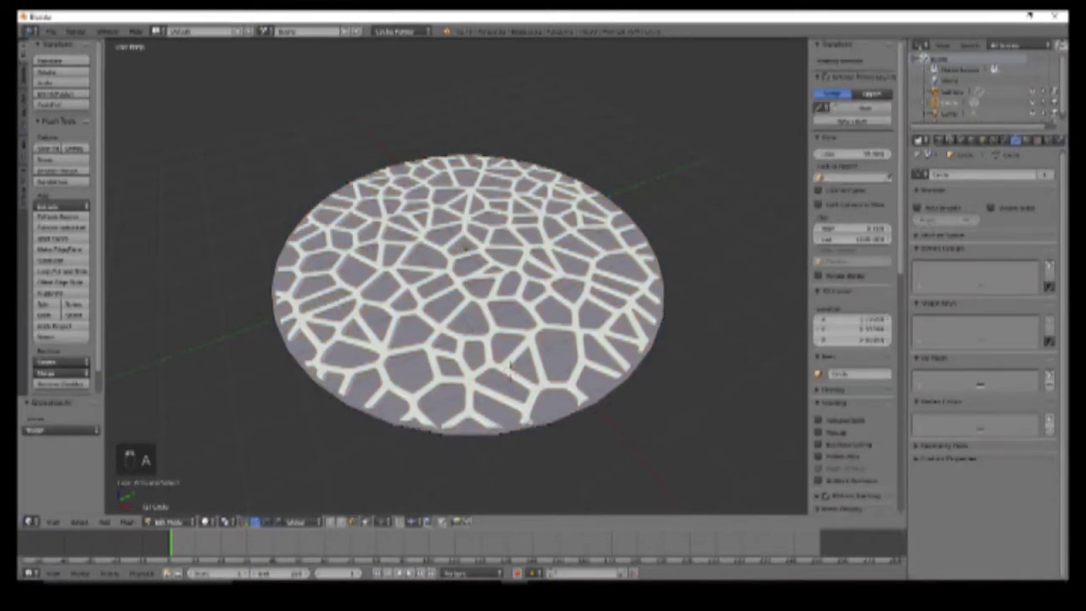
pyautogui.press('a')
pyautogui.press('e')
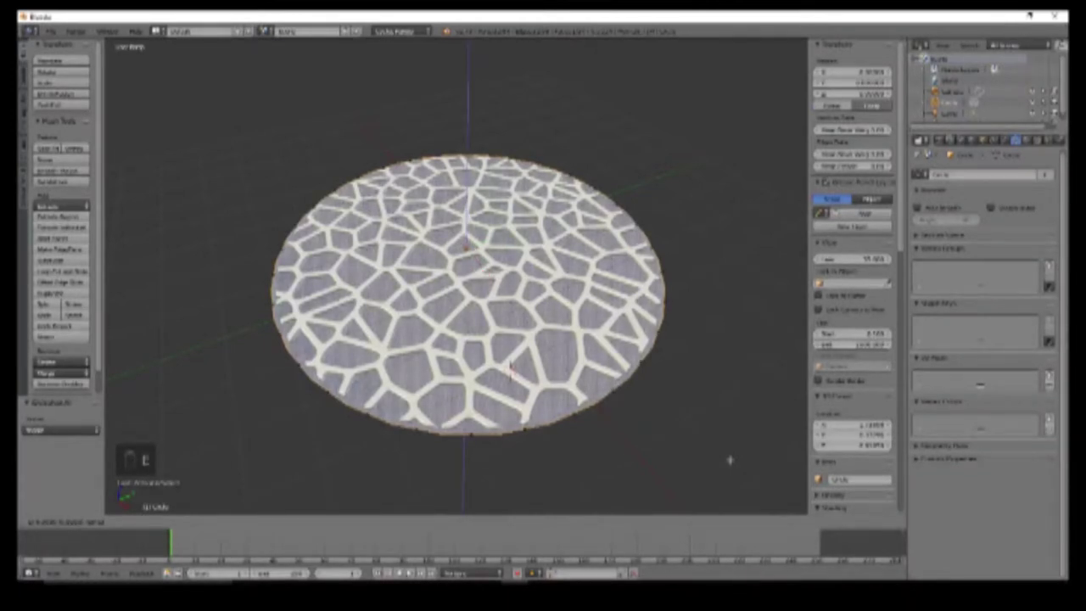
pyautogui.click(729, 457)
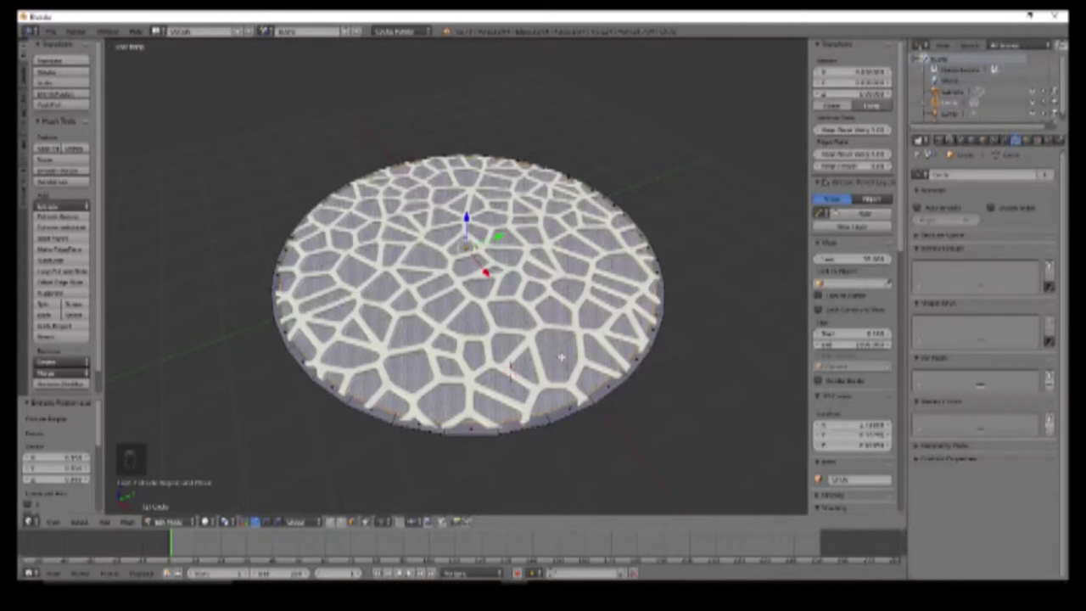
pyautogui.press('Delete')
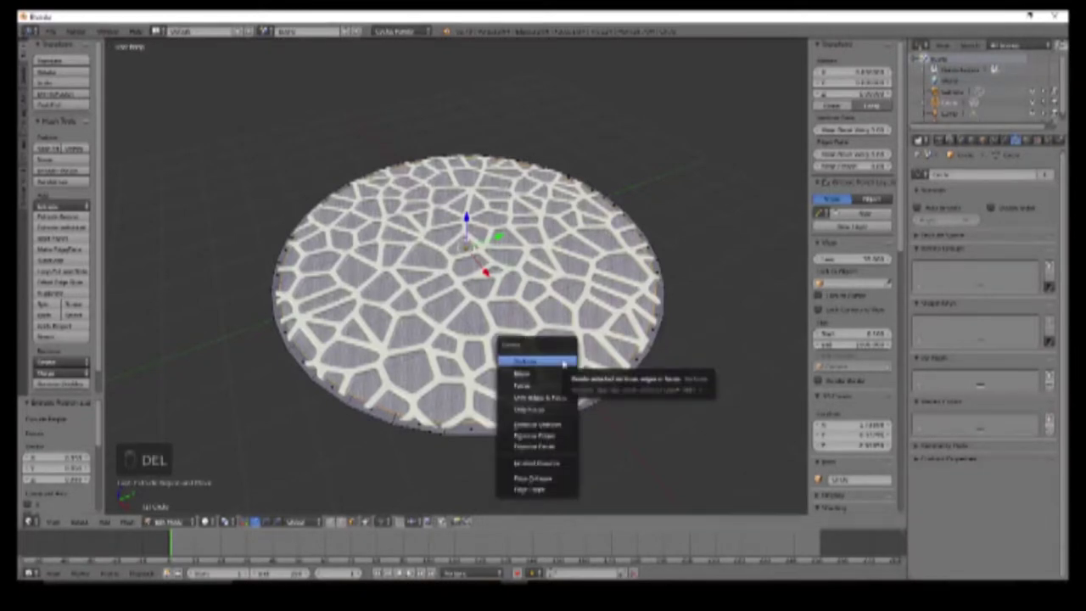
pyautogui.click(566, 385)
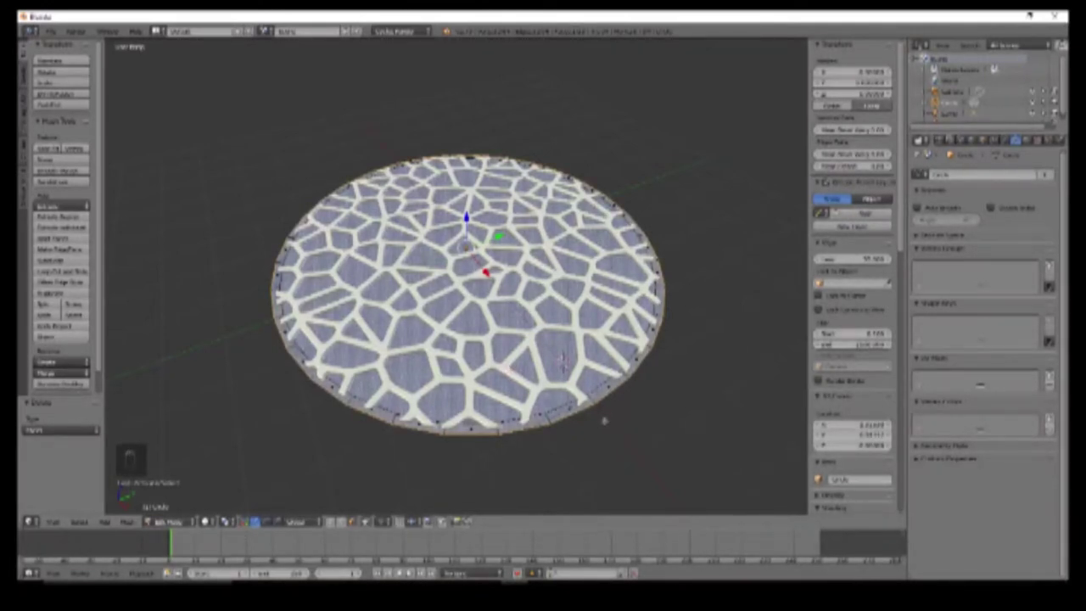
pyautogui.hotkey('ctrl', 'z')
pyautogui.hotkey('ctrl', 'z')
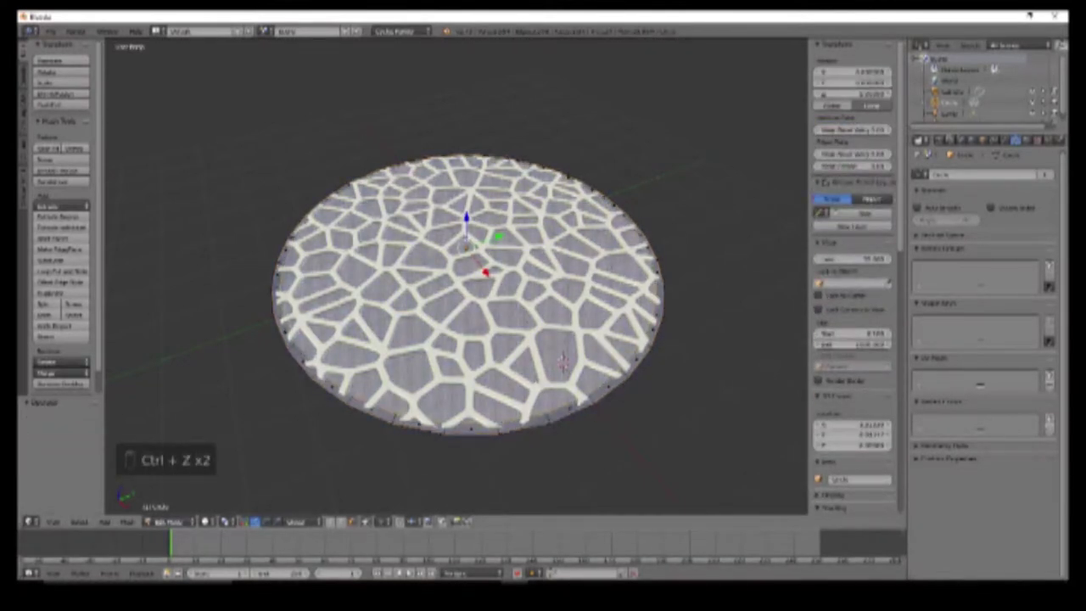
pyautogui.moveTo(565, 356); pyautogui.dragTo(537, 361, button='middle')
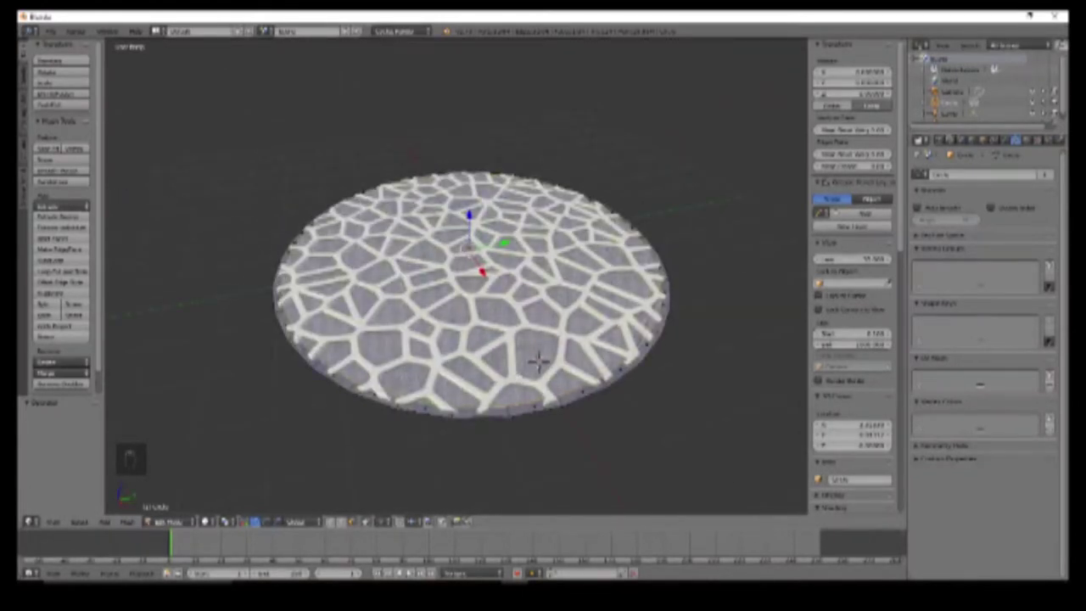
pyautogui.press('Tab')
pyautogui.press('e')
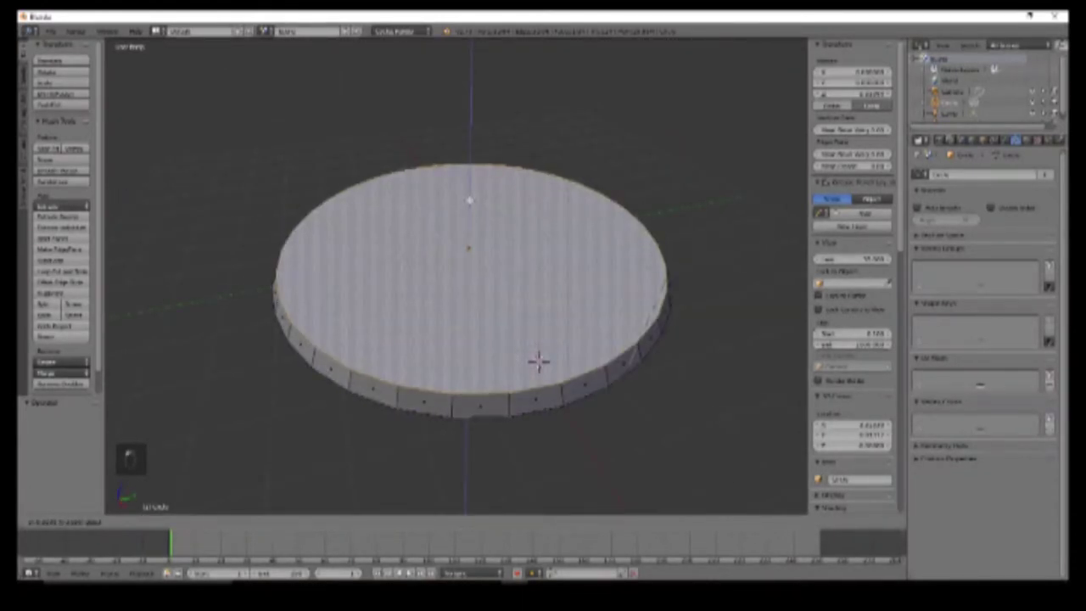
pyautogui.click(539, 361)
pyautogui.hotkey('ctrl', 'z')
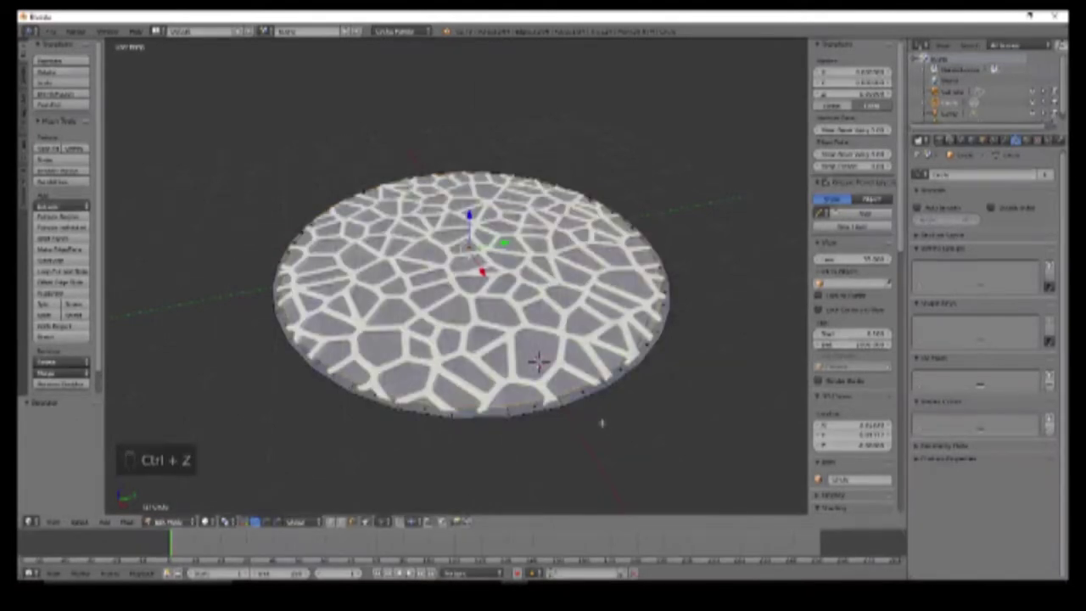
pyautogui.hotkey('ctrl', 'z')
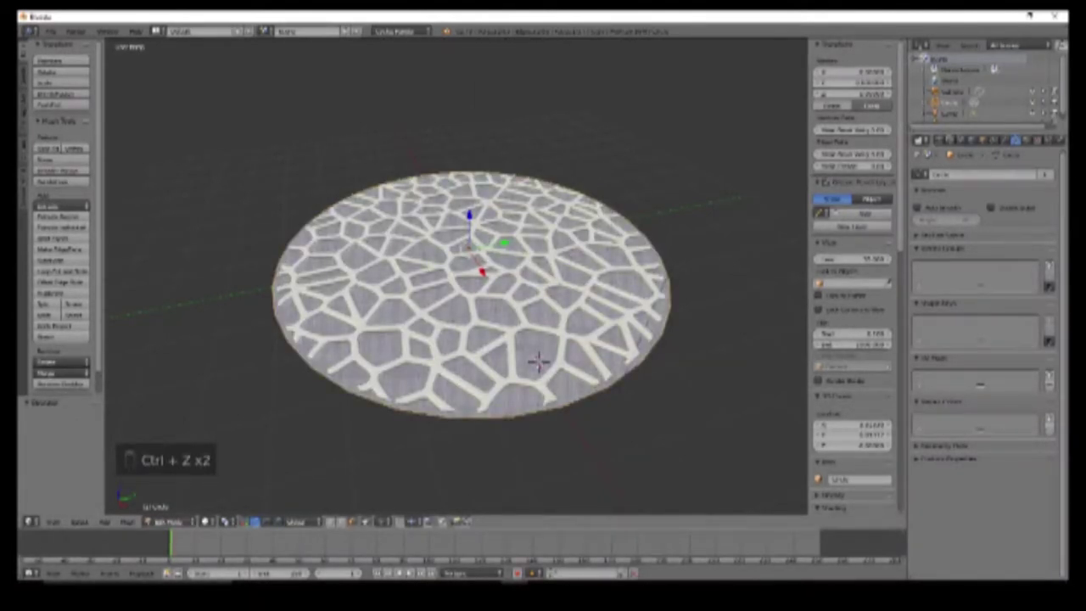
pyautogui.press('e')
# Step: Confirm the cylinder's extruded height, add a second in-place extrude, and switch to wireframe
pyautogui.click(543, 316)
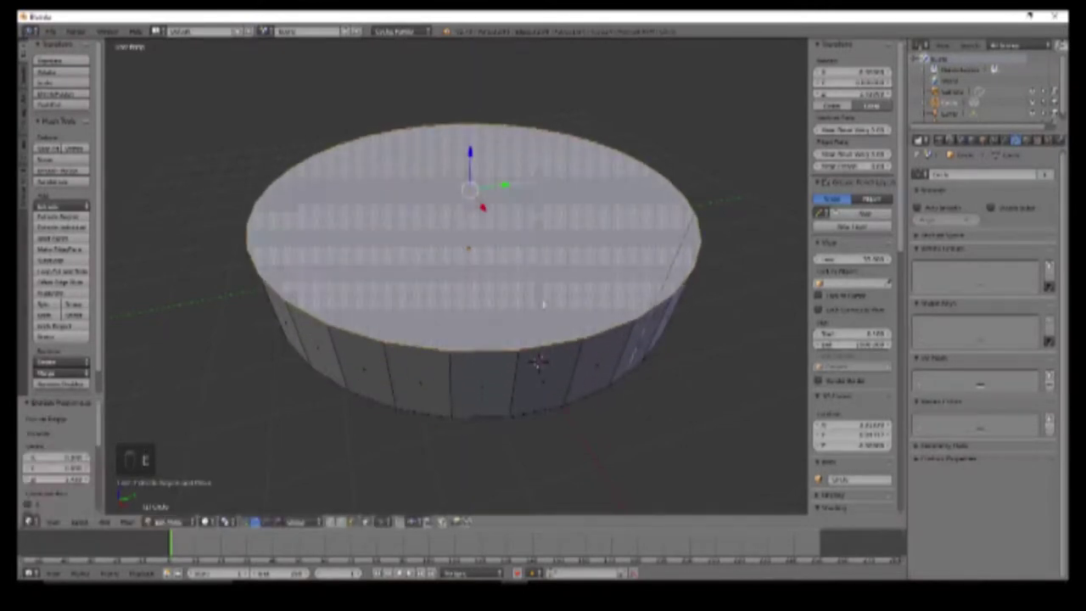
pyautogui.press('e')
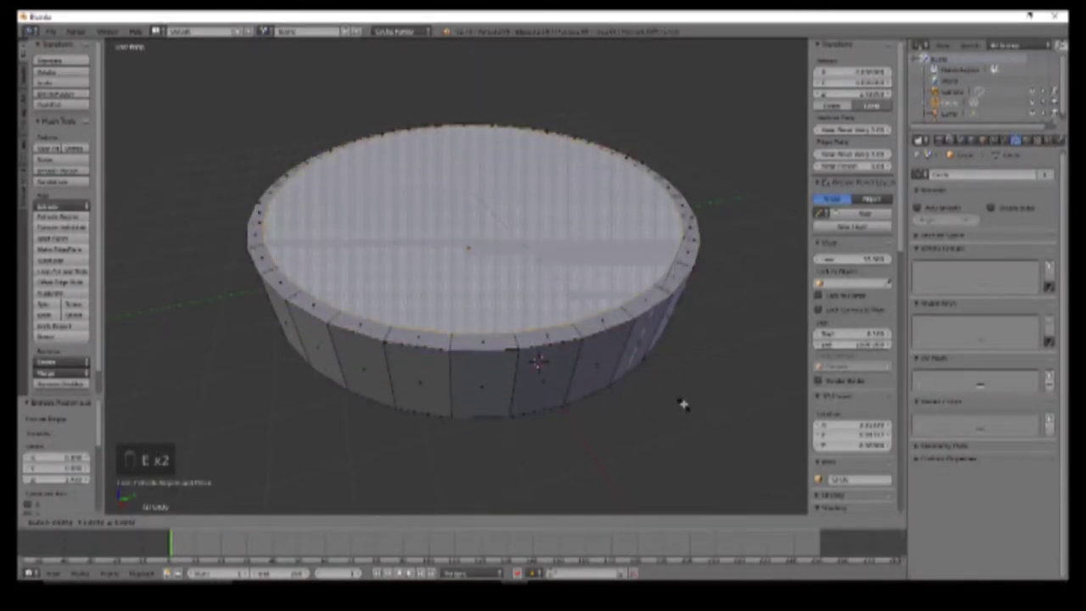
pyautogui.rightClick(684, 404)
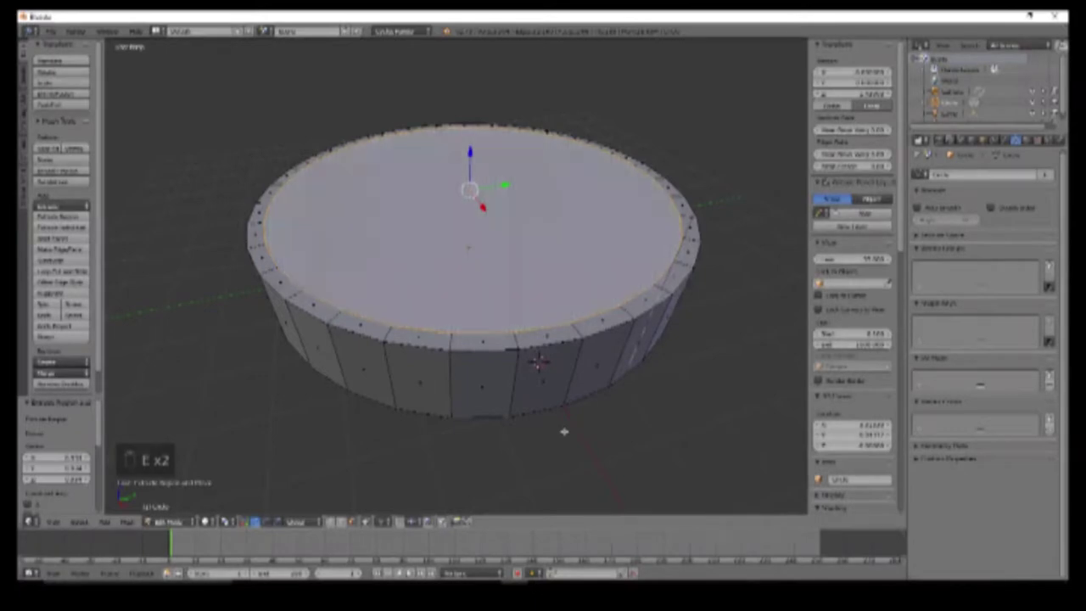
pyautogui.press('z')
pyautogui.moveTo(563, 431); pyautogui.dragTo(559, 376, button='middle')
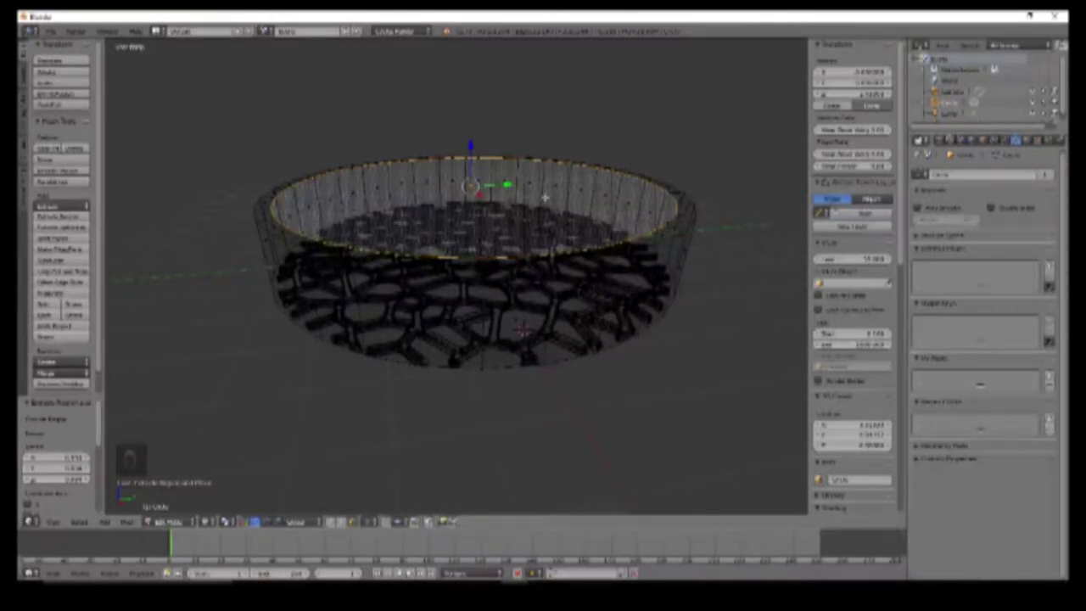
# Step: Lower the cylinder along Z so it encloses the lattice, then return to solid shading
pyautogui.press('Tab')
pyautogui.moveTo(472, 212); pyautogui.dragTo(477, 268)
pyautogui.moveTo(478, 268)
pyautogui.mouseDown(button='middle')
pyautogui.moveTo(552, 276)
pyautogui.moveTo(553, 263)
pyautogui.moveTo(475, 303)
pyautogui.moveTo(477, 280)
pyautogui.mouseUp(button='middle')
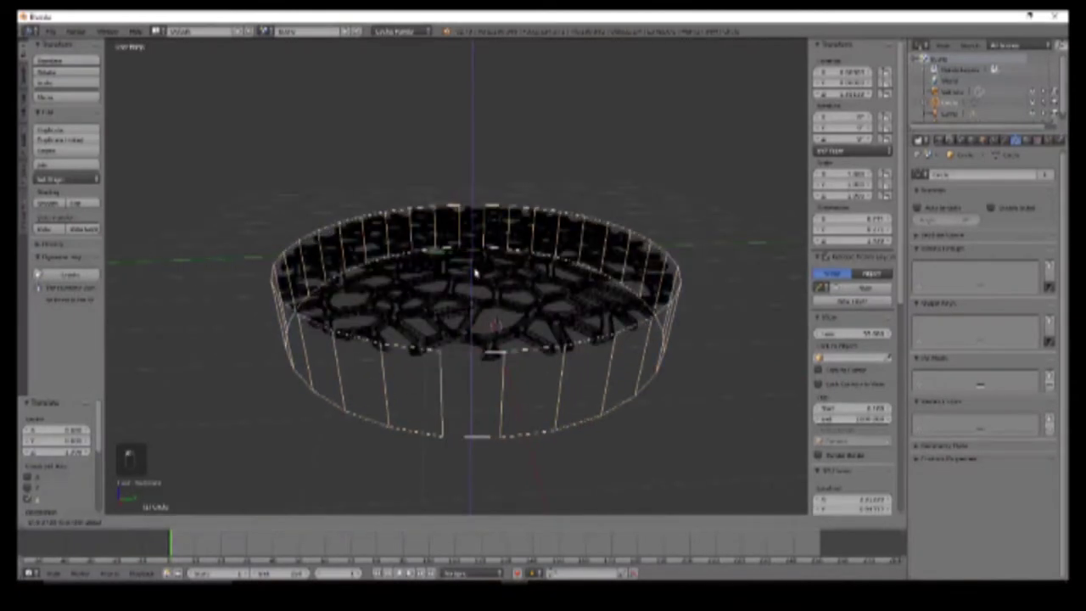
pyautogui.press('Tab')
pyautogui.press('Tab')
pyautogui.press('z')
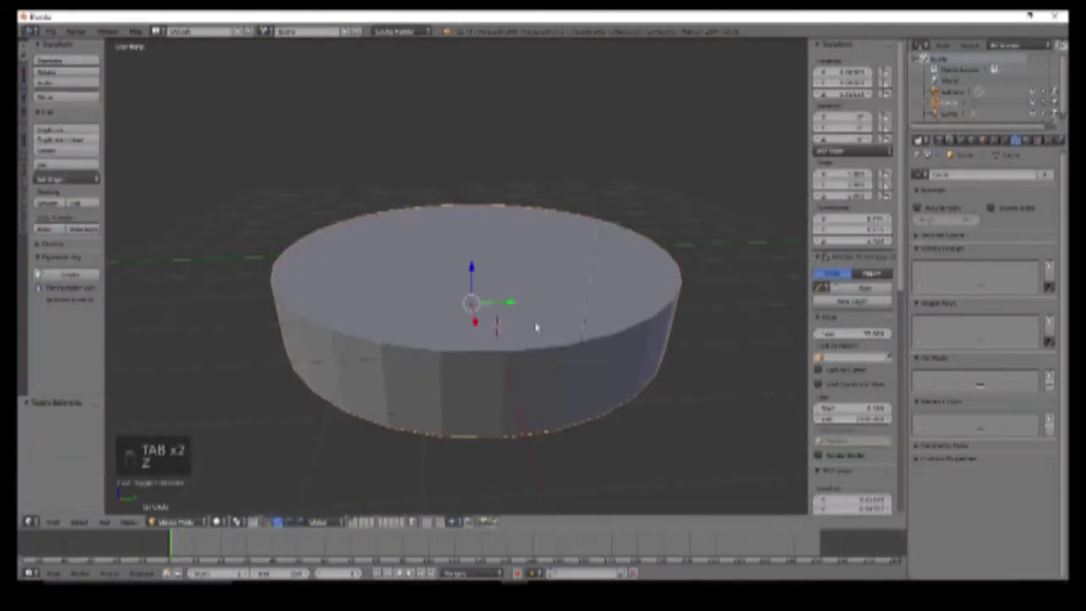
pyautogui.moveTo(516, 316); pyautogui.dragTo(533, 307, button='middle')
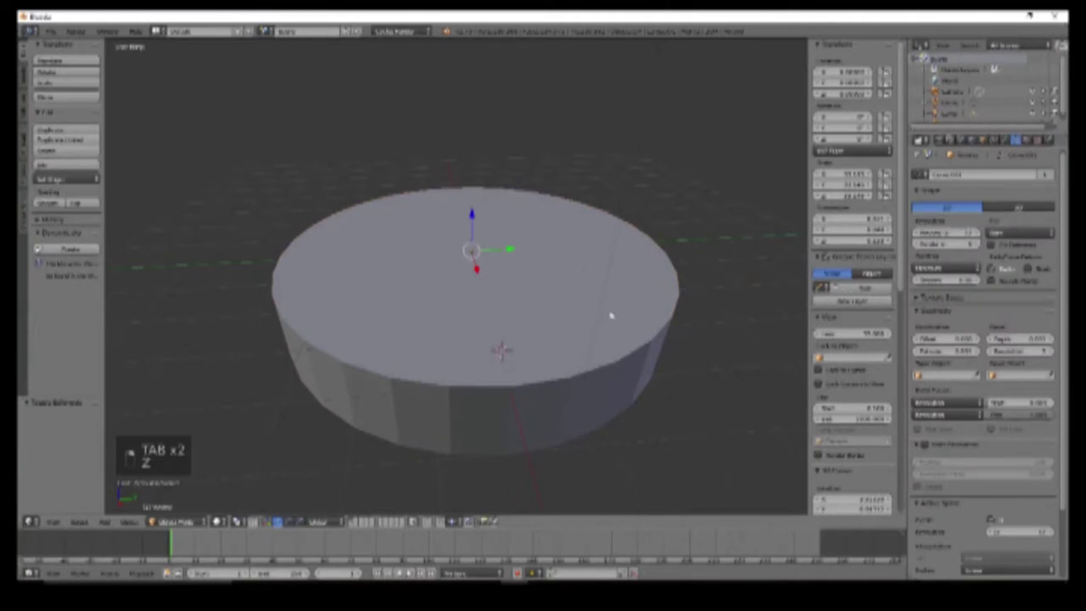
pyautogui.press('Tab')
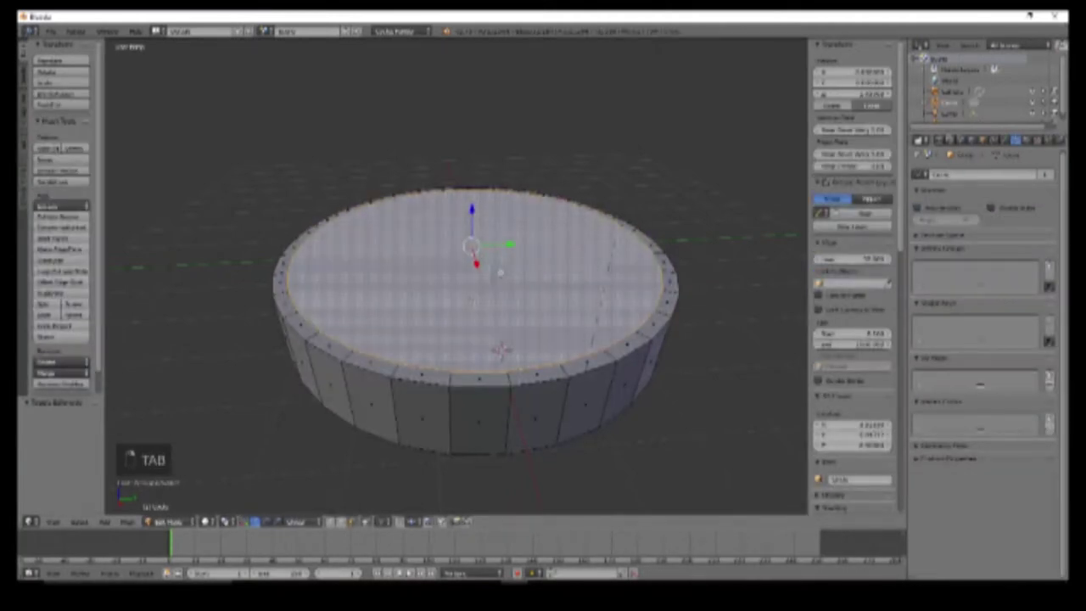
pyautogui.press('e')
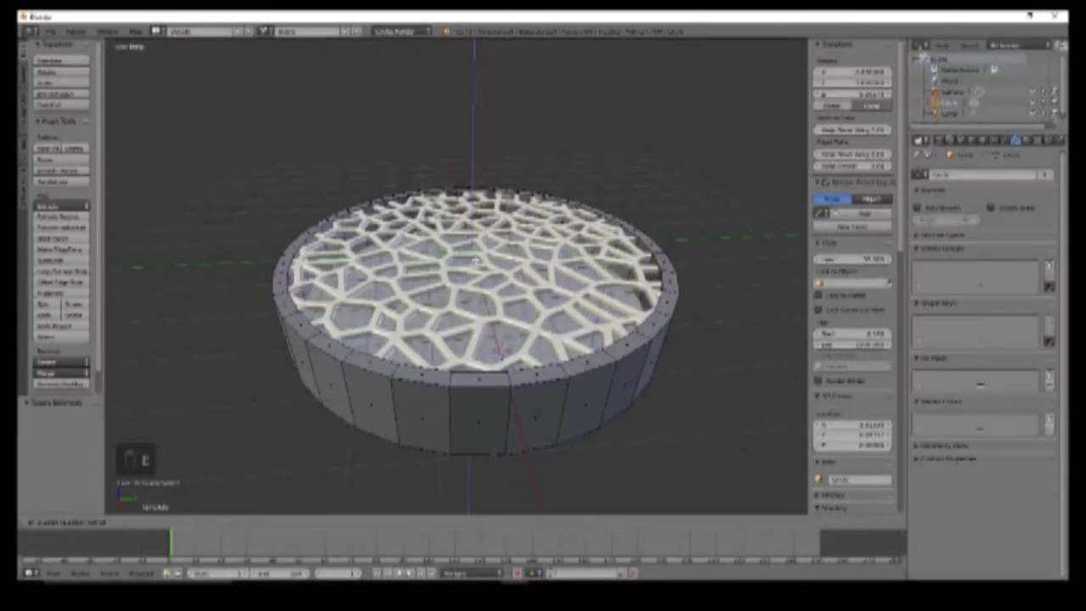
# Step: Confirm the top-face extrude to form a raised rim around the lattice, then exit Edit Mode
pyautogui.press('Return')
pyautogui.moveTo(475, 296)
pyautogui.mouseDown(button='middle')
pyautogui.moveTo(475, 373)
pyautogui.moveTo(475, 280)
pyautogui.moveTo(475, 315)
pyautogui.moveTo(475, 304)
pyautogui.mouseUp(button='middle')
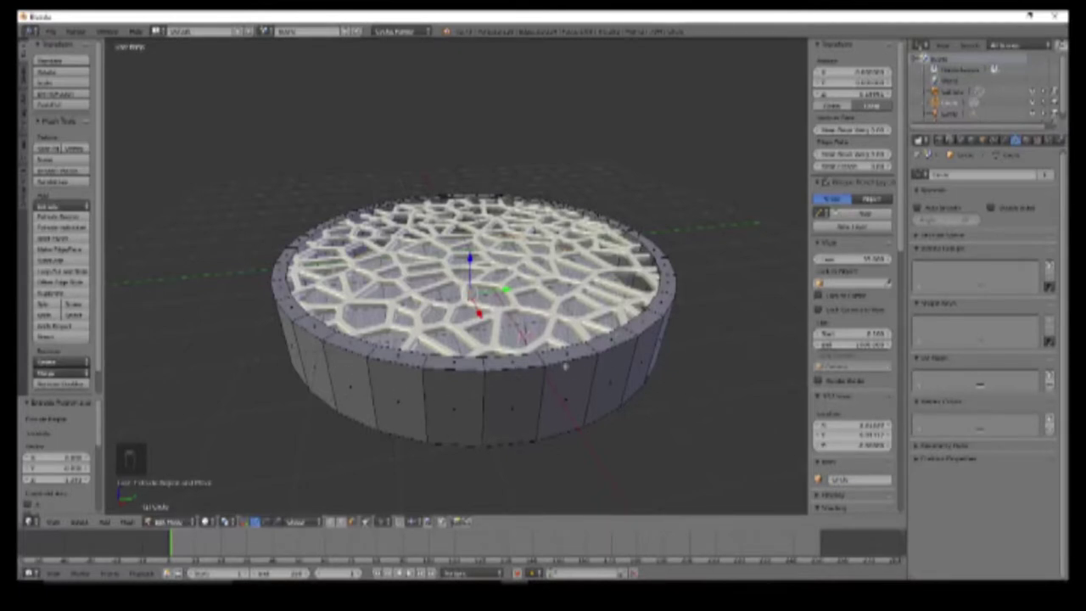
pyautogui.moveTo(670, 289); pyautogui.dragTo(672, 377, button='middle')
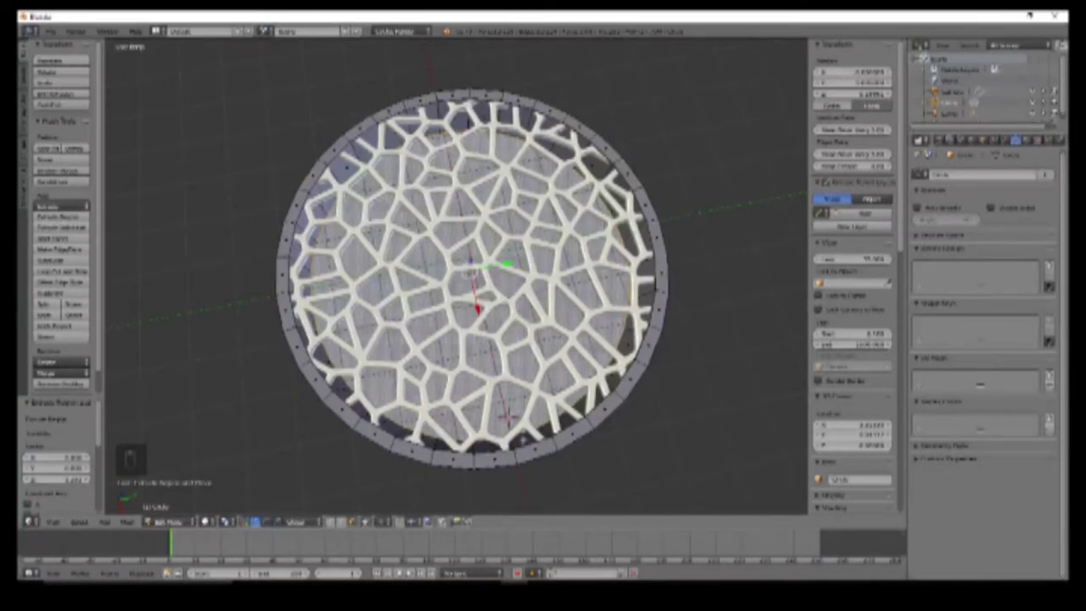
pyautogui.moveTo(507, 418); pyautogui.dragTo(551, 338, button='middle')
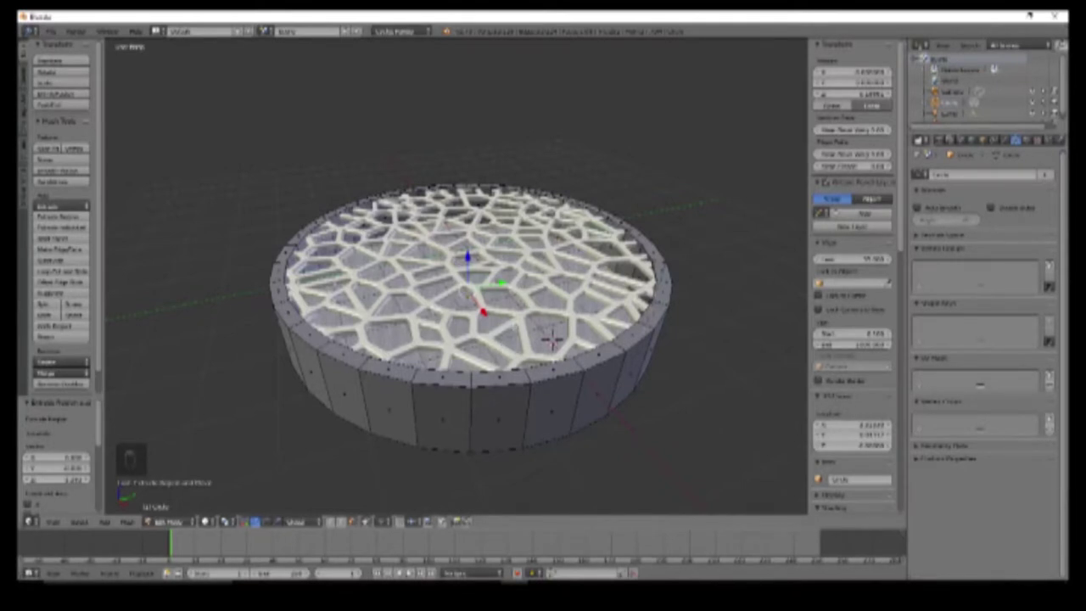
pyautogui.press('Tab')
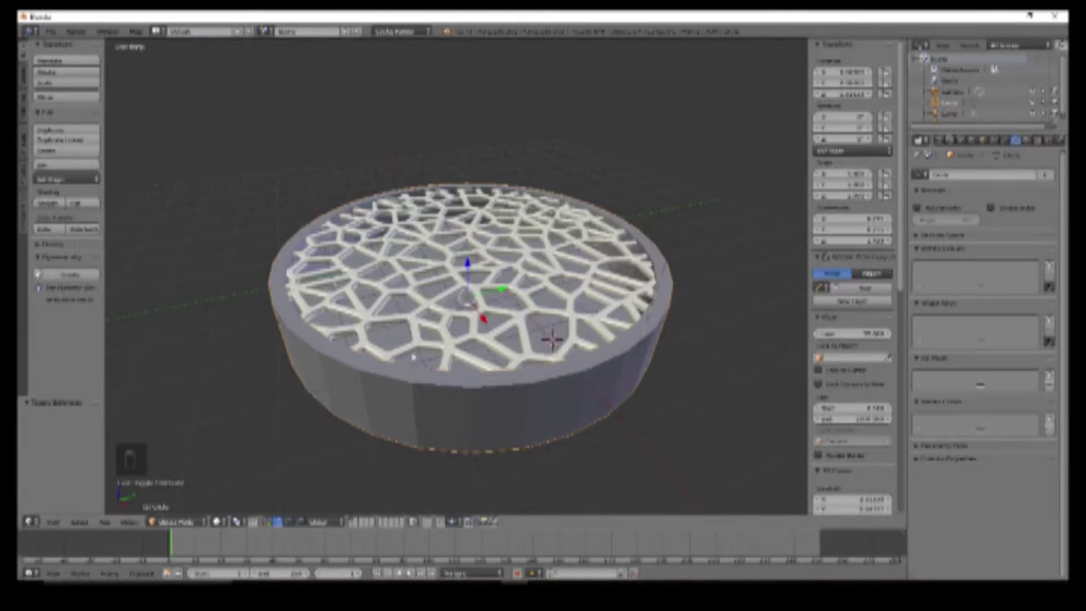
# Step: Shade the cylinder smooth and add an Edge Split modifier to keep its rim edges crisp
pyautogui.click(53, 206)
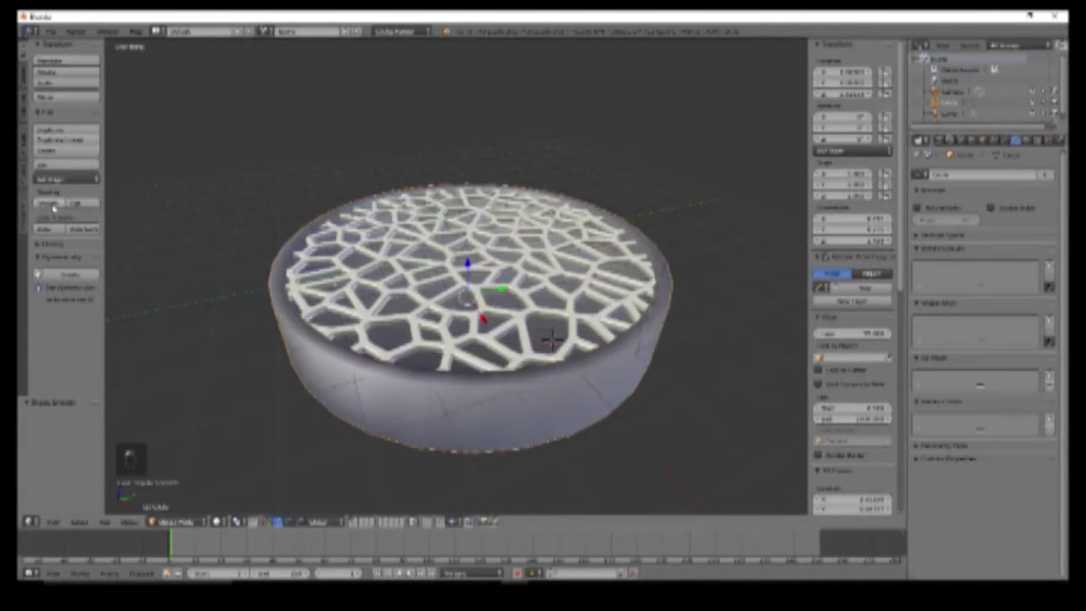
pyautogui.moveTo(417, 386); pyautogui.dragTo(416, 380, button='middle')
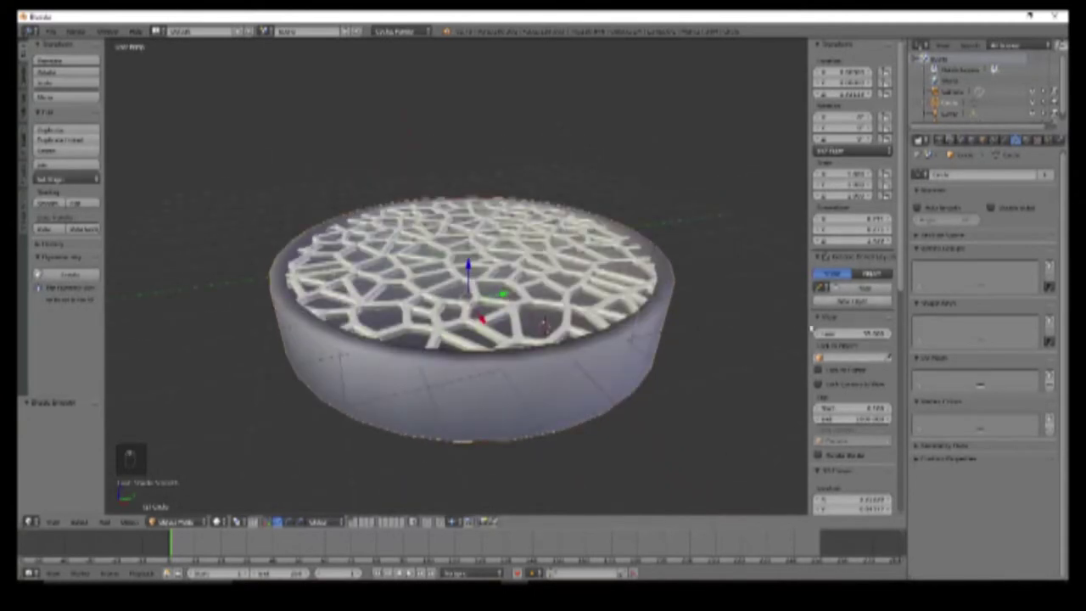
pyautogui.click(1007, 140)
pyautogui.click(981, 176)
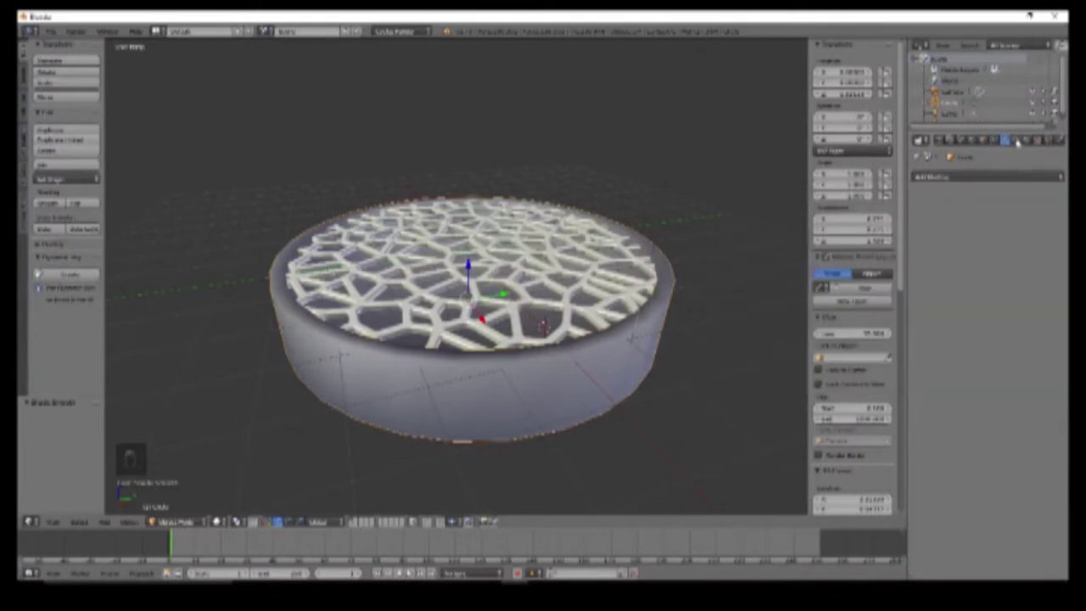
pyautogui.click(999, 177)
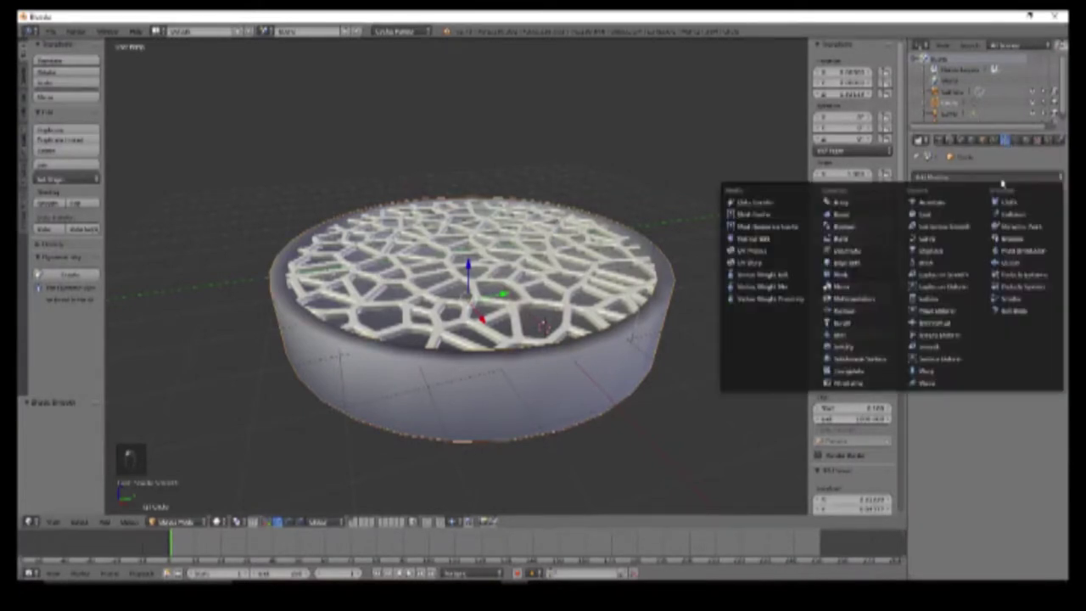
pyautogui.click(863, 263)
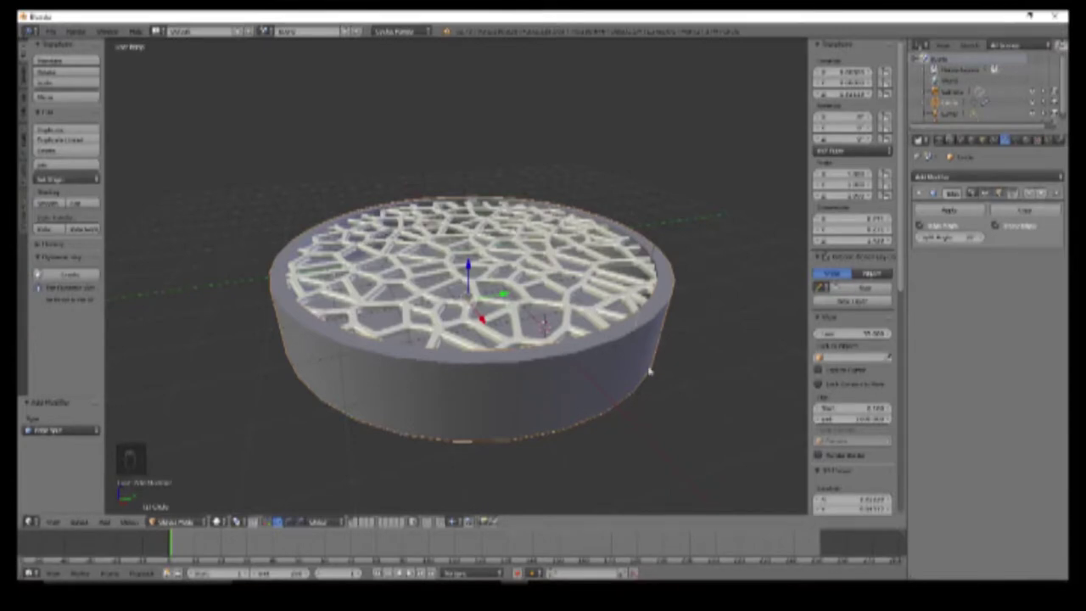
pyautogui.moveTo(647, 370); pyautogui.dragTo(621, 405, button='middle')
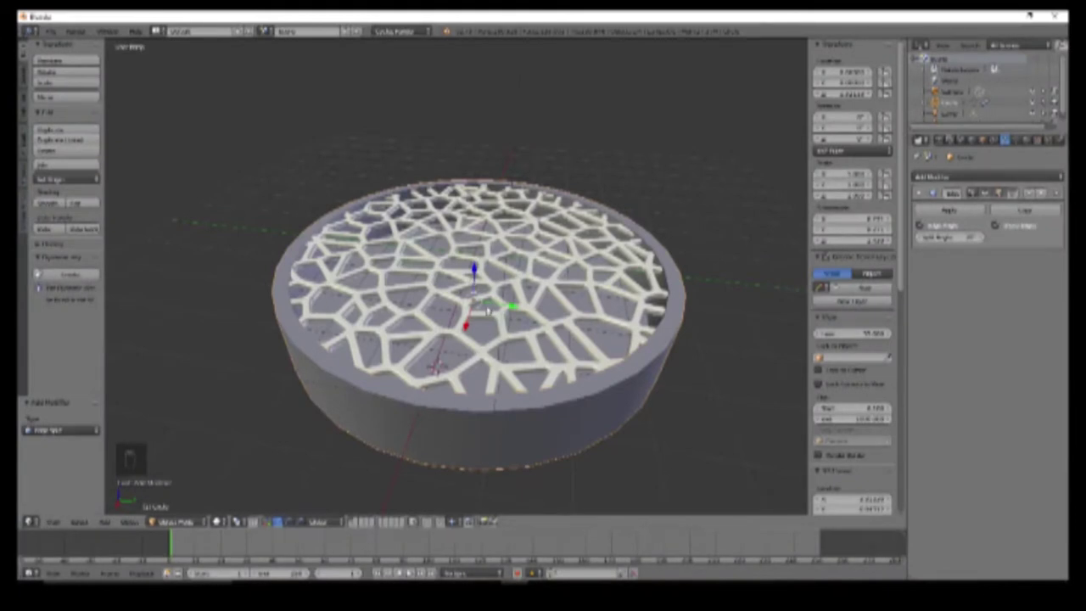
pyautogui.moveTo(489, 312); pyautogui.dragTo(497, 333, button='middle')
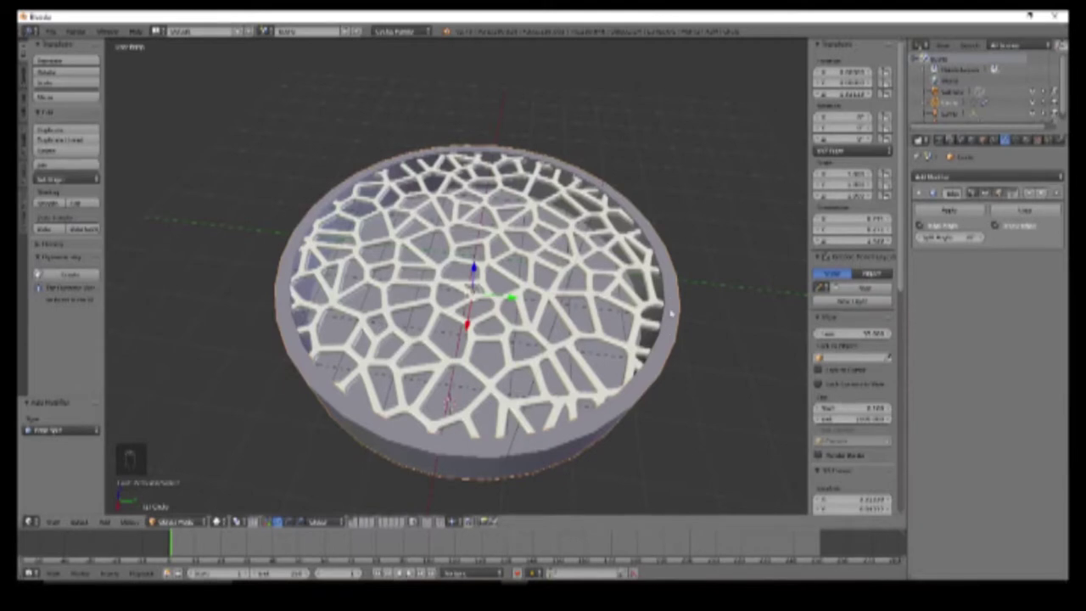
# Step: Assign the existing white material to the cylinder
pyautogui.click(1028, 140)
pyautogui.click(922, 214)
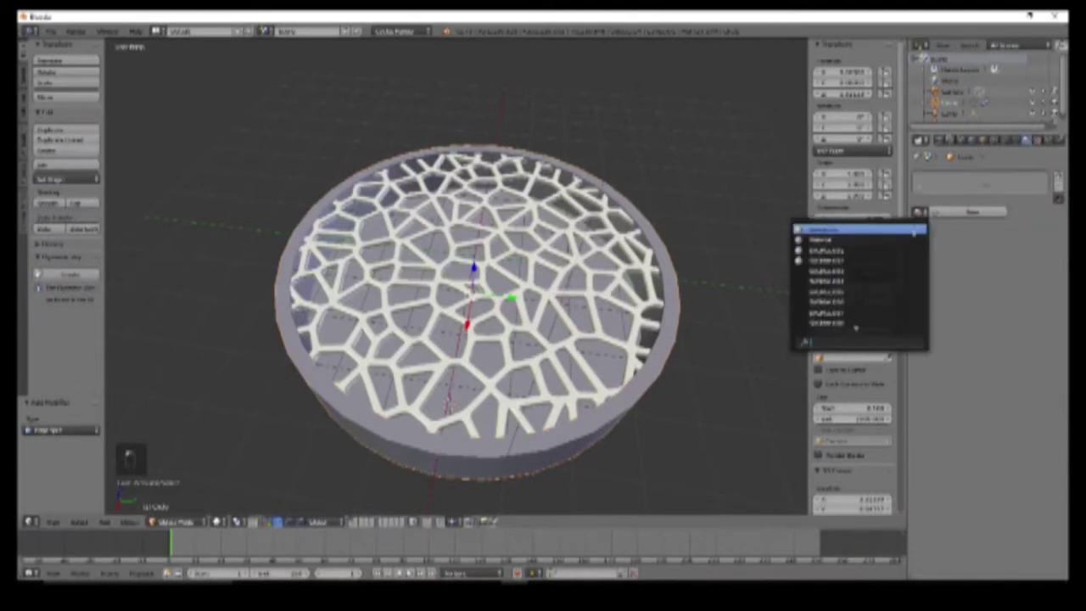
pyautogui.click(853, 323)
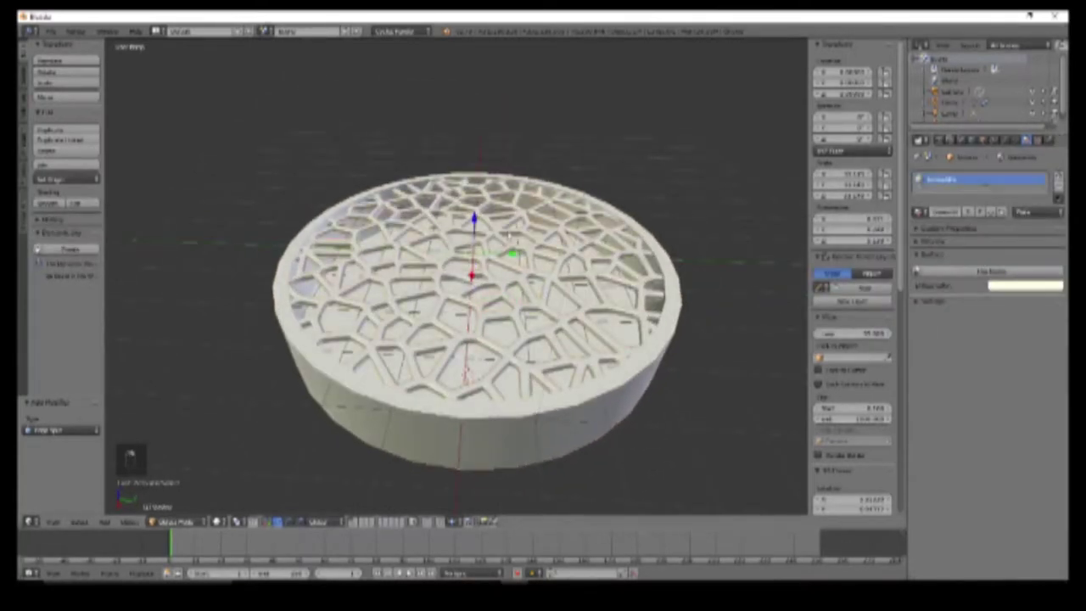
# Step: Rotate the cylinder about its vertical Z axis
pyautogui.press('r')
pyautogui.press('z')
pyautogui.click(474, 219)
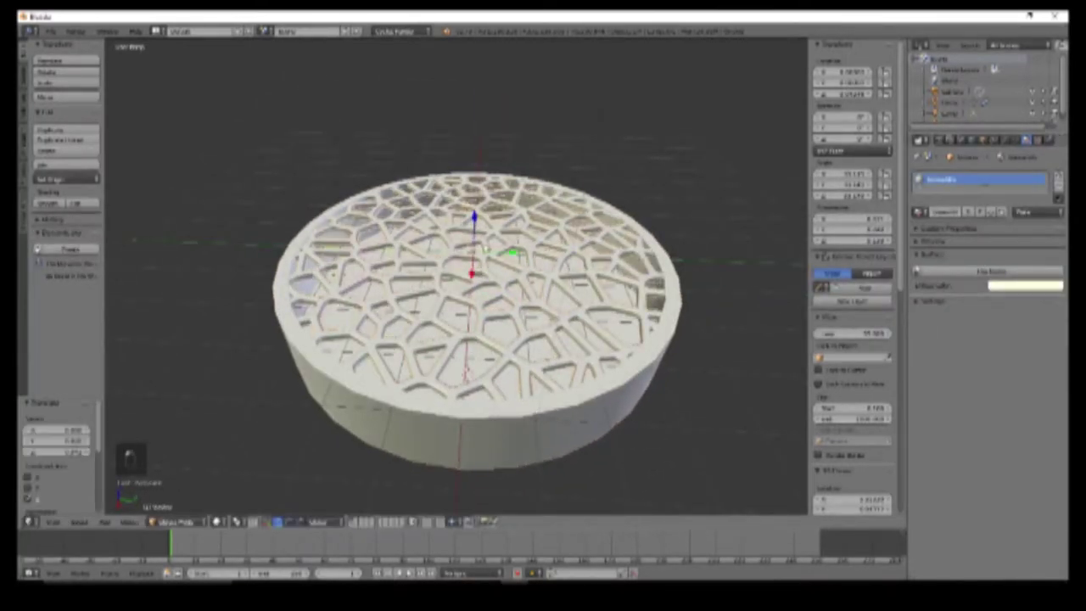
pyautogui.moveTo(487, 249); pyautogui.dragTo(494, 288, button='middle')
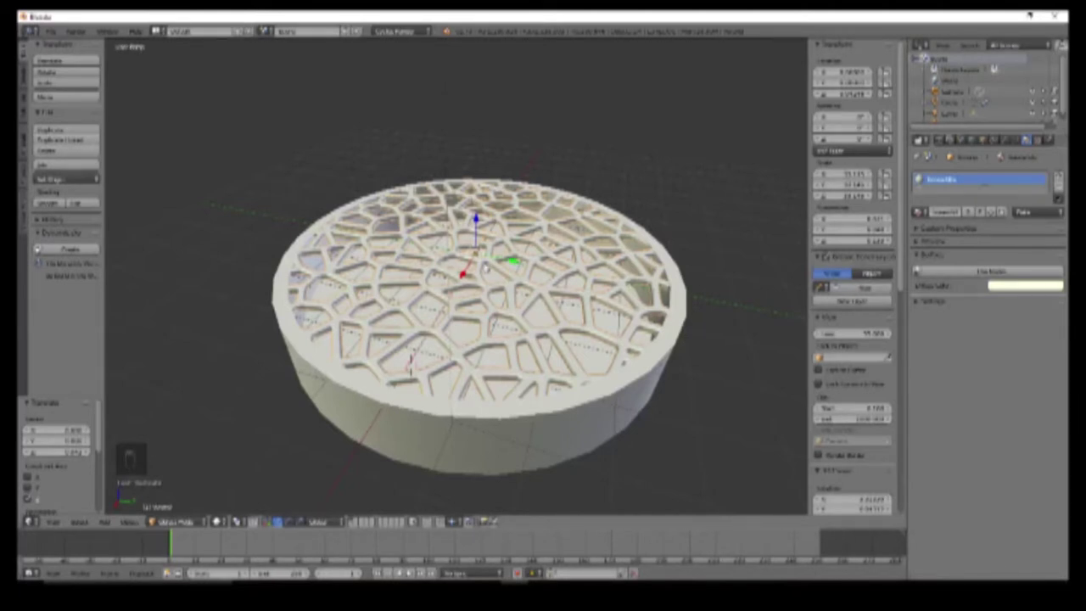
# Step: Duplicate the lattice disc, raise the copy slightly along Z and rotate it about Z
pyautogui.hotkey('shift', 'd')
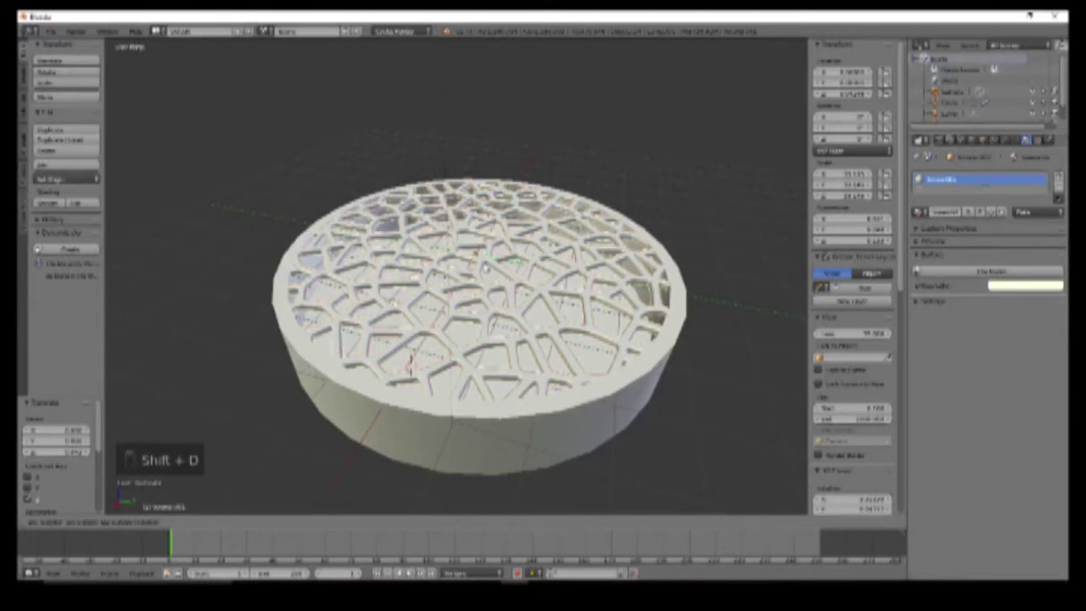
pyautogui.press('z')
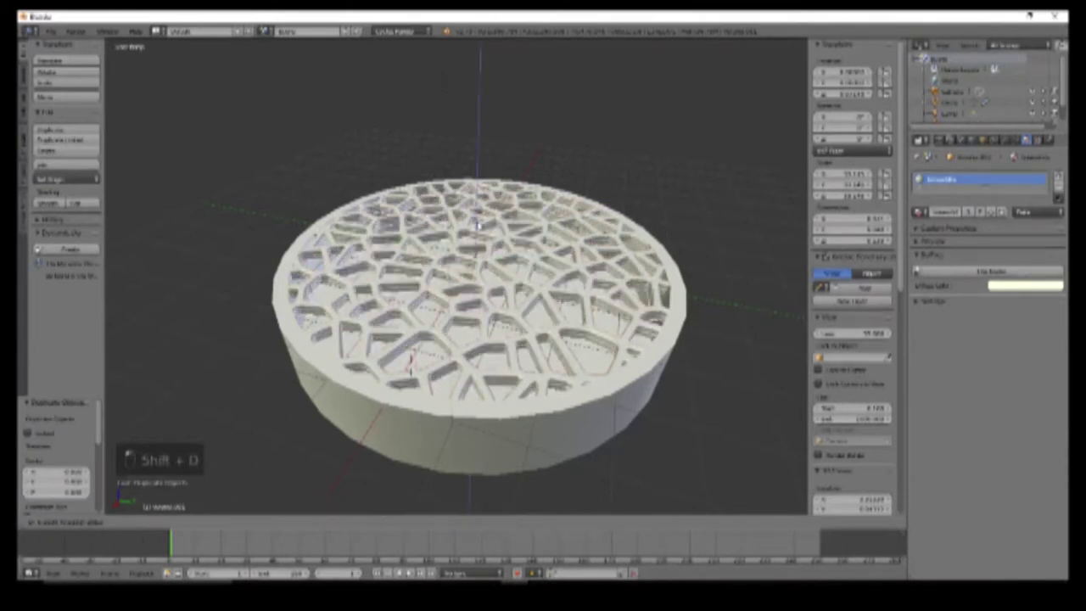
pyautogui.click(477, 227)
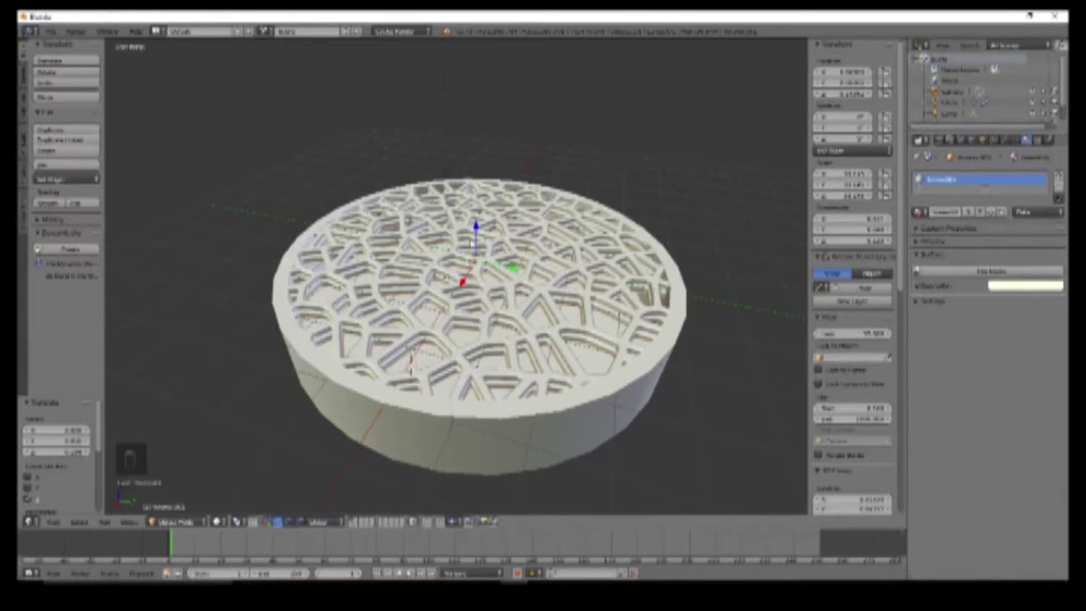
pyautogui.hotkey('shift', 'd')
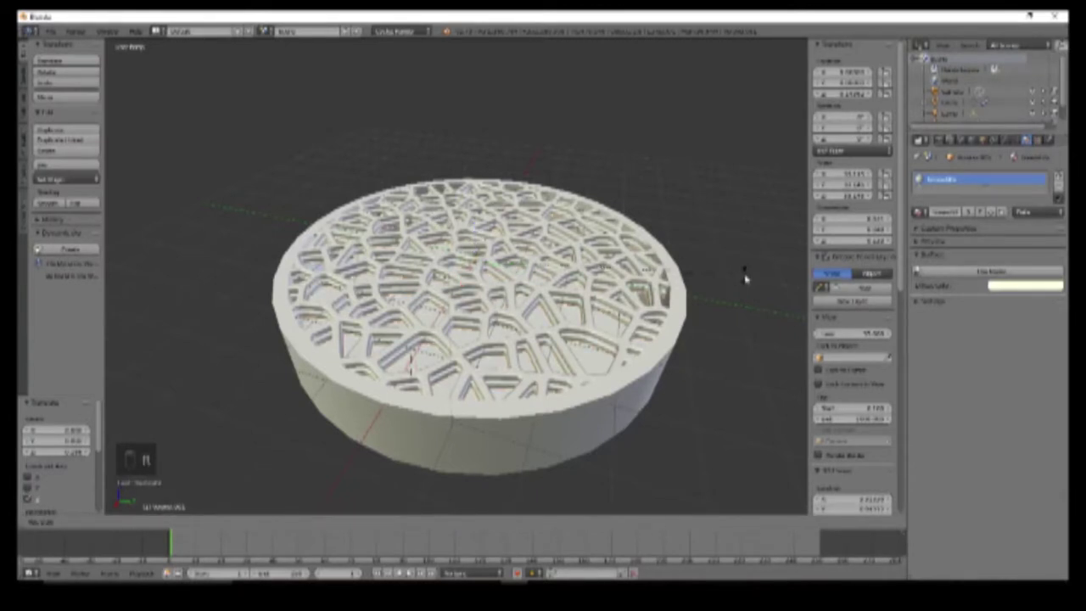
pyautogui.press('z')
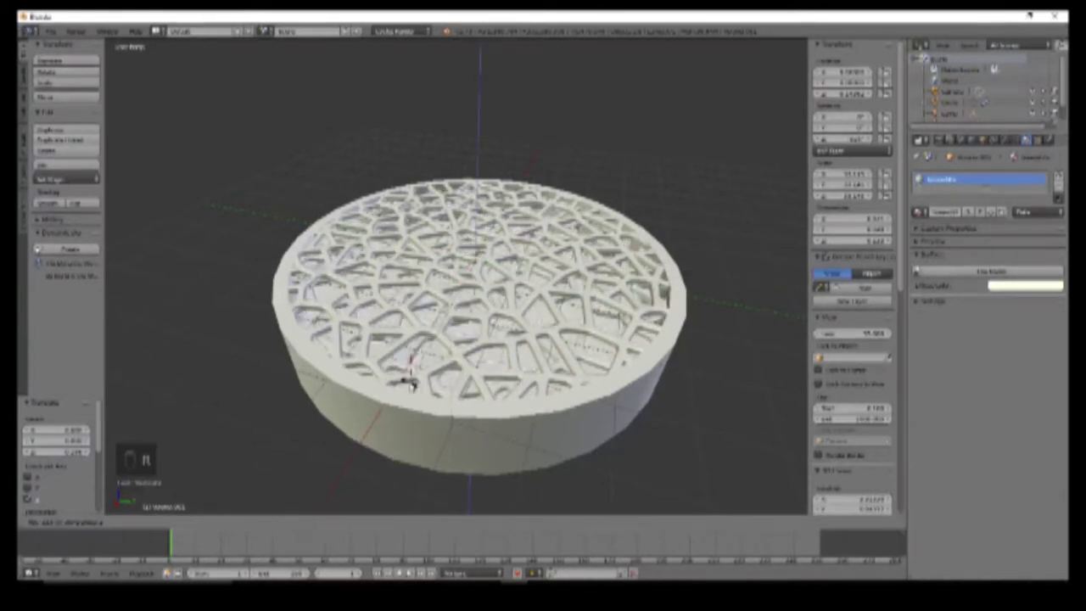
pyautogui.click(410, 383)
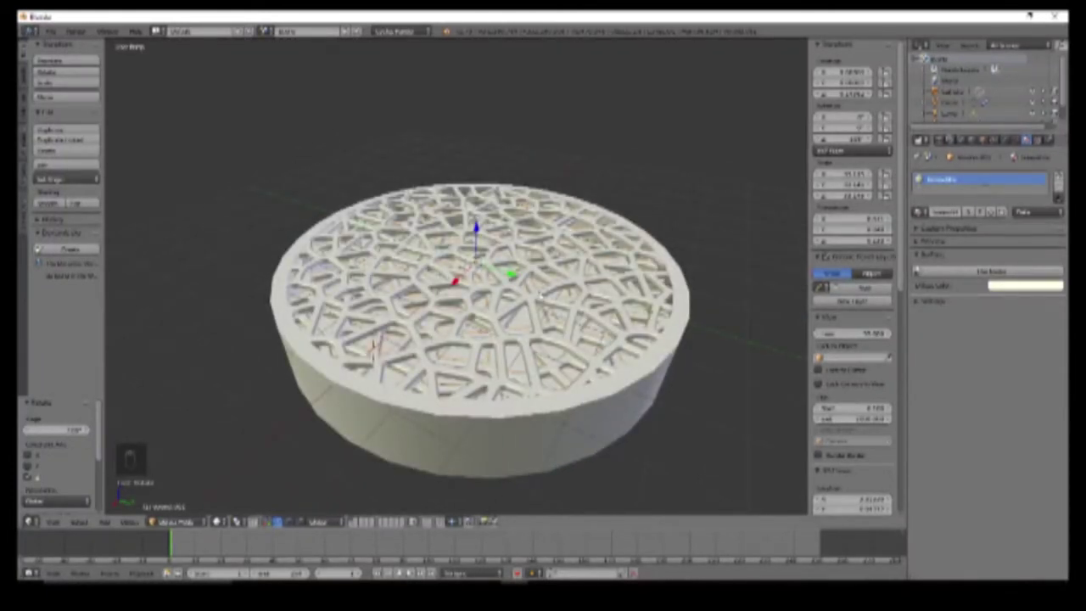
# Step: Make a second copy, move it up along Z and turn it about the vertical axis
pyautogui.hotkey('shift', 'd')
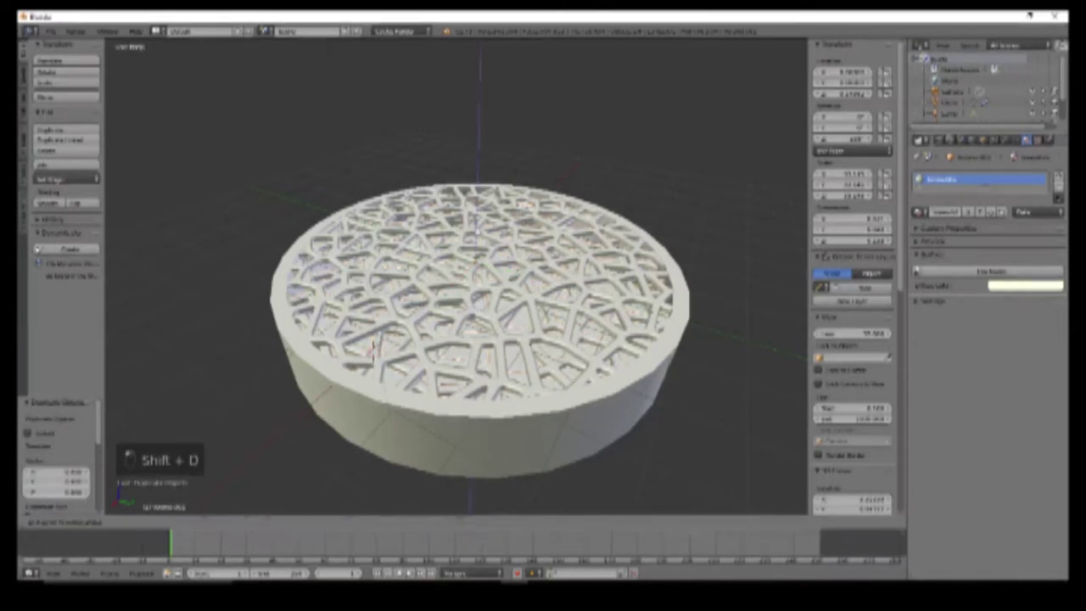
pyautogui.press('z')
pyautogui.click(653, 399)
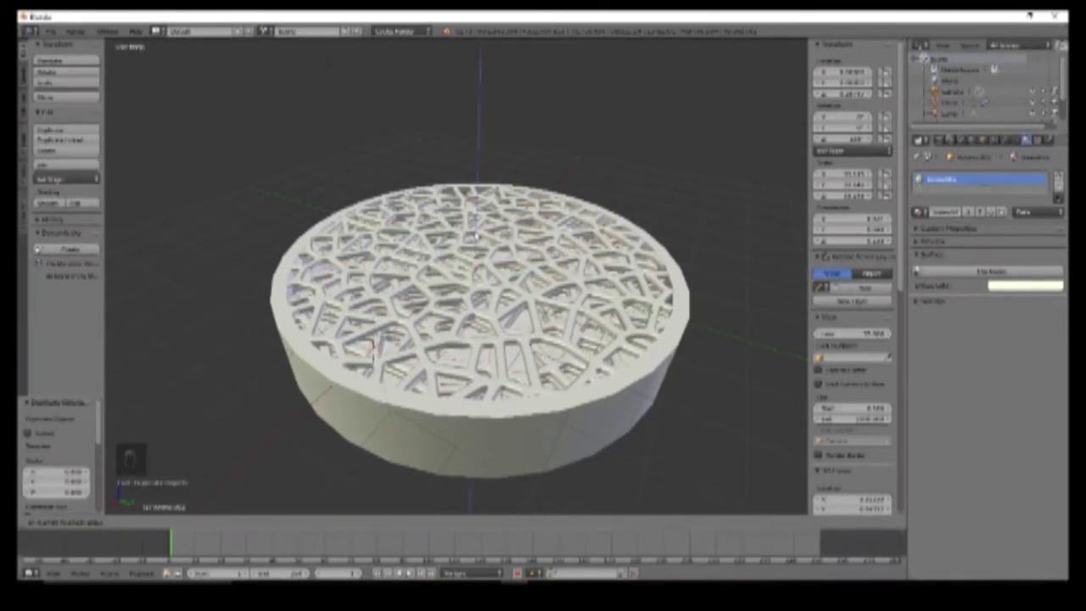
pyautogui.press('r')
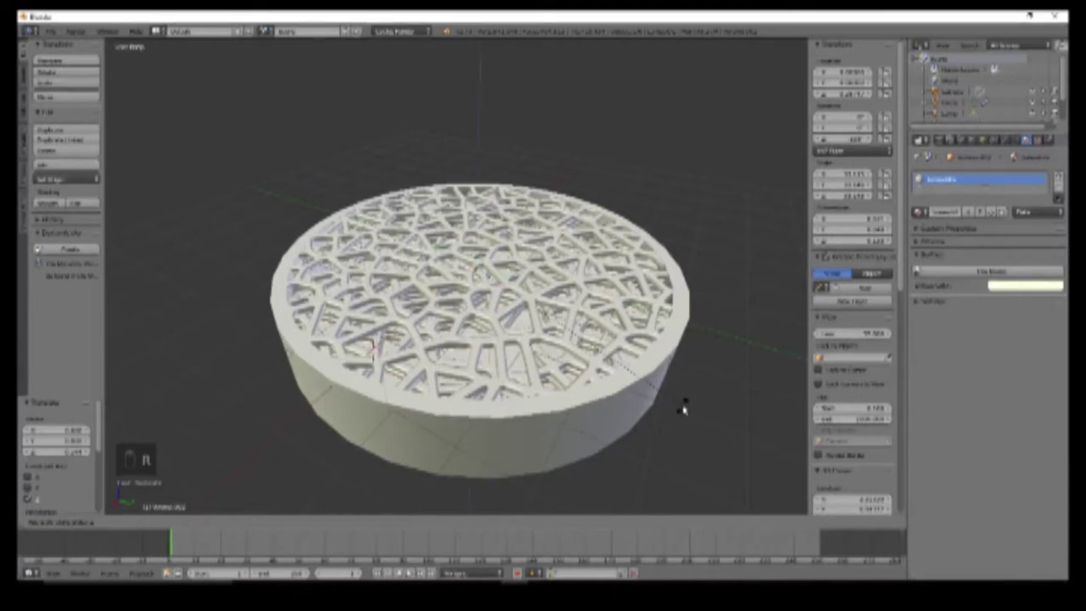
pyautogui.press('z')
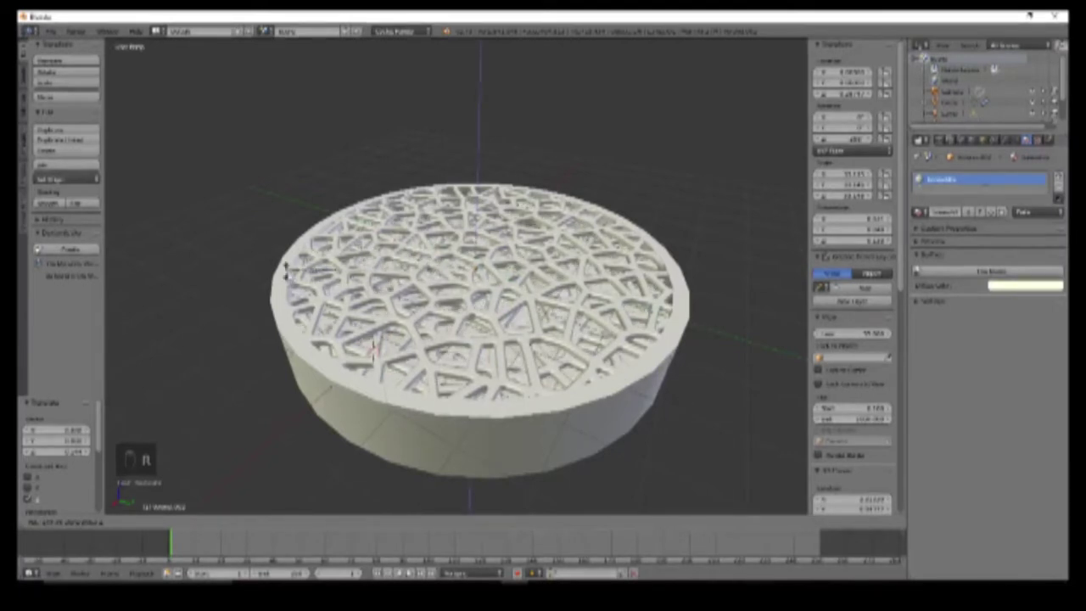
pyautogui.click(270, 233)
pyautogui.moveTo(603, 319); pyautogui.dragTo(577, 343, button='middle')
pyautogui.scroll(3, 620, 358)
pyautogui.scroll(-4, 610, 367)
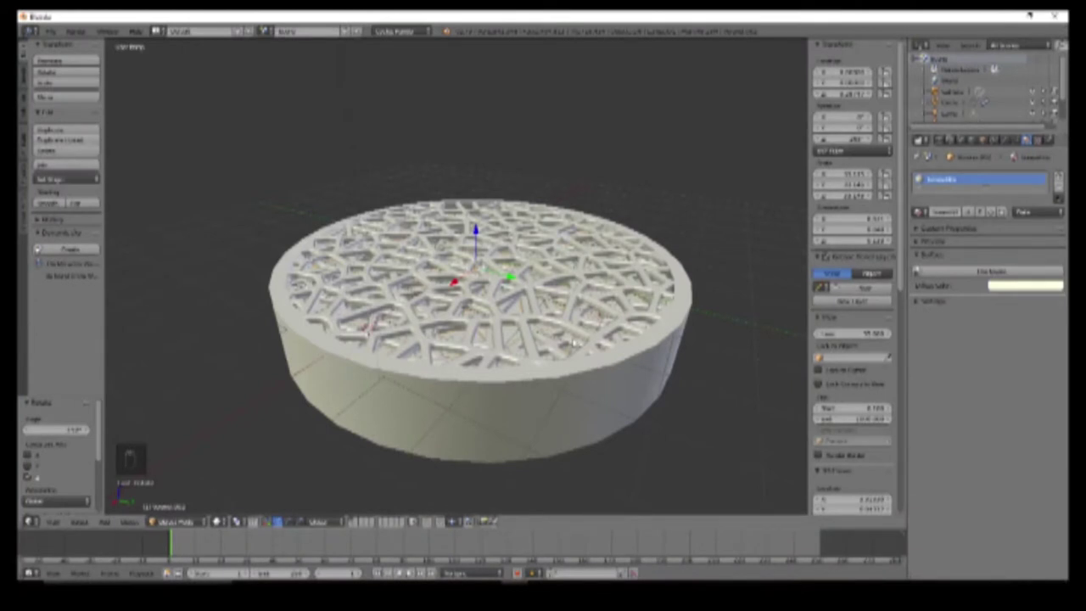
# Step: Add a third raised, Z-rotated copy and view the layered lattice from above
pyautogui.hotkey('shift', 'd')
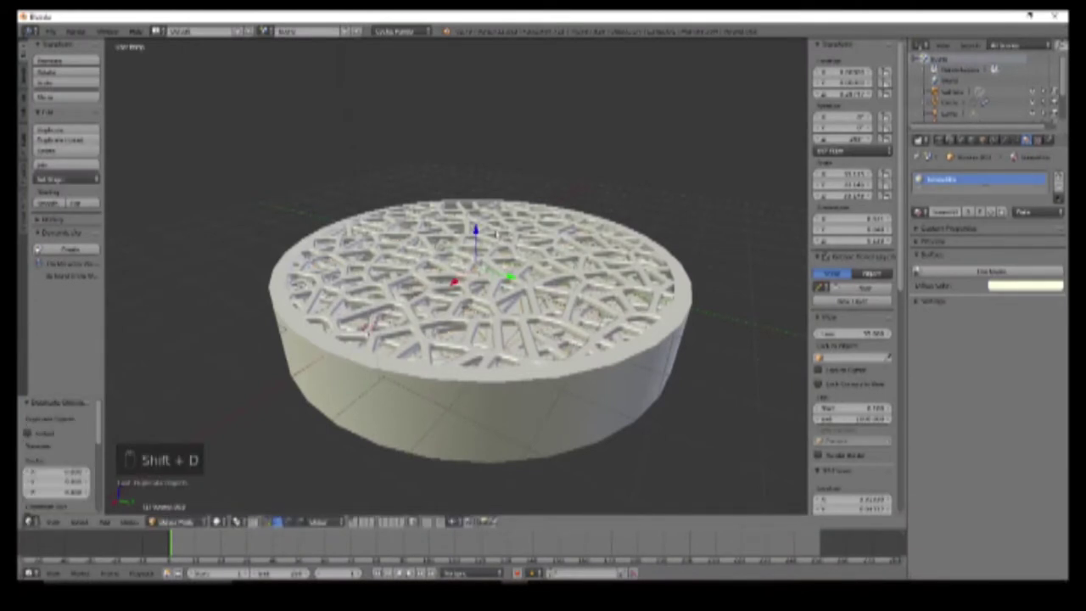
pyautogui.press('z')
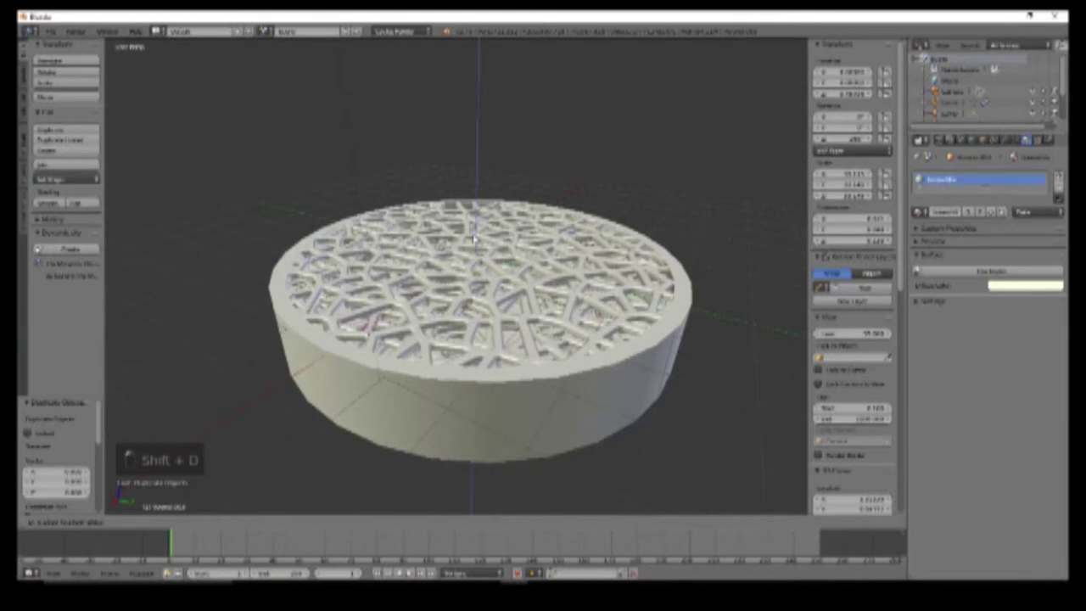
pyautogui.click(489, 258)
pyautogui.press('r')
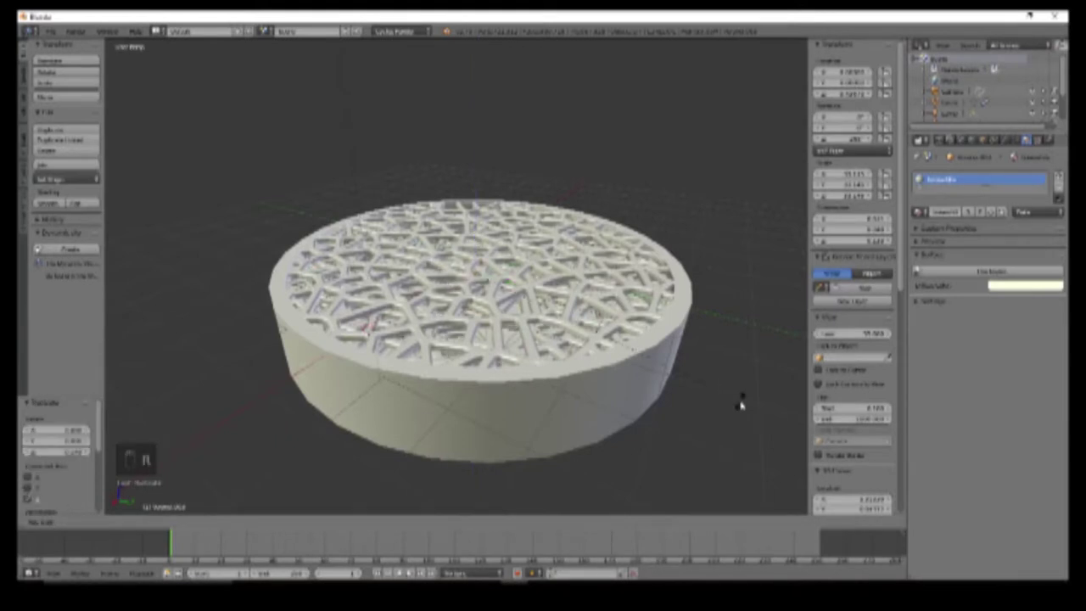
pyautogui.press('z')
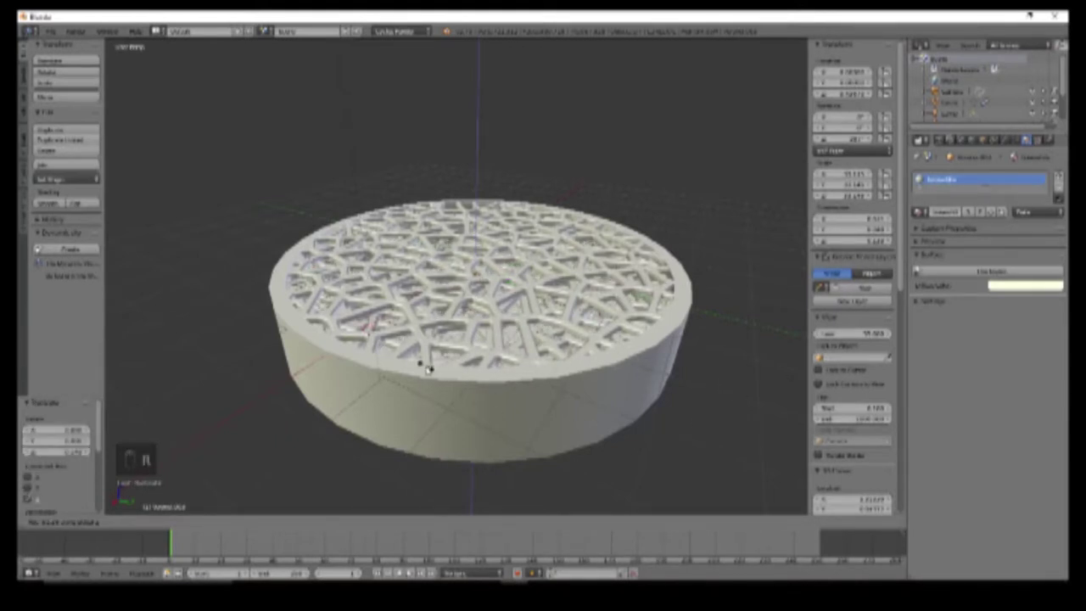
pyautogui.click(206, 302)
pyautogui.moveTo(206, 303); pyautogui.dragTo(211, 380, button='middle')
pyautogui.scroll(-3, 567, 382)
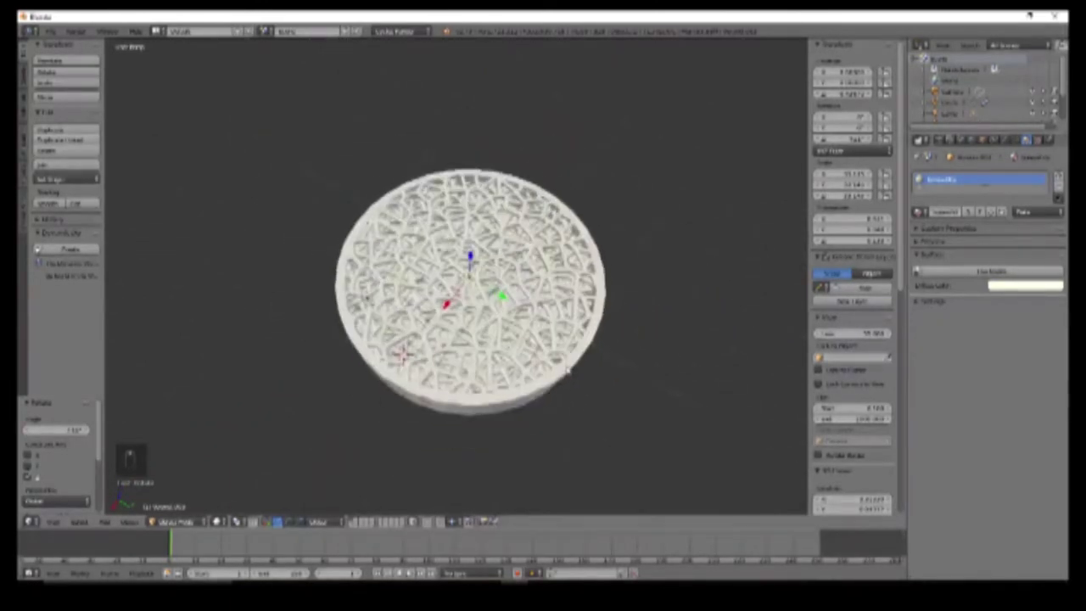
# Step: Orbit to a closer overhead view of the disc and align the camera to it
pyautogui.scroll(3, 572, 383)
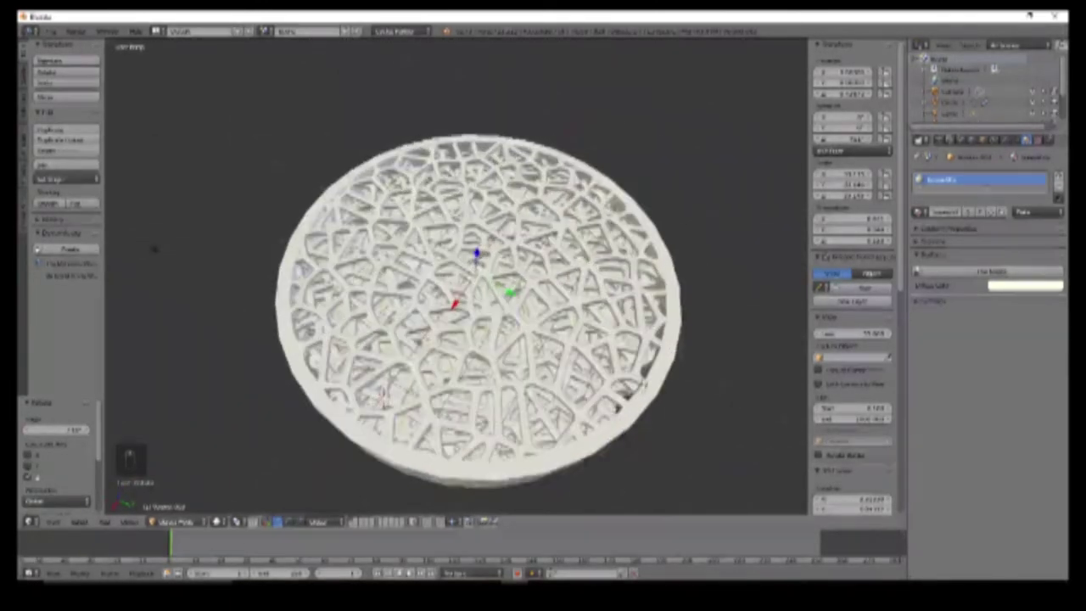
pyautogui.moveTo(572, 382); pyautogui.dragTo(505, 339, button='middle')
pyautogui.moveTo(495, 411); pyautogui.dragTo(515, 421, button='middle')
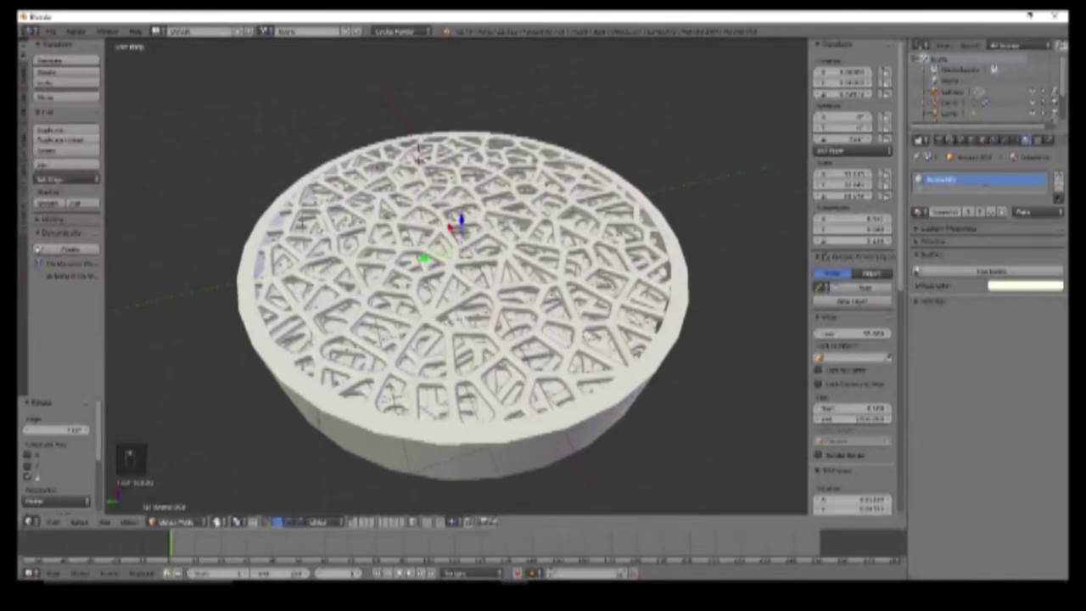
pyautogui.moveTo(463, 288); pyautogui.dragTo(500, 263, button='middle')
pyautogui.scroll(2, 462, 288)
pyautogui.scroll(-1, 463, 289)
pyautogui.scroll(2, 495, 305)
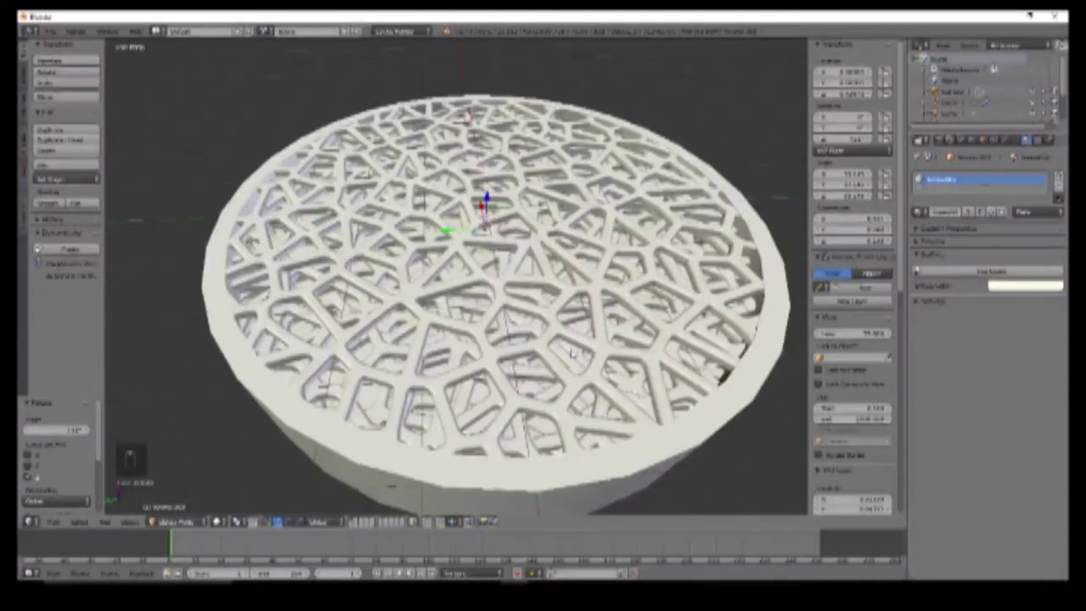
pyautogui.scroll(-1, 495, 305)
pyautogui.scroll(2, 495, 305)
pyautogui.scroll(-1, 495, 304)
pyautogui.press('ctrl+alt+KP_0')
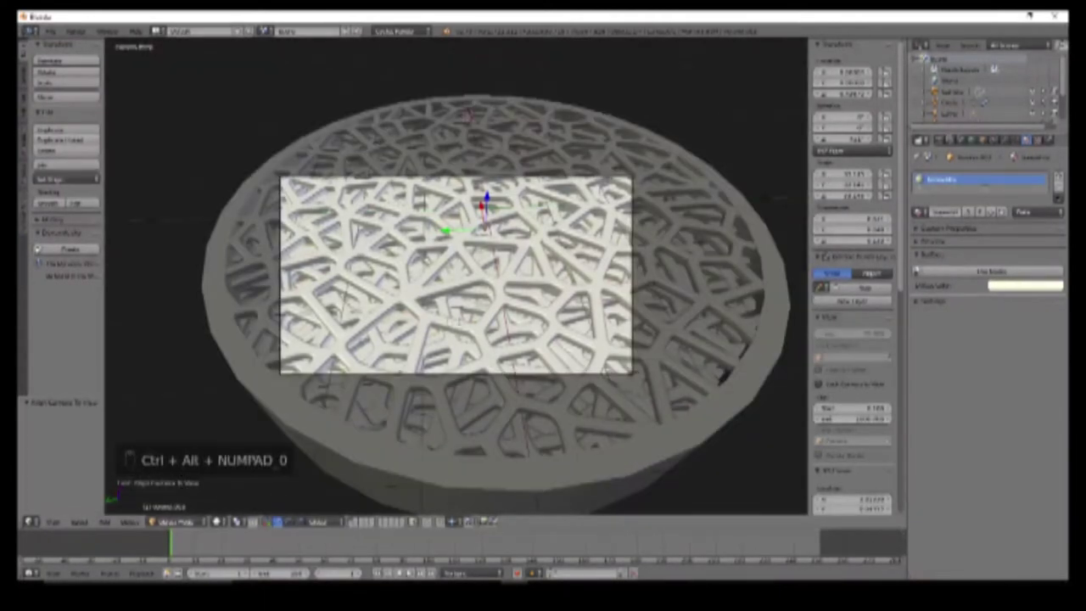
# Step: Fine-tune the viewpoint and re-align the camera to it twice
pyautogui.moveTo(545, 368); pyautogui.dragTo(531, 346, button='middle')
pyautogui.scroll(-3, 518, 325)
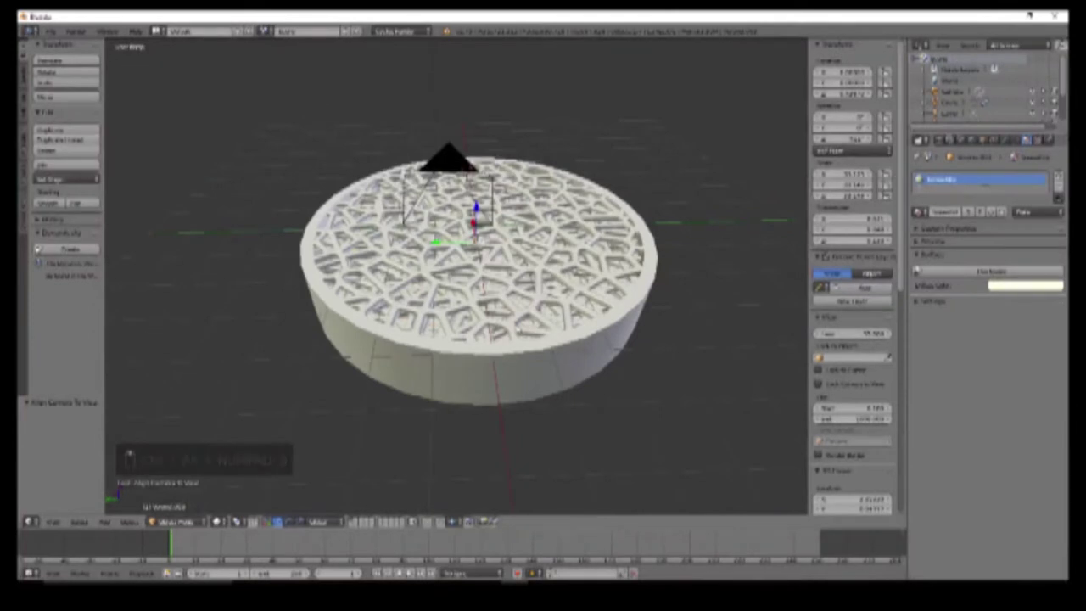
pyautogui.press('ctrl+alt+KP_0')
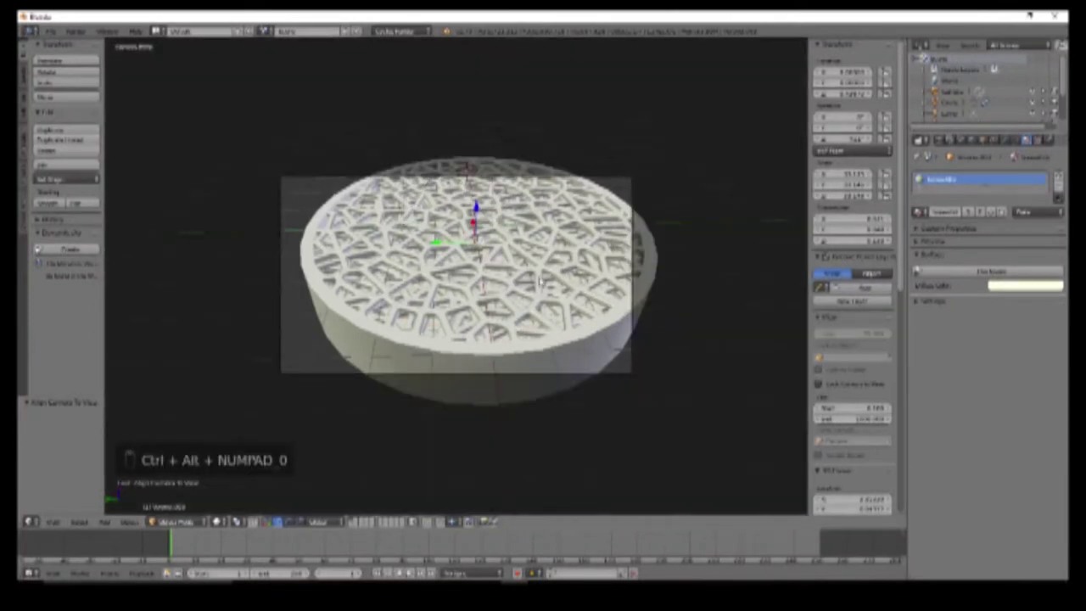
pyautogui.moveTo(509, 292)
pyautogui.mouseDown(button='middle')
pyautogui.moveTo(501, 305)
pyautogui.moveTo(507, 291)
pyautogui.mouseUp(button='middle')
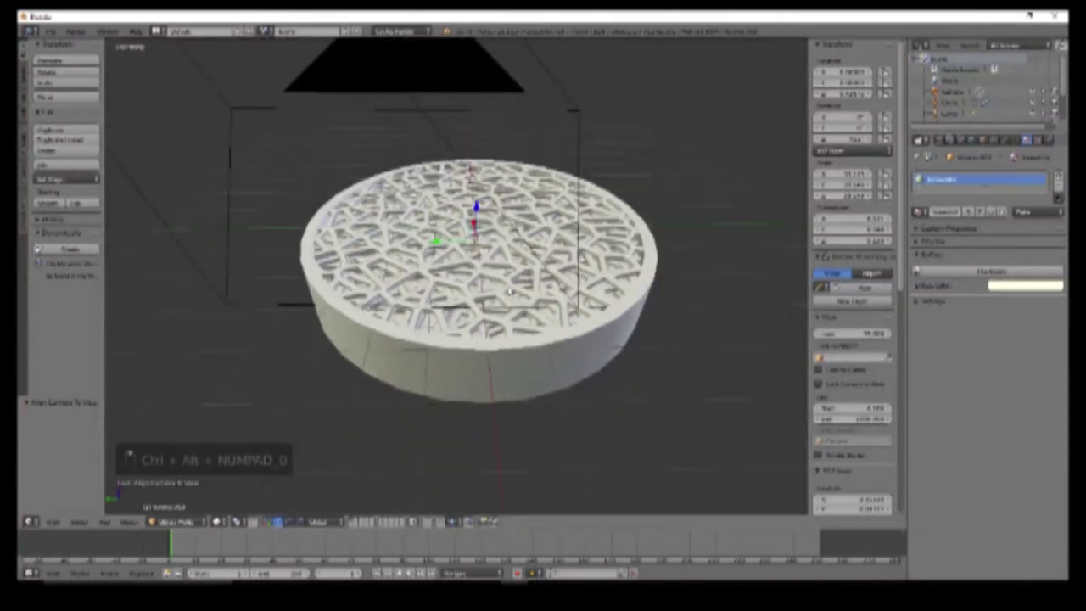
pyautogui.press('ctrl+alt+KP_0')
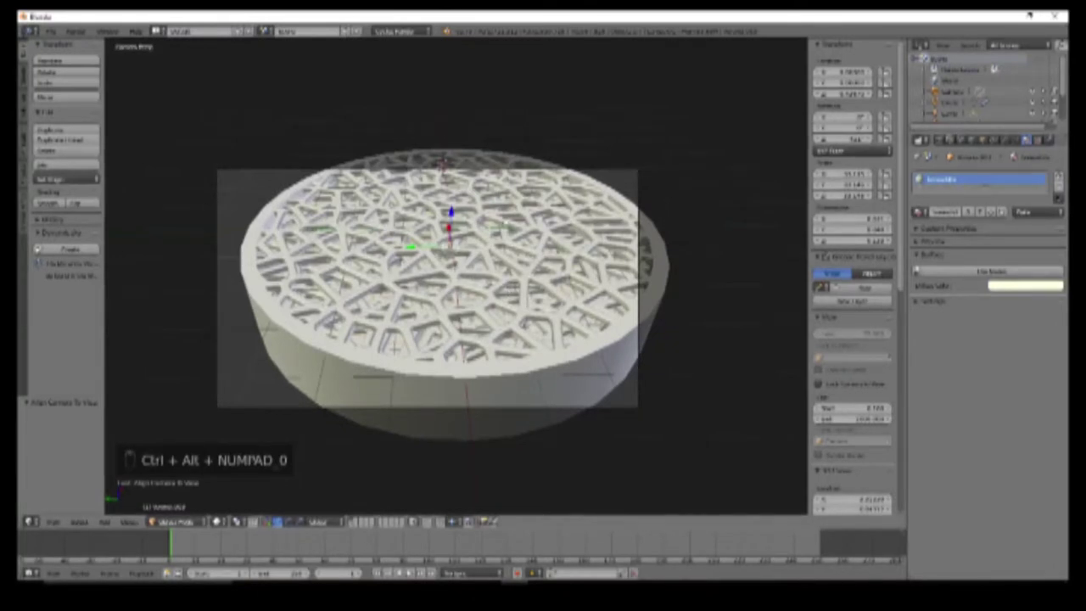
pyautogui.click(222, 520)
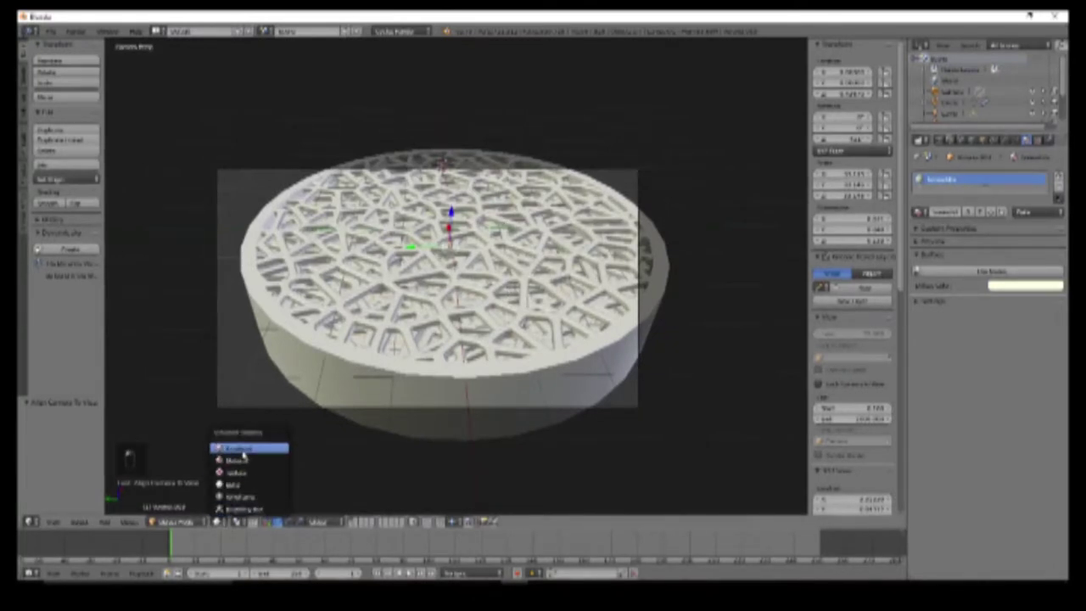
# Step: Switch the viewport to live Rendered shading to preview the lattice dish through the camera
pyautogui.press('Return')
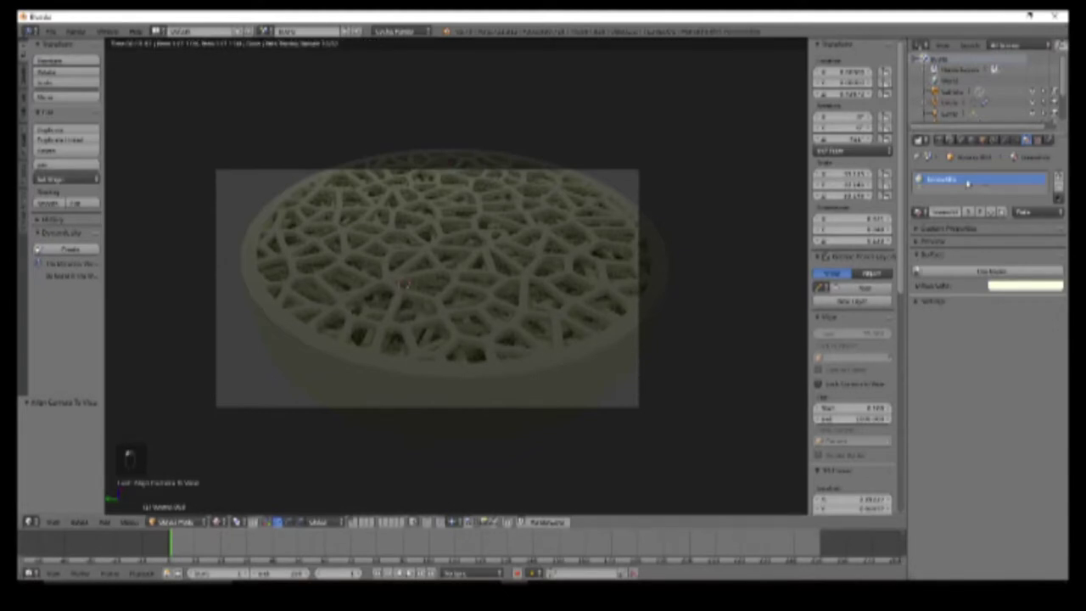
# Step: Enable nodes on the disc's material, set Surface to Principled BSDF, and edit its base colour
pyautogui.click(1006, 271)
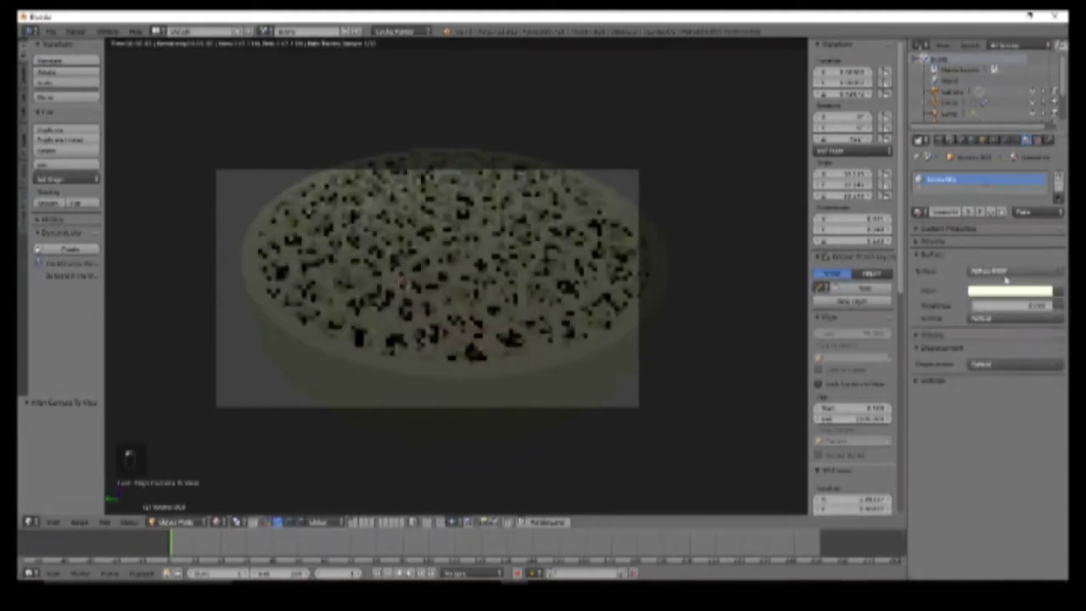
pyautogui.click(1000, 270)
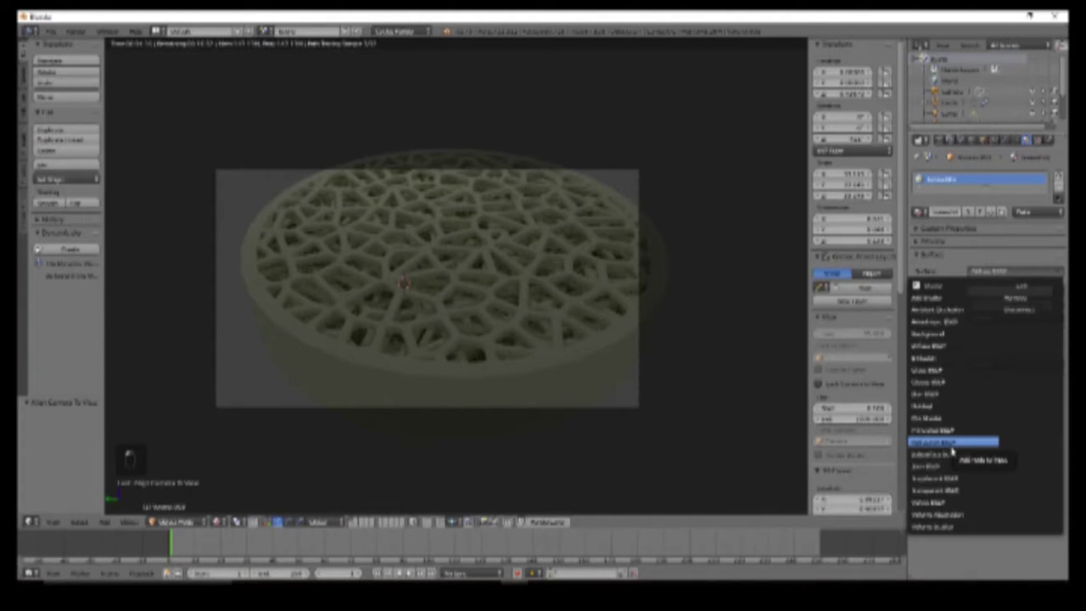
pyautogui.click(951, 443)
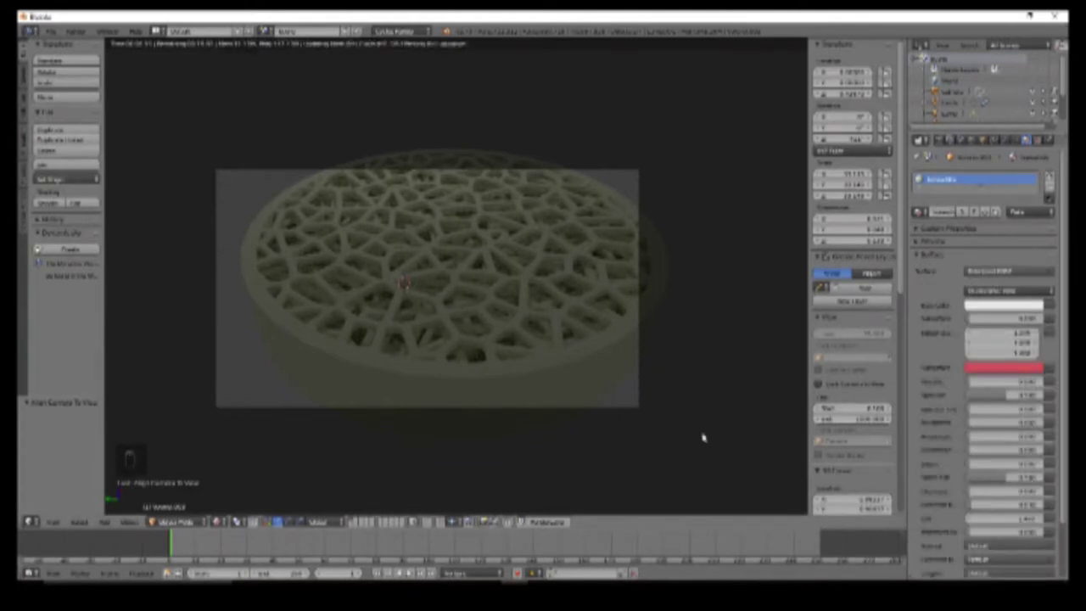
pyautogui.click(1005, 304)
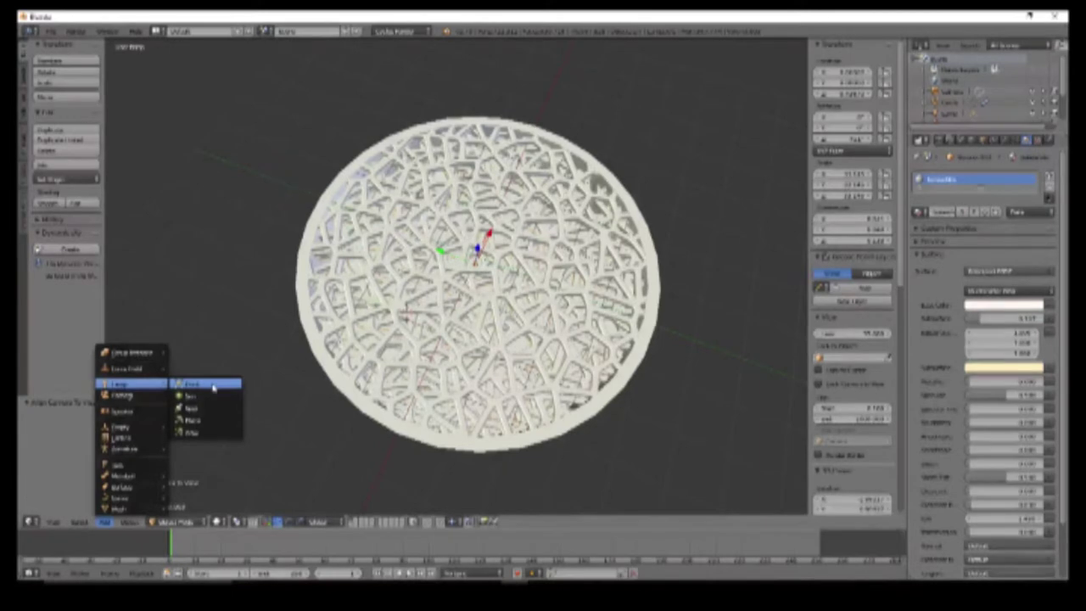
# Step: Add a point lamp and move it vertically along Z at the disc
pyautogui.click(212, 387)
pyautogui.moveTo(526, 386); pyautogui.dragTo(468, 314, button='middle')
pyautogui.press('g')
pyautogui.press('z')
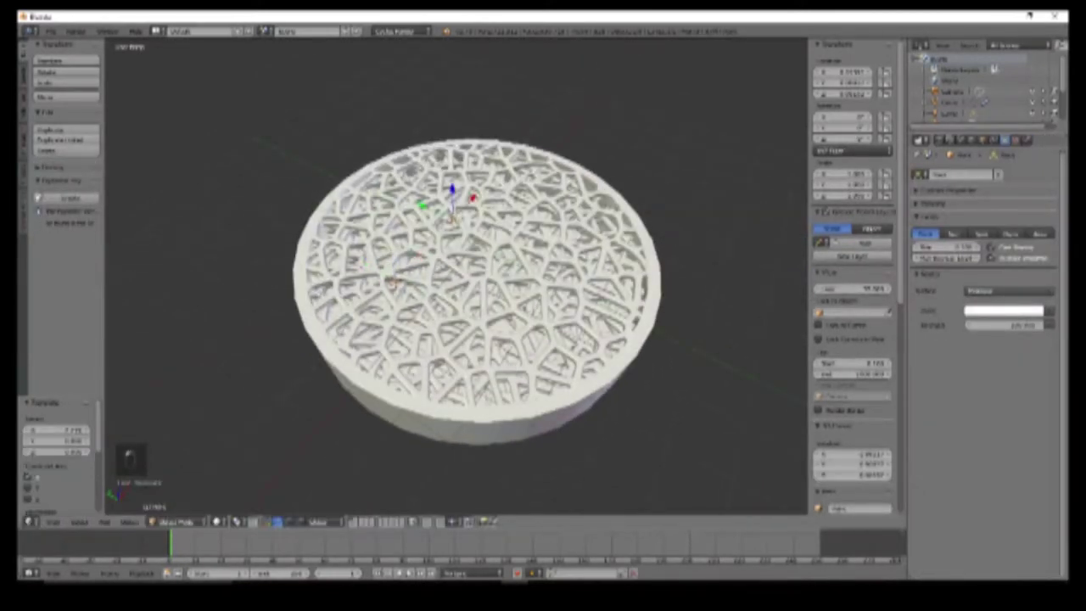
pyautogui.press('Return')
# Step: Orbit around the disc from side-on and oblique angles to check the lamp's placement
pyautogui.moveTo(467, 314); pyautogui.dragTo(469, 339, button='middle')
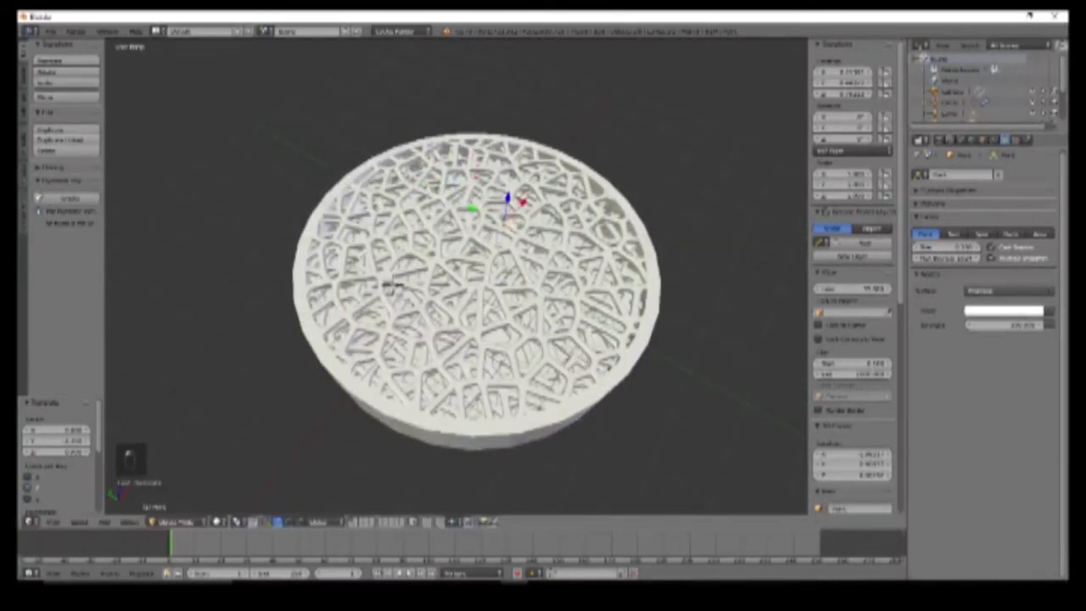
pyautogui.moveTo(543, 255); pyautogui.dragTo(501, 166, button='middle')
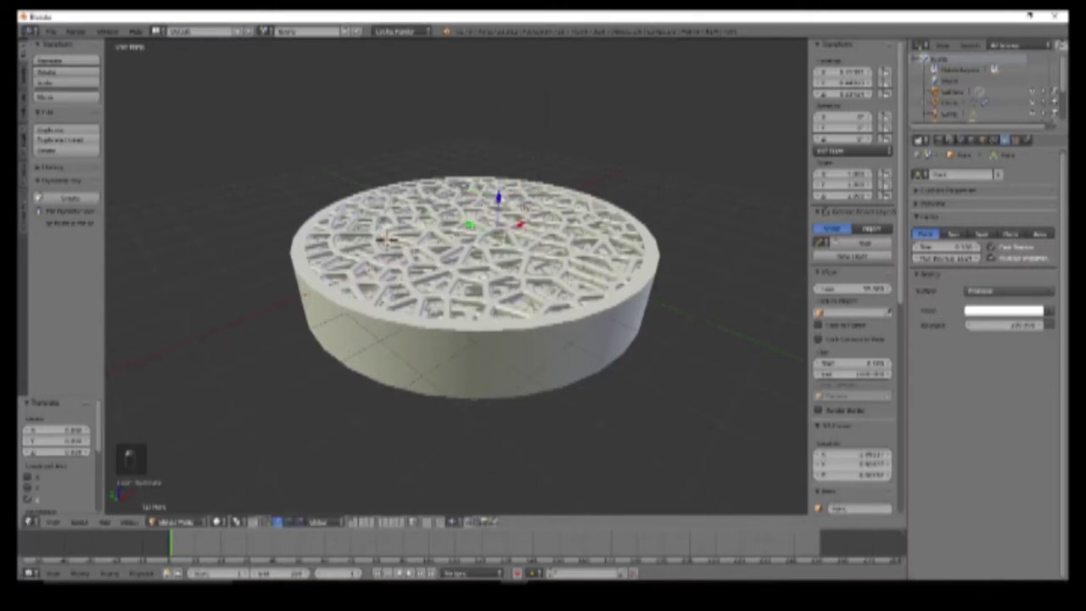
pyautogui.moveTo(548, 350); pyautogui.dragTo(523, 391, button='middle')
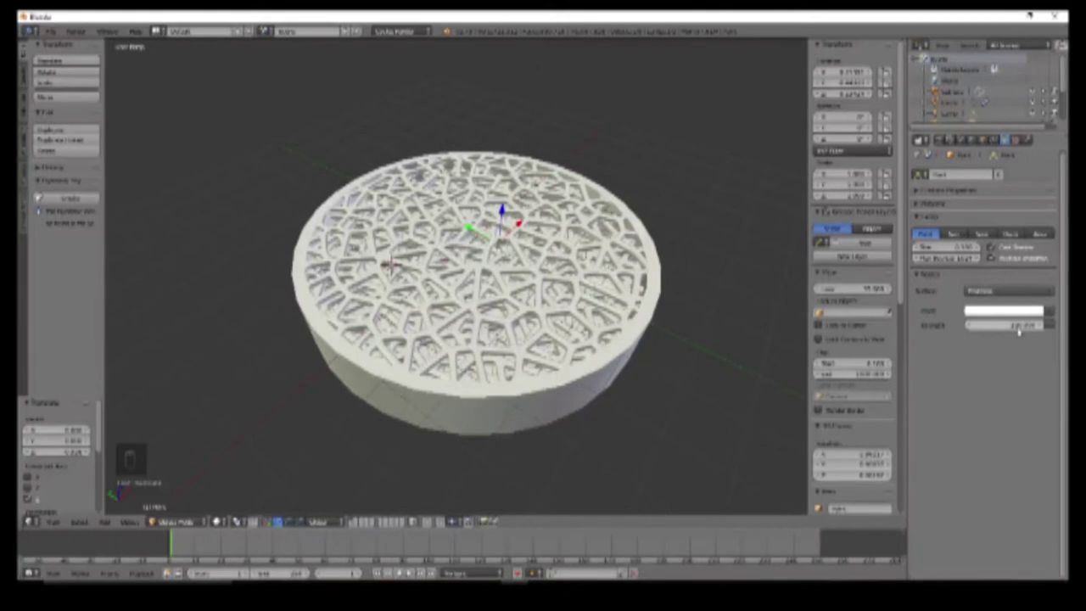
pyautogui.moveTo(503, 322); pyautogui.dragTo(551, 327, button='middle')
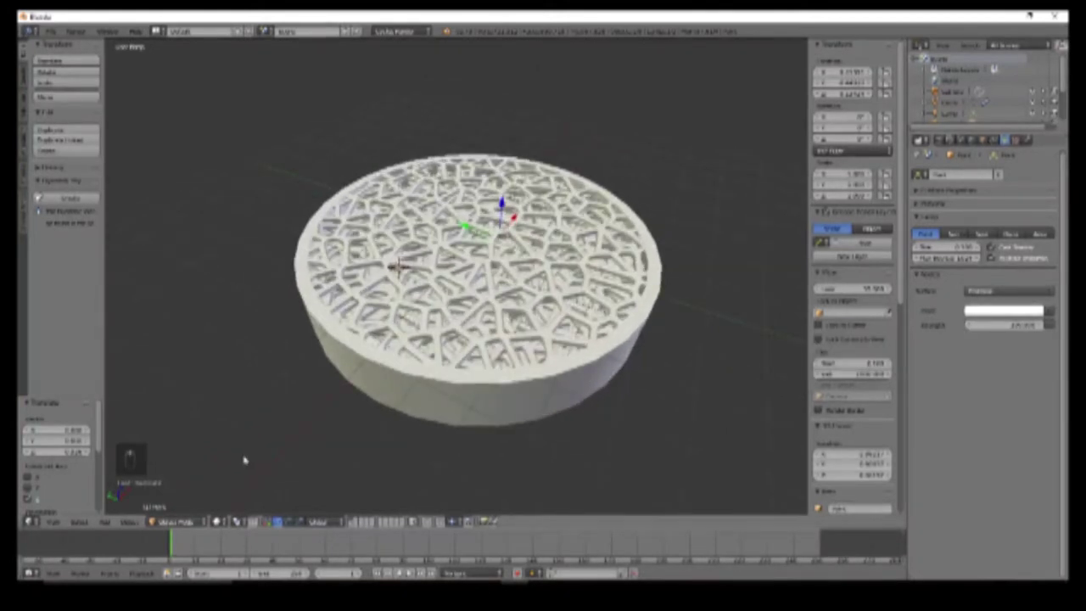
pyautogui.click(217, 521)
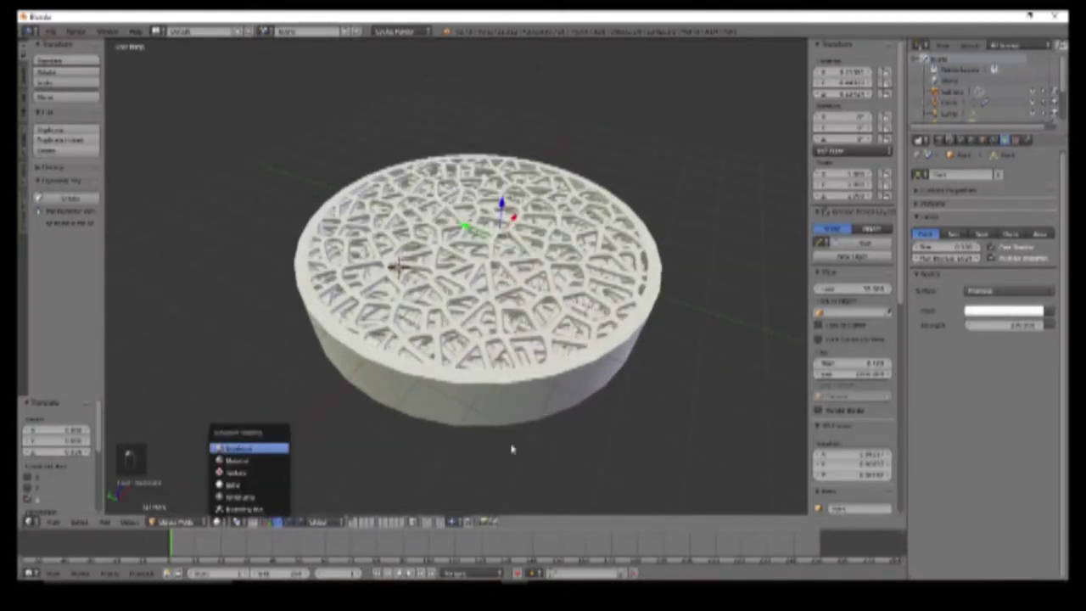
# Step: Preview the lamp-lit dish in Rendered shading, then start a full render of the camera view
pyautogui.press('Return')
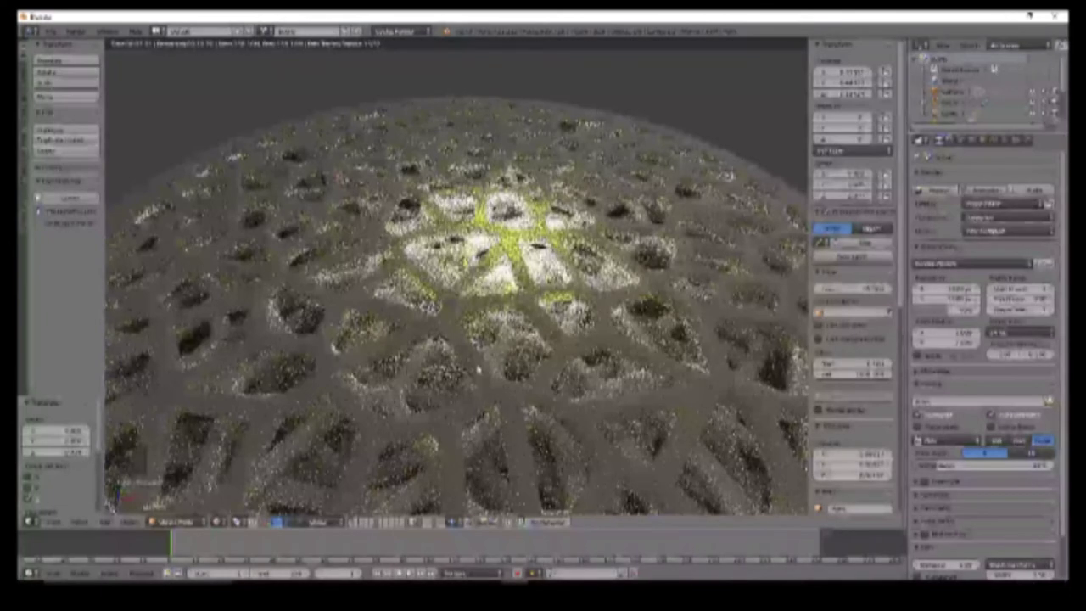
pyautogui.scroll(-3, 477, 369)
pyautogui.moveTo(478, 369); pyautogui.dragTo(438, 367, button='middle')
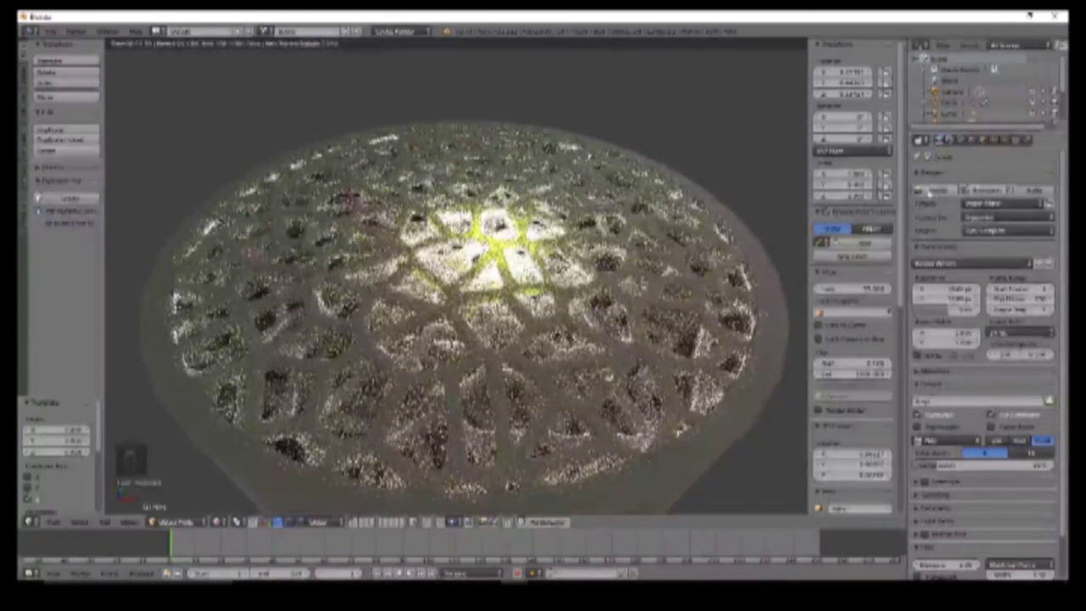
pyautogui.click(928, 194)
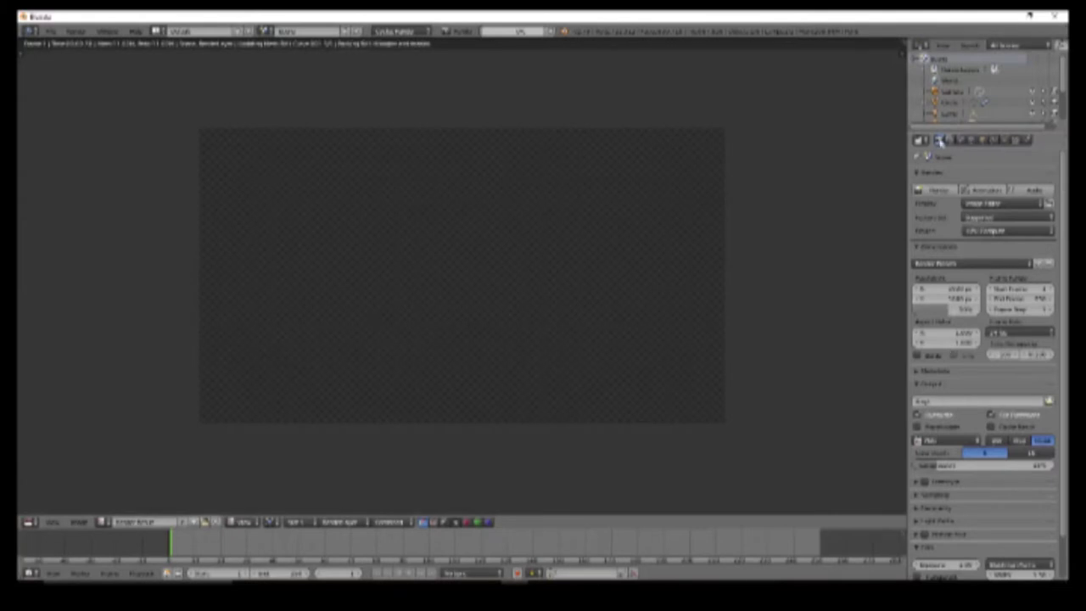
# Step: Set the render output file format to JPEG
pyautogui.scroll(-2, 956, 229)
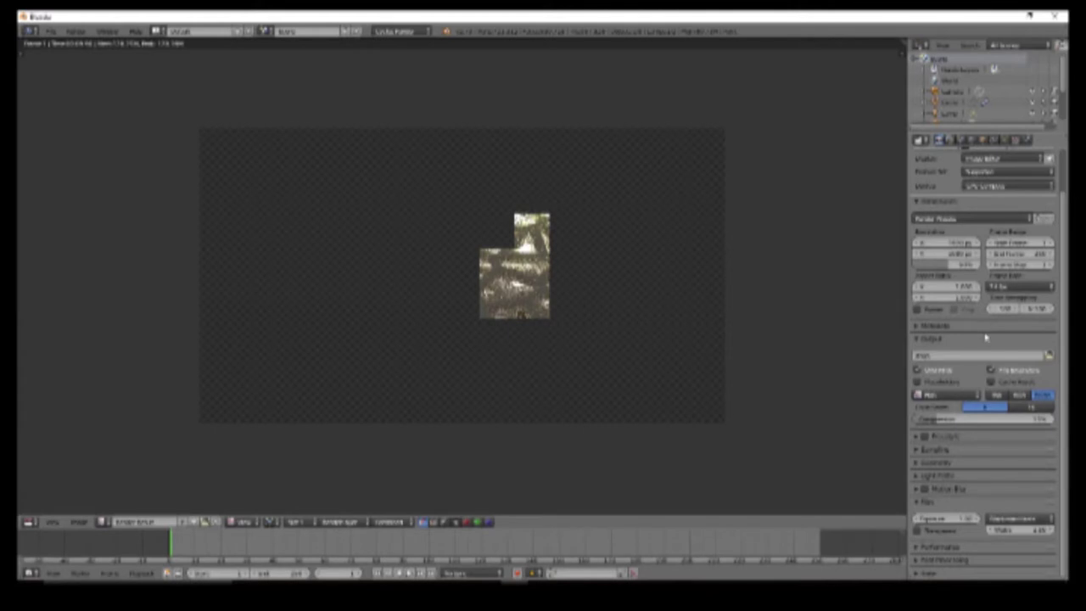
pyautogui.click(966, 396)
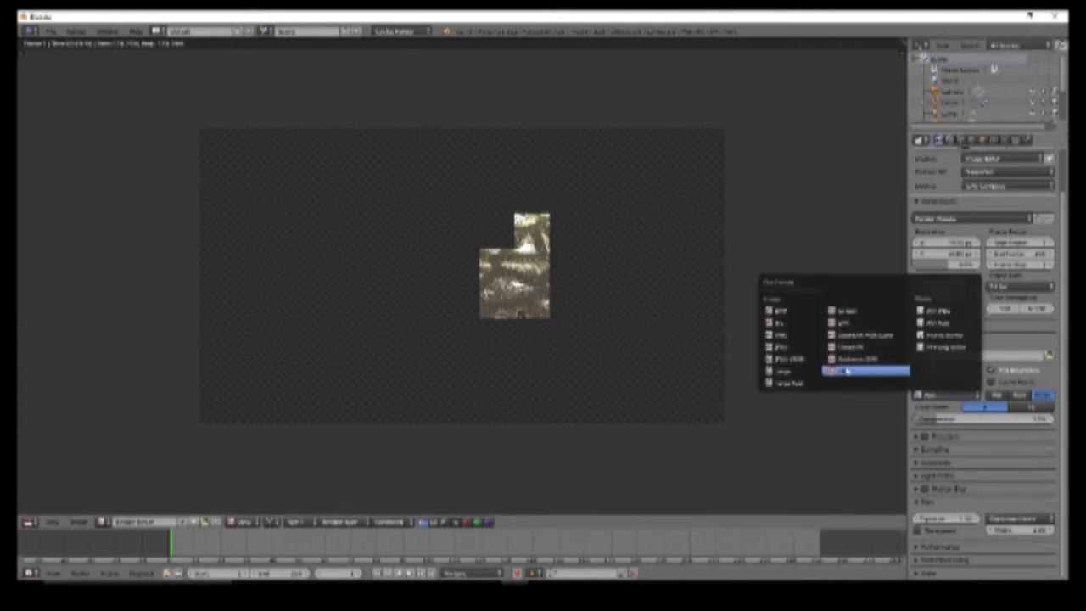
pyautogui.click(807, 350)
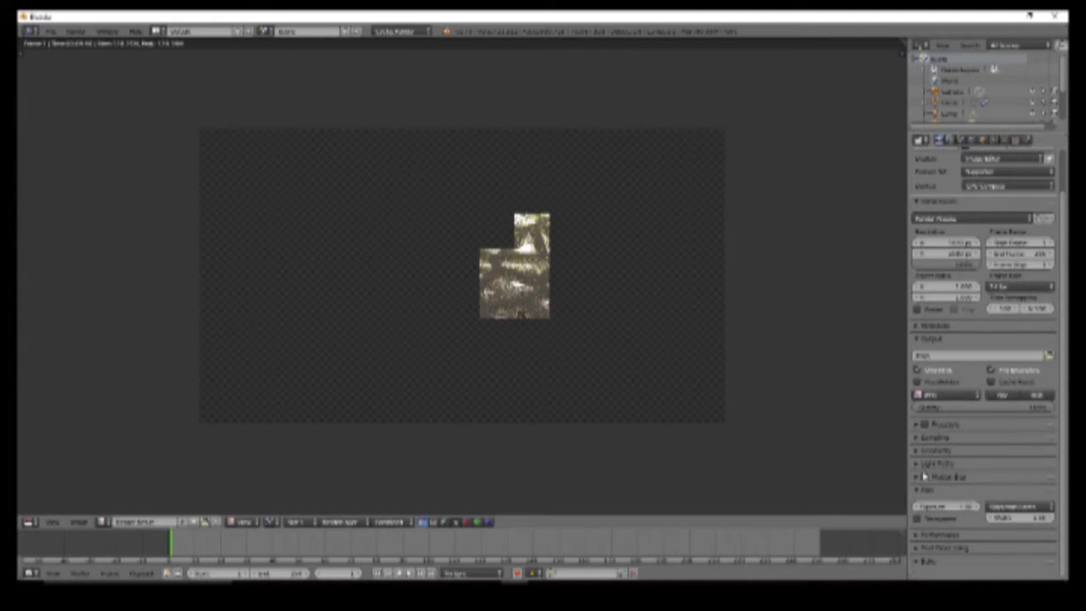
# Step: Expand the Sampling panel and apply a sampling preset to the render
pyautogui.click(916, 438)
pyautogui.click(931, 467)
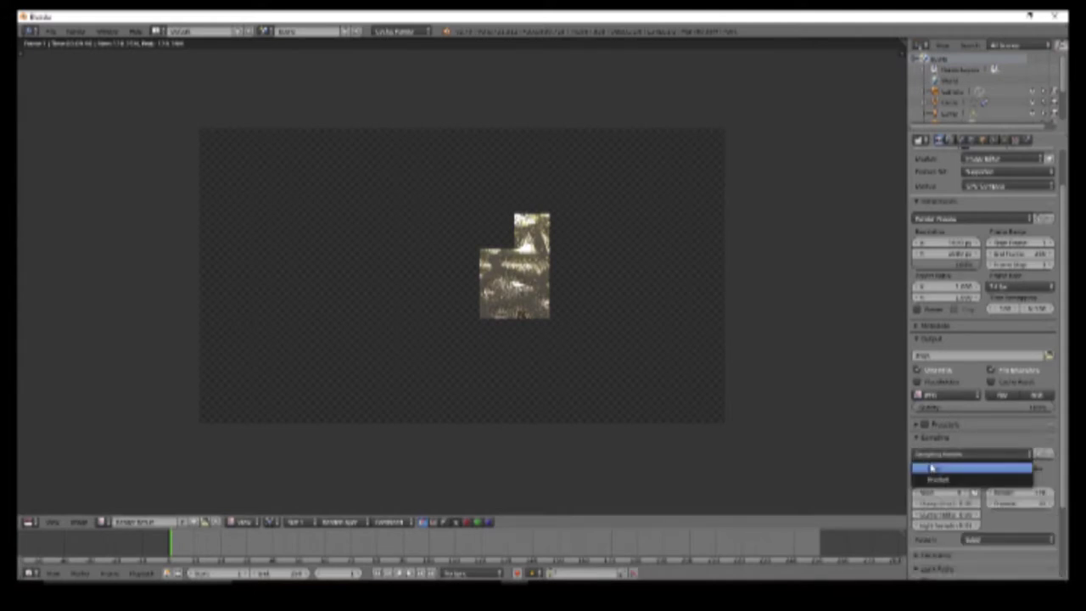
pyautogui.click(932, 467)
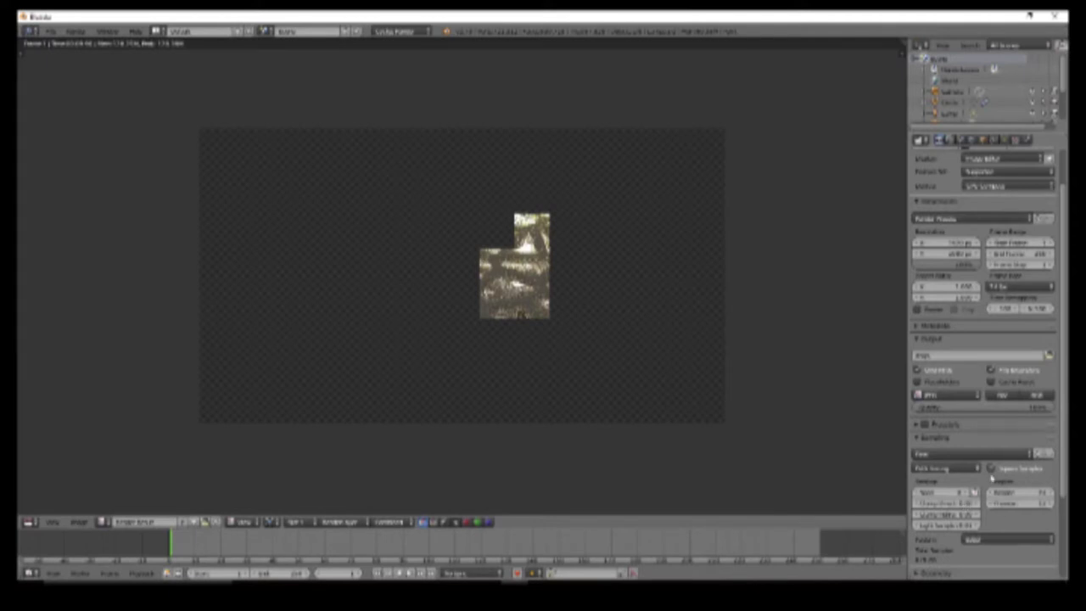
pyautogui.scroll(-2, 992, 476)
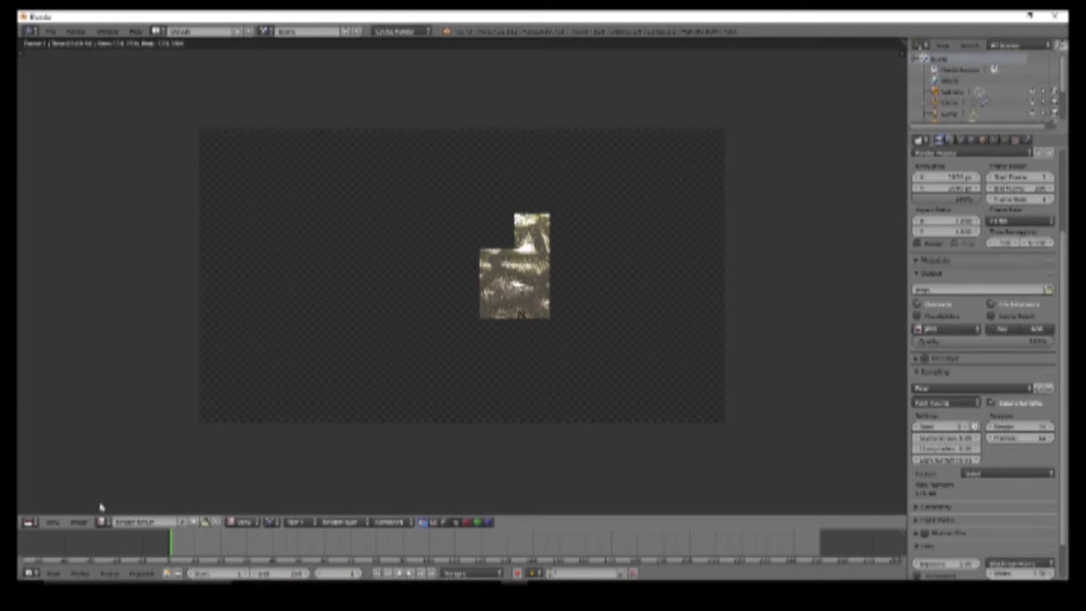
pyautogui.click(30, 523)
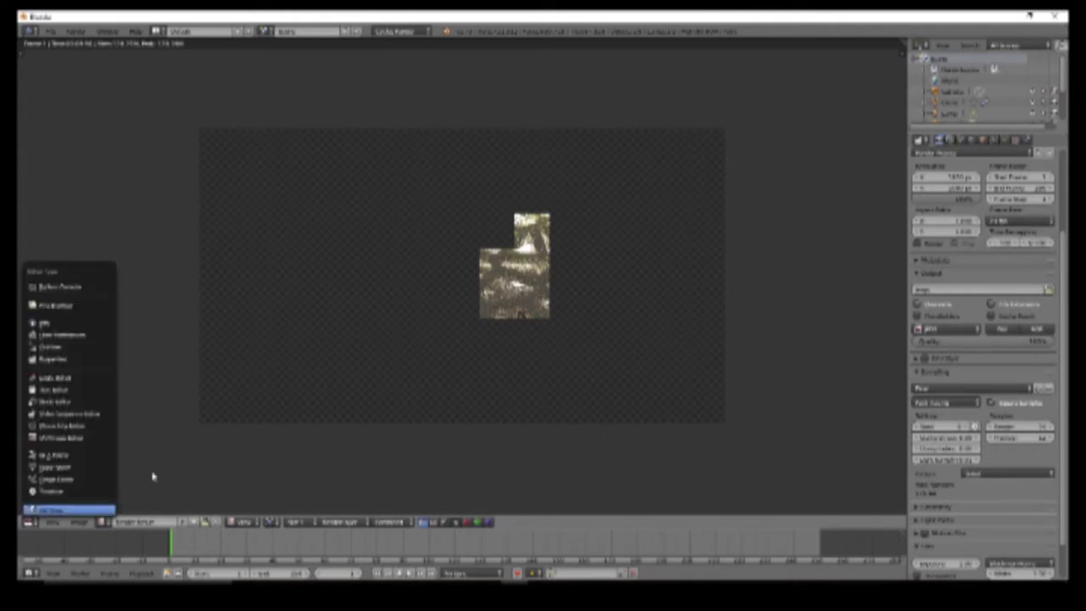
# Step: Switch the area back to the 3D View, frame the disc, and set Solid shading
pyautogui.press('Return')
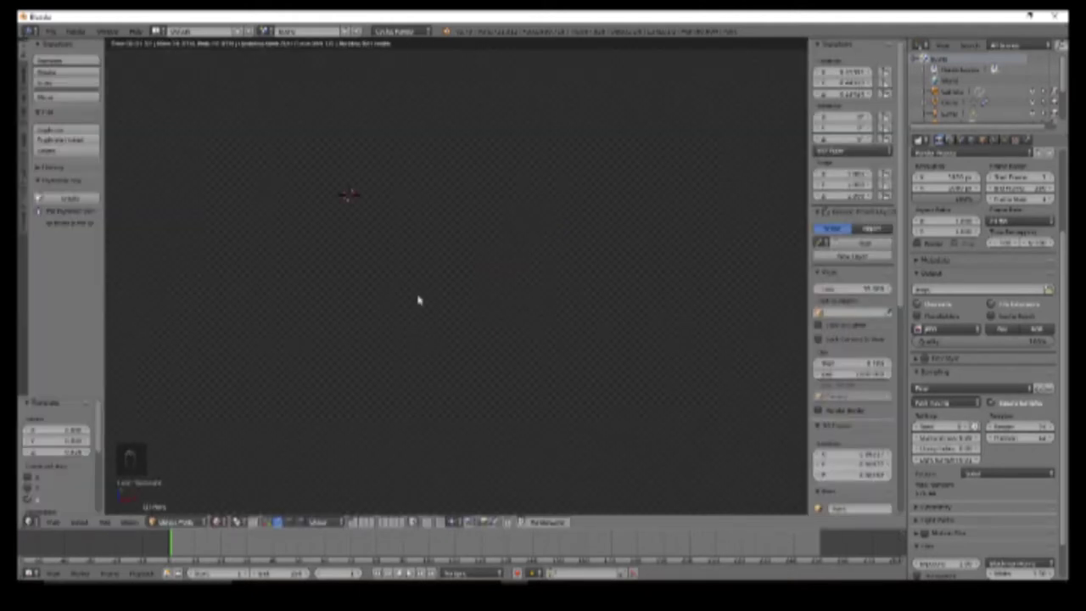
pyautogui.press('KP_Decimal')
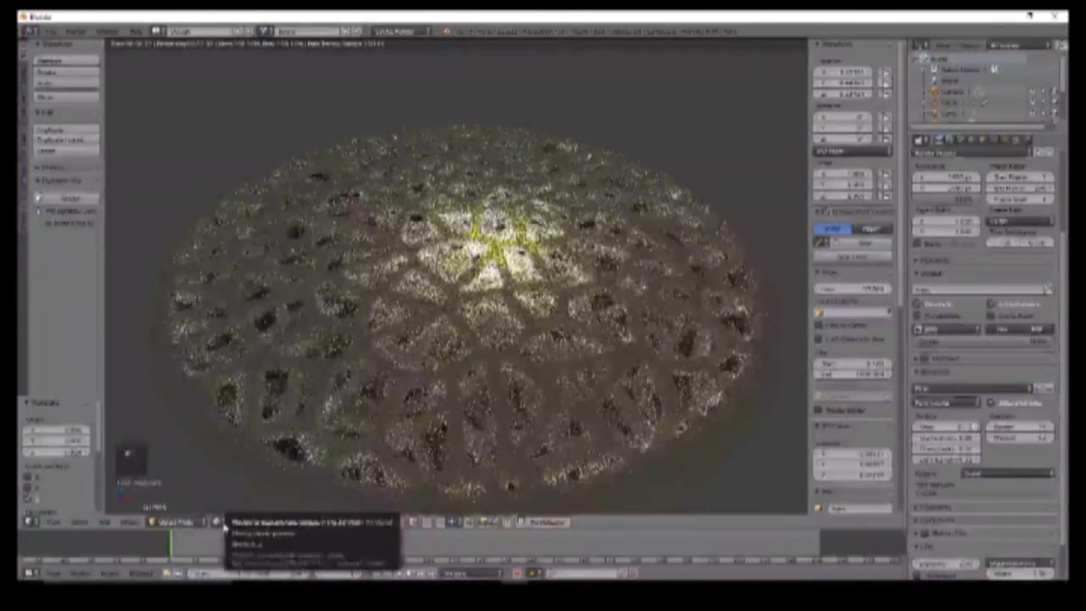
pyautogui.click(224, 524)
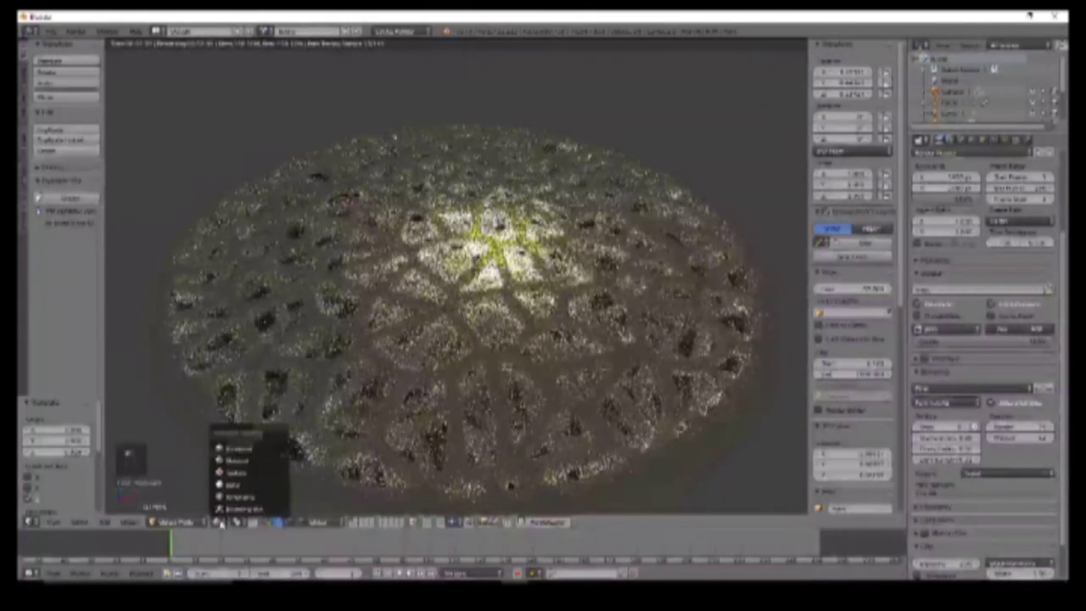
pyautogui.click(254, 464)
pyautogui.moveTo(373, 414)
pyautogui.mouseDown(button='middle')
pyautogui.moveTo(475, 331)
pyautogui.moveTo(466, 356)
pyautogui.mouseUp(button='middle')
pyautogui.scroll(-5, 465, 357)
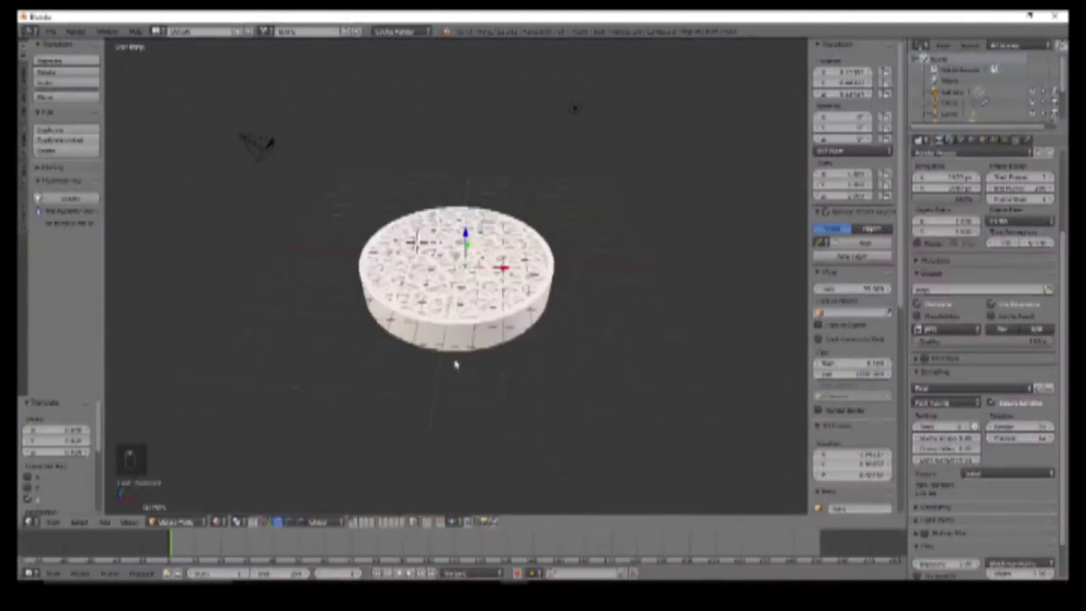
# Step: Add a plane, scale it into a wide floor, and lower it along Z beneath the disc
pyautogui.click(105, 522)
pyautogui.moveTo(118, 510)
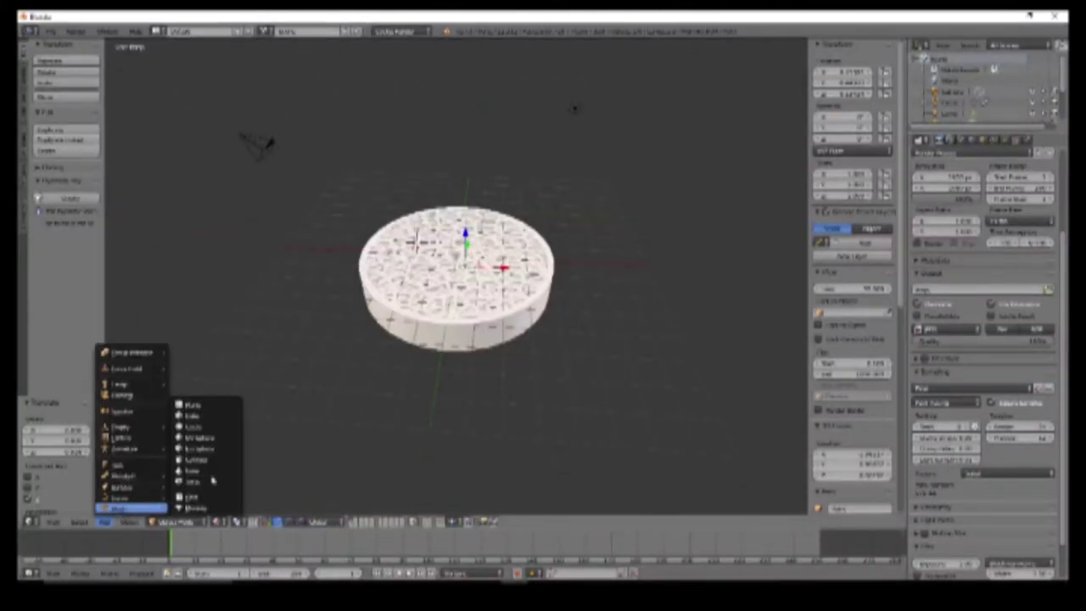
pyautogui.click(205, 404)
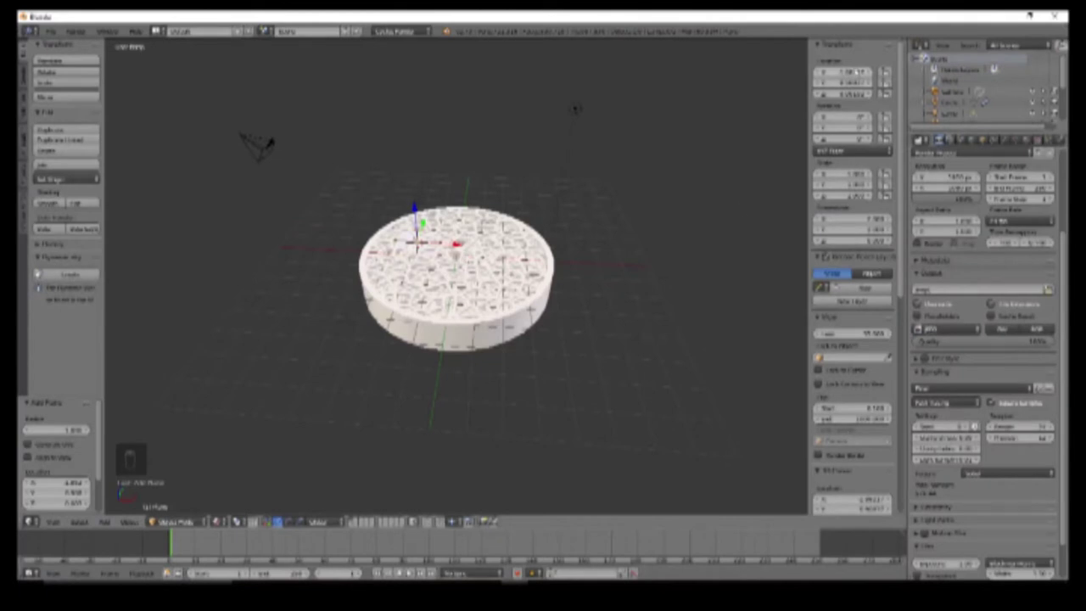
pyautogui.moveTo(853, 72); pyautogui.dragTo(857, 77)
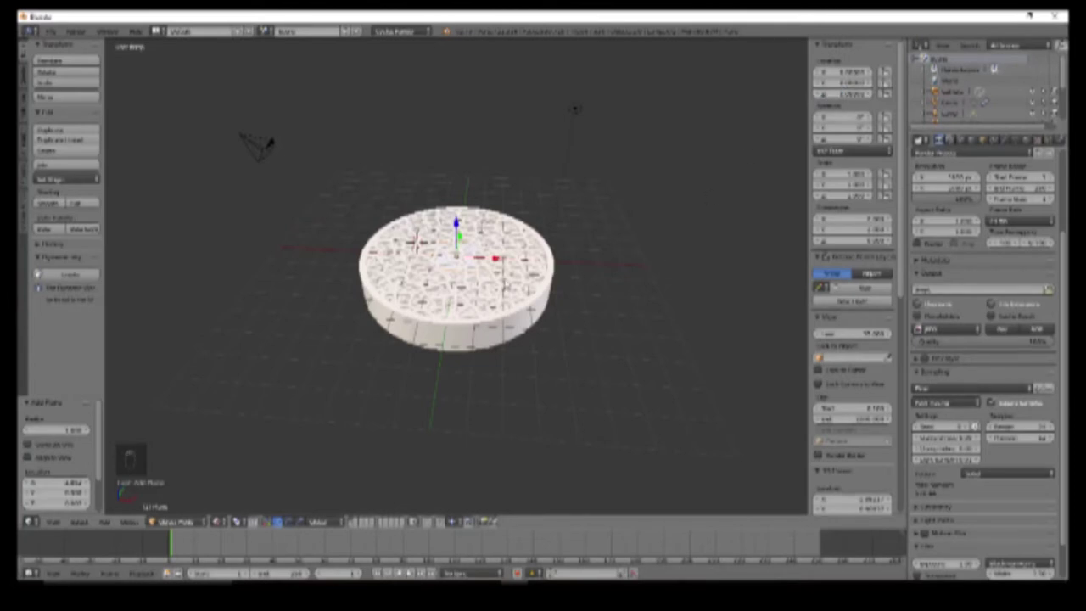
pyautogui.press('s')
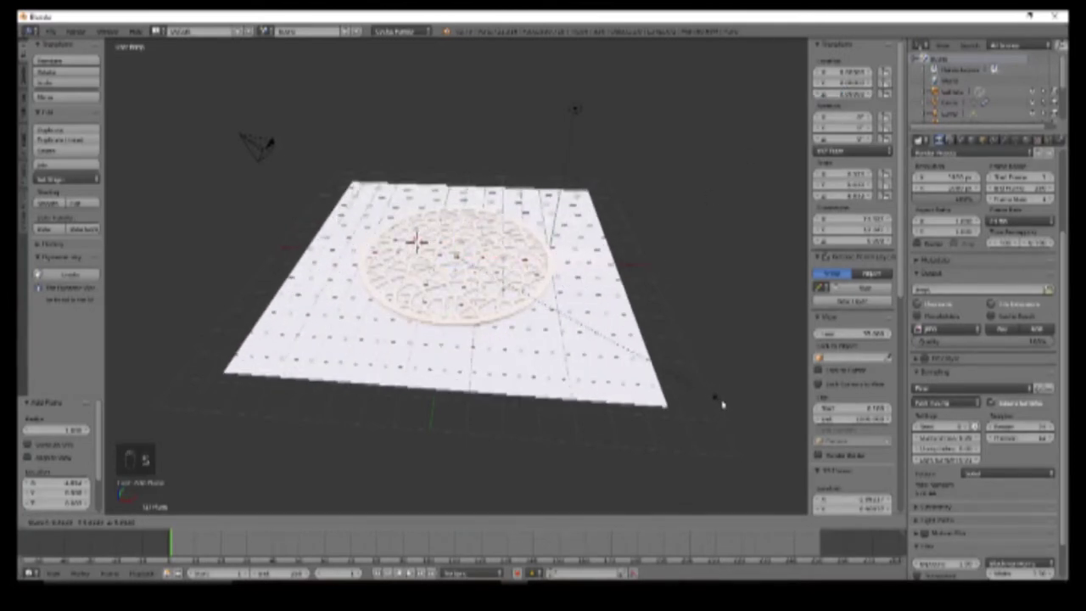
pyautogui.click(756, 422)
pyautogui.moveTo(754, 421); pyautogui.dragTo(453, 193, button='middle')
pyautogui.press('g')
pyautogui.press('z')
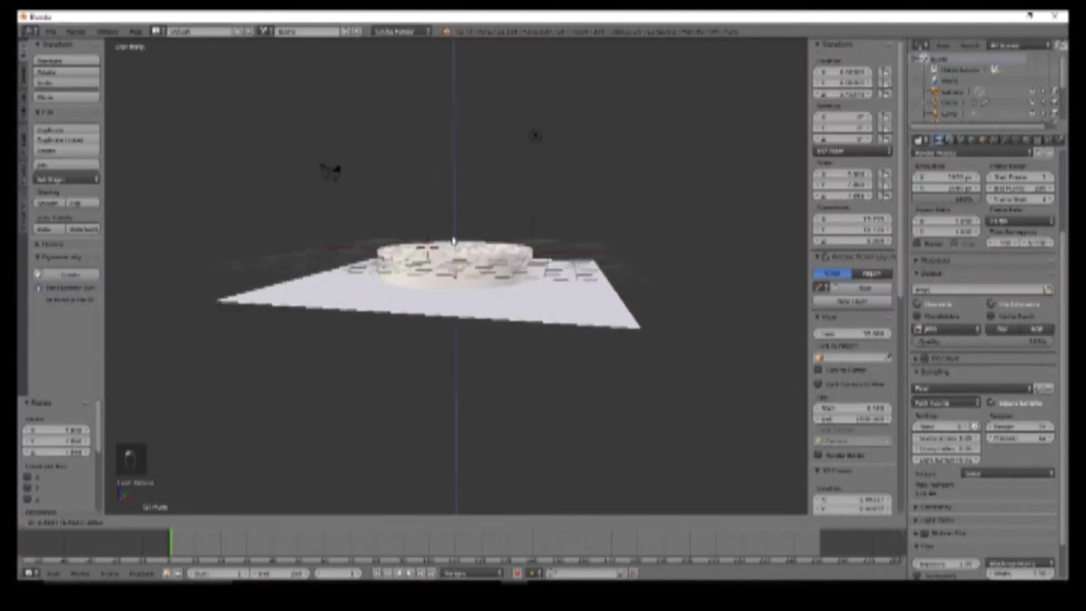
pyautogui.click(453, 238)
pyautogui.moveTo(453, 238); pyautogui.dragTo(457, 339, button='middle')
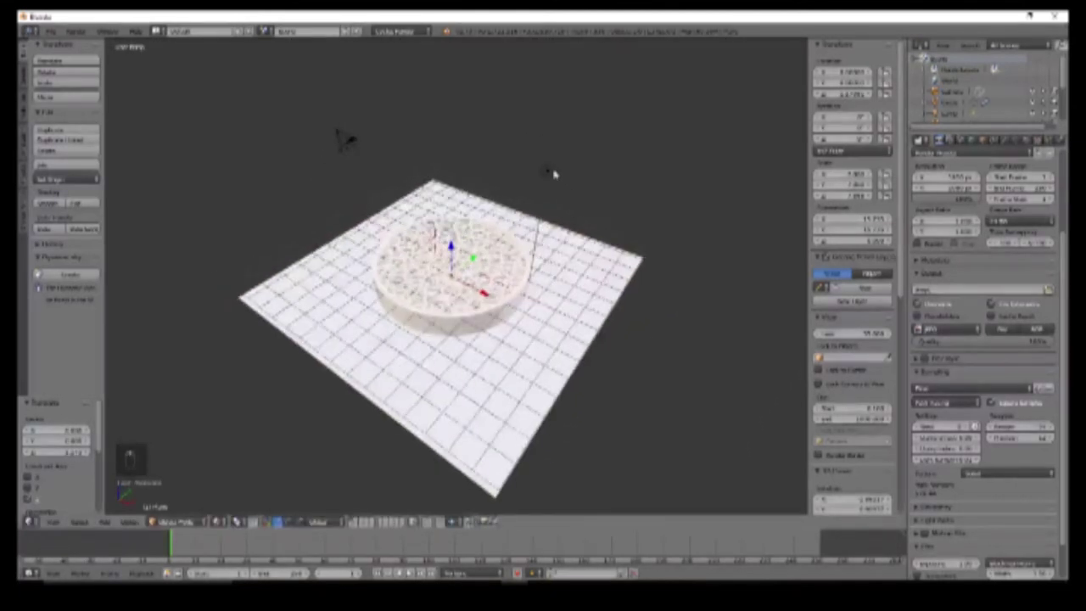
# Step: Select the lamp and change its type to Sun
pyautogui.rightClick(549, 171)
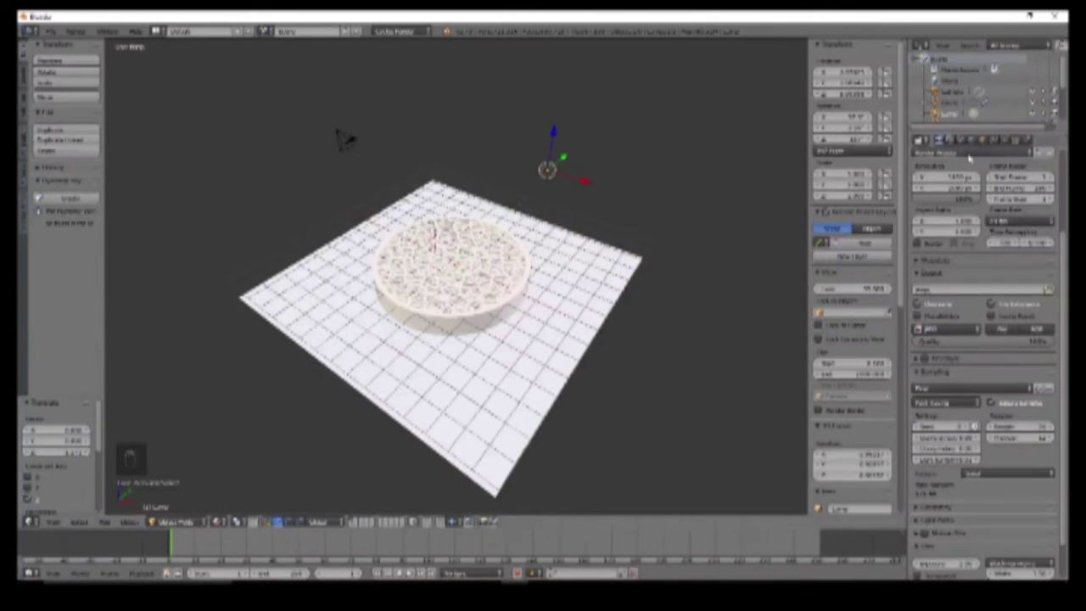
pyautogui.click(1006, 141)
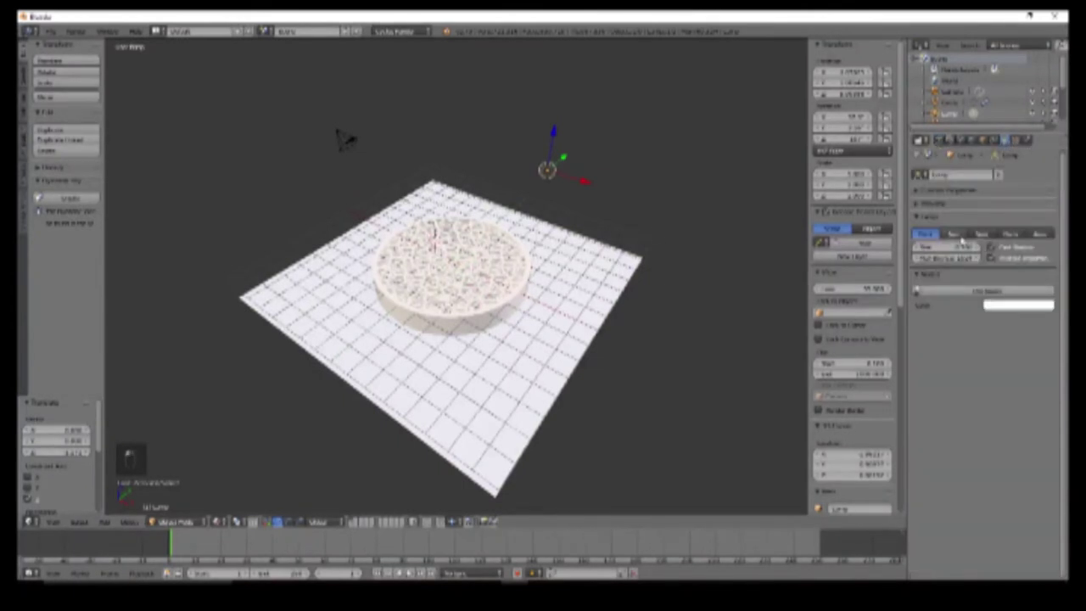
pyautogui.click(961, 240)
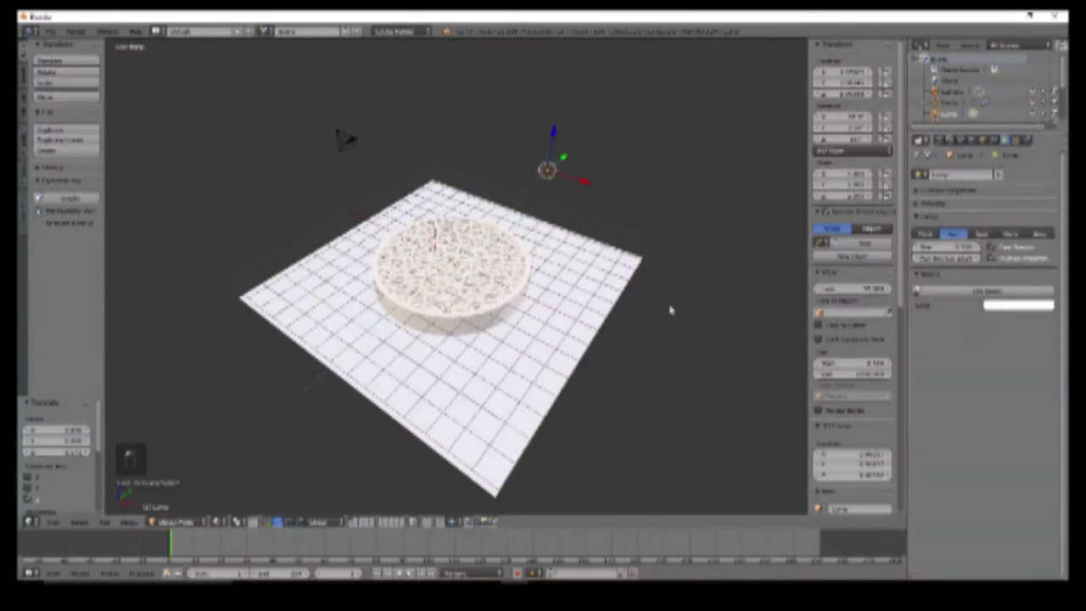
pyautogui.moveTo(670, 310); pyautogui.dragTo(545, 167, button='middle')
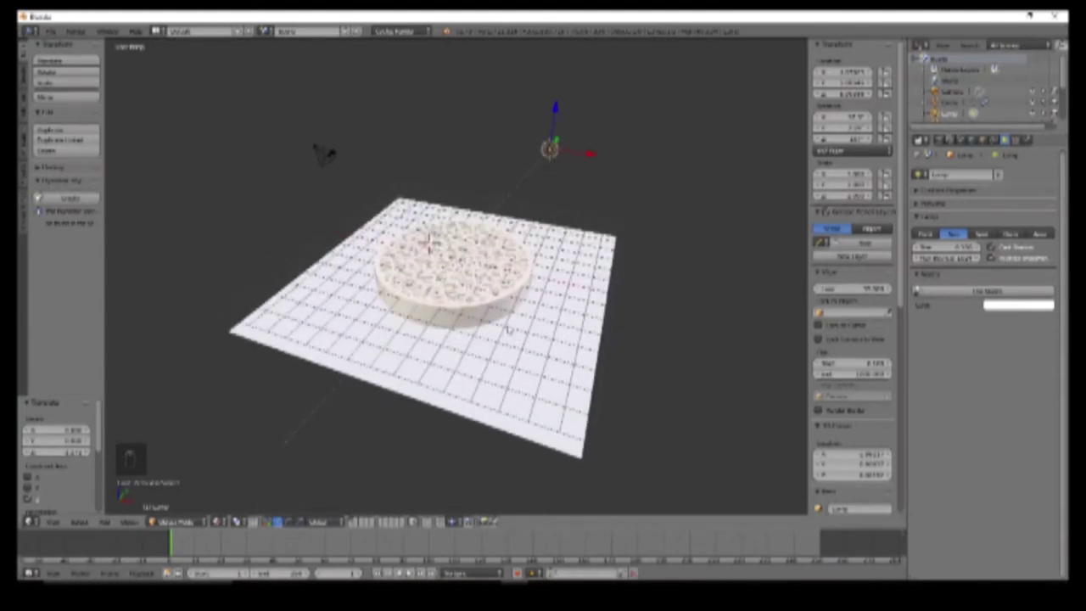
# Step: Align the camera to an overhead view of the disc with Ctrl+Alt+Numpad 0
pyautogui.press('KP_0')
pyautogui.hotkey('shift', 'z')
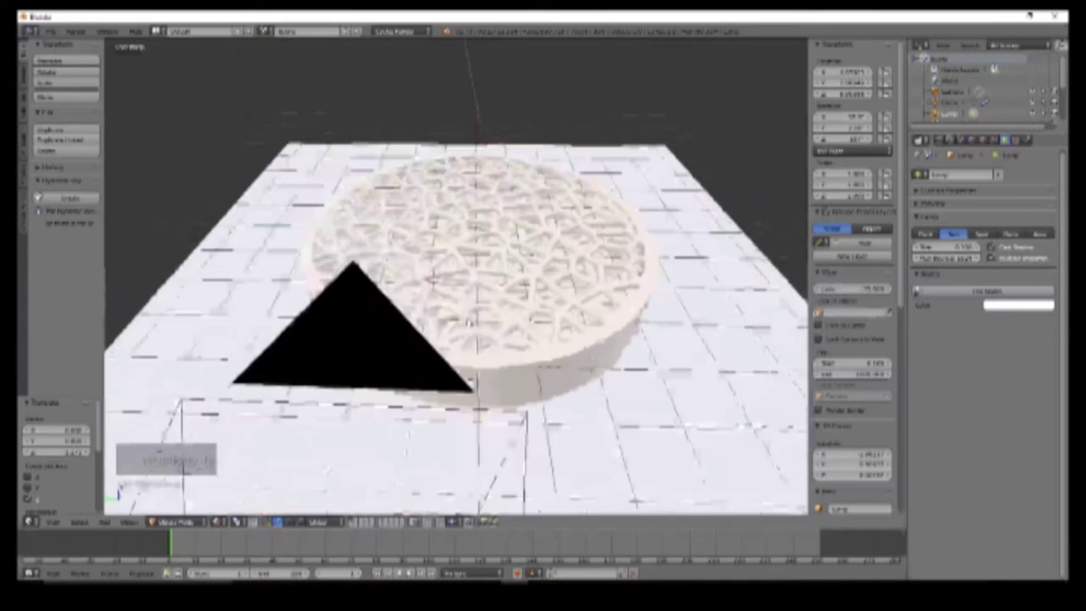
pyautogui.moveTo(468, 323); pyautogui.dragTo(441, 280, button='middle')
pyautogui.scroll(3, 441, 280)
pyautogui.scroll(-1, 413, 316)
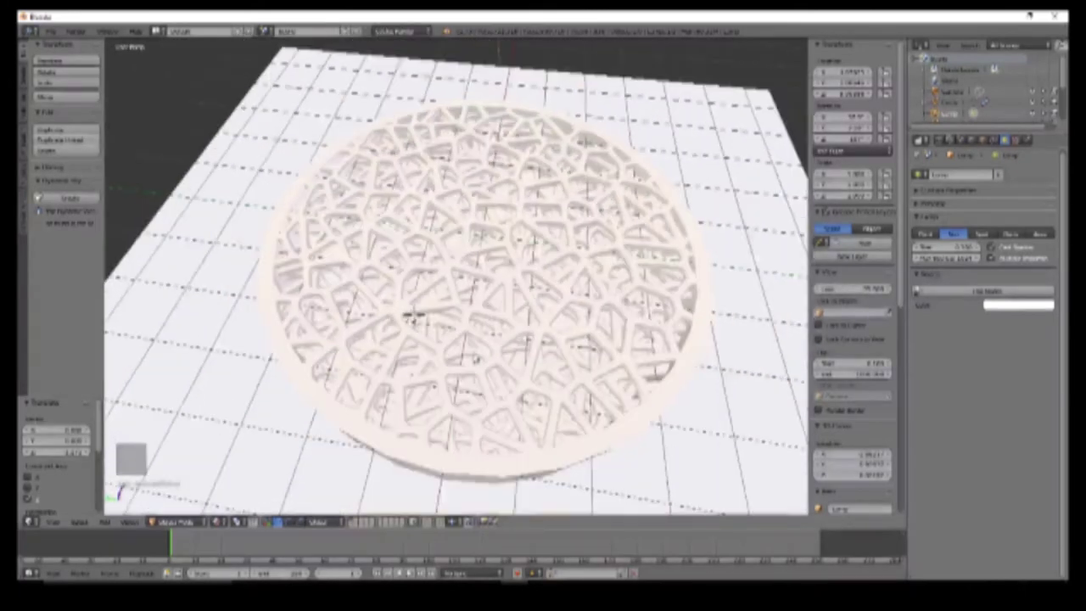
pyautogui.press('ctrl+alt+KP_0')
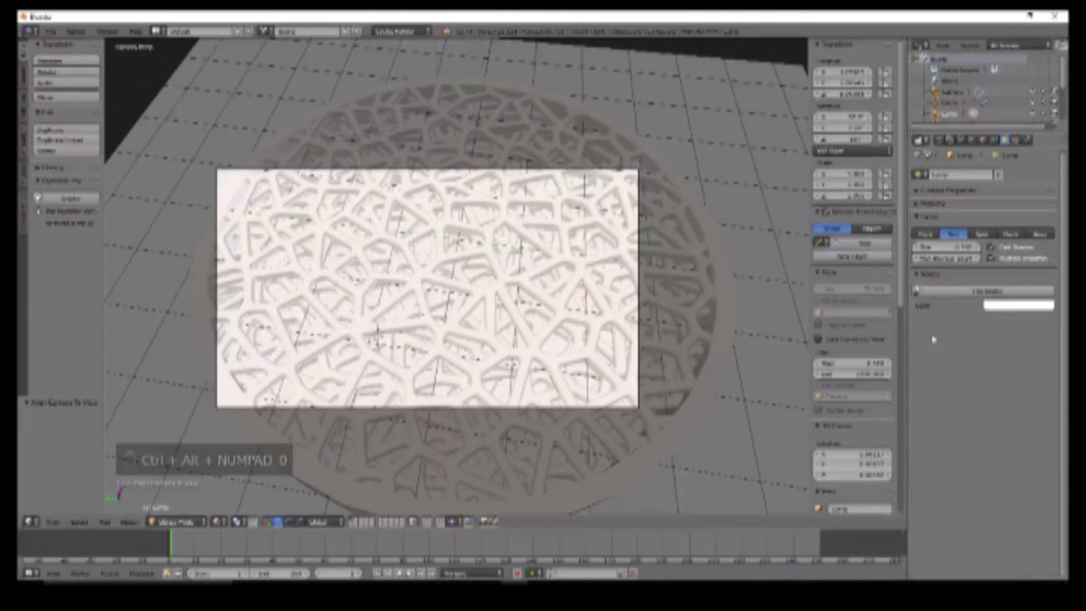
pyautogui.click(222, 523)
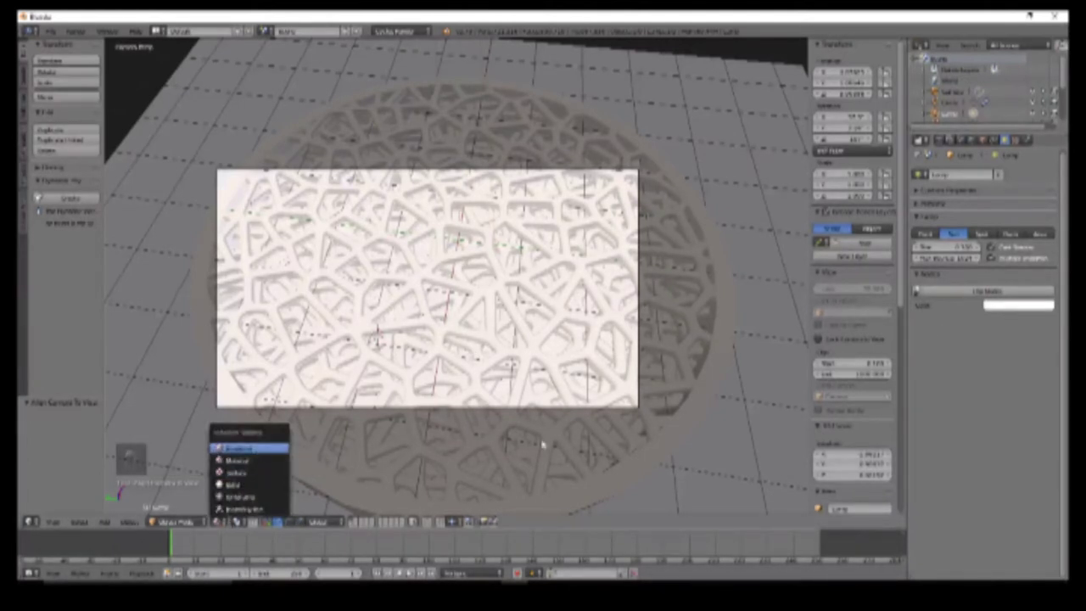
pyautogui.press('Return')
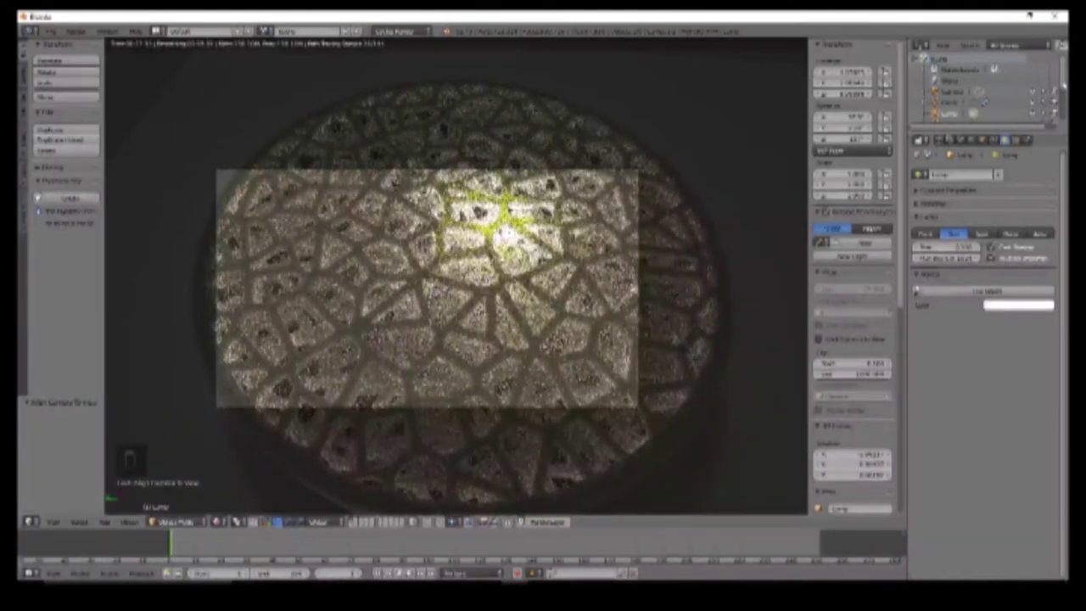
pyautogui.scroll(-3, 1064, 119)
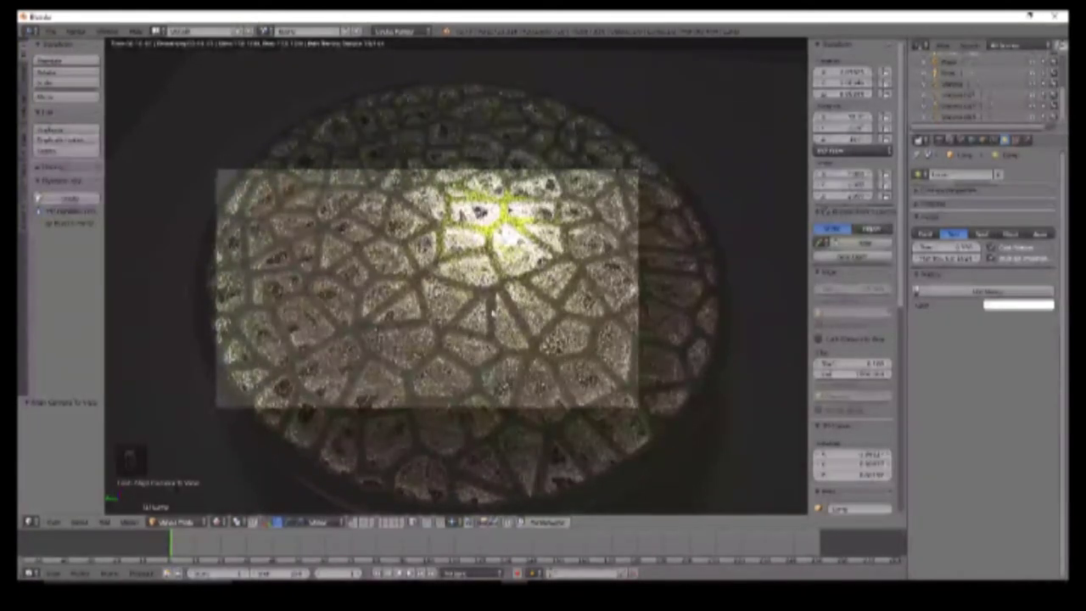
pyautogui.press('Escape')
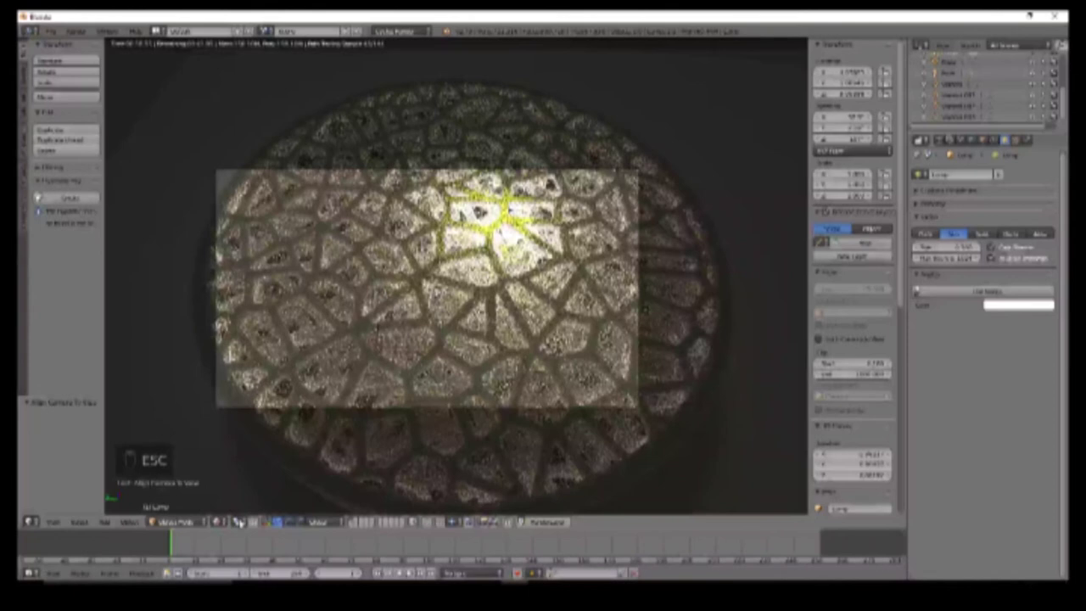
pyautogui.click(218, 522)
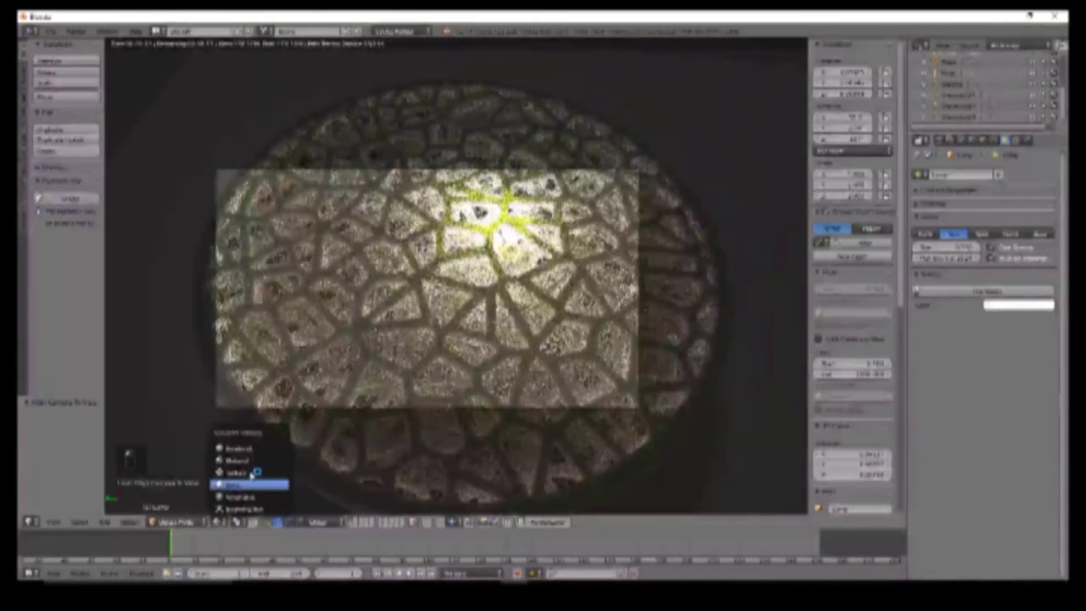
pyautogui.click(243, 485)
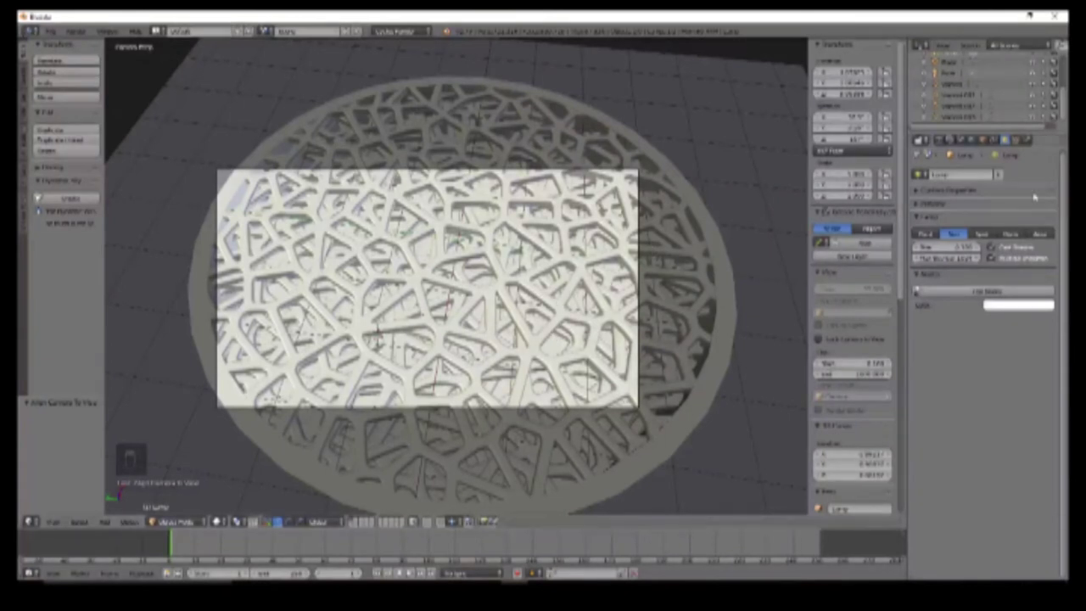
pyautogui.click(971, 141)
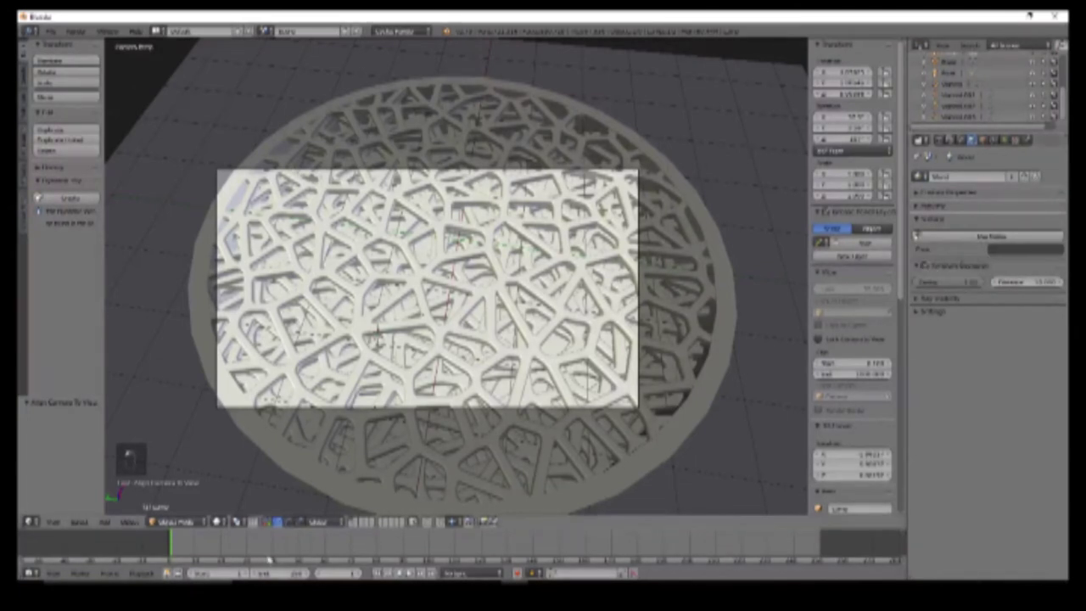
# Step: Preview the scene in Rendered shading, then return to Solid shading at an oblique view
pyautogui.click(222, 520)
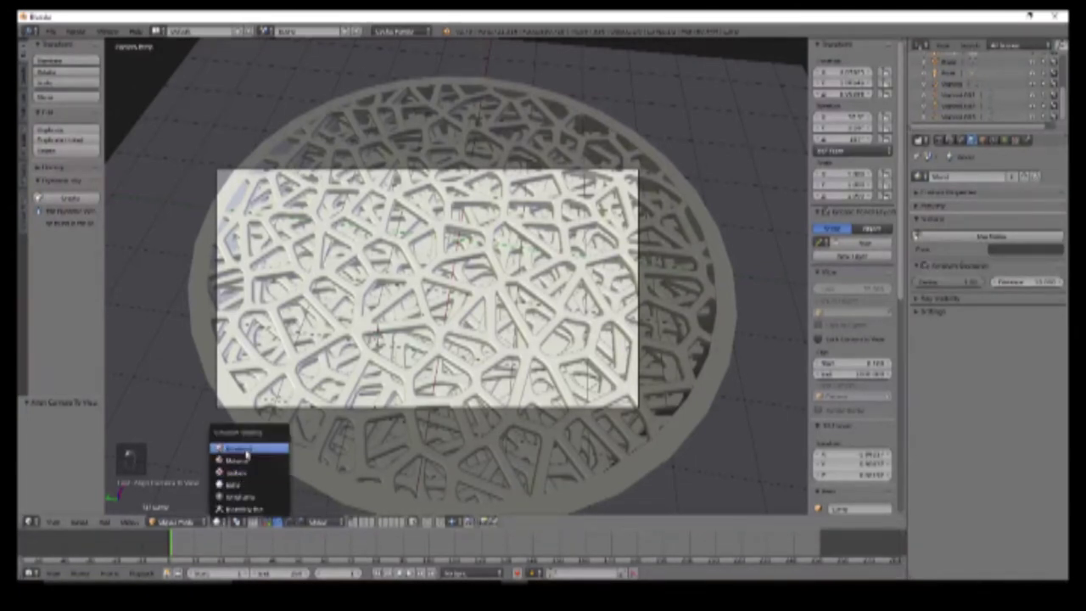
pyautogui.press('Return')
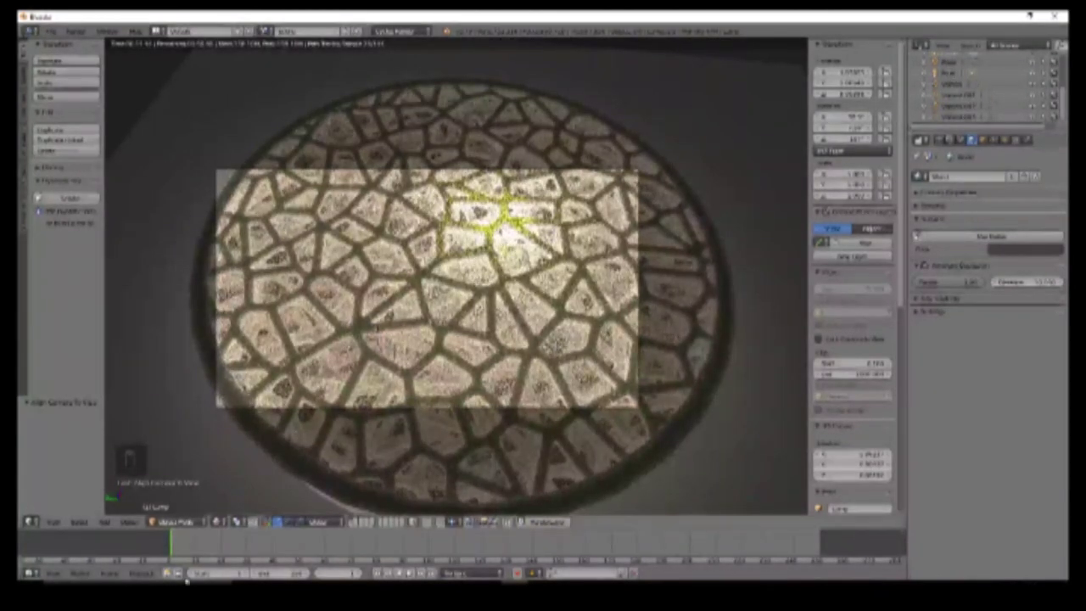
pyautogui.click(222, 522)
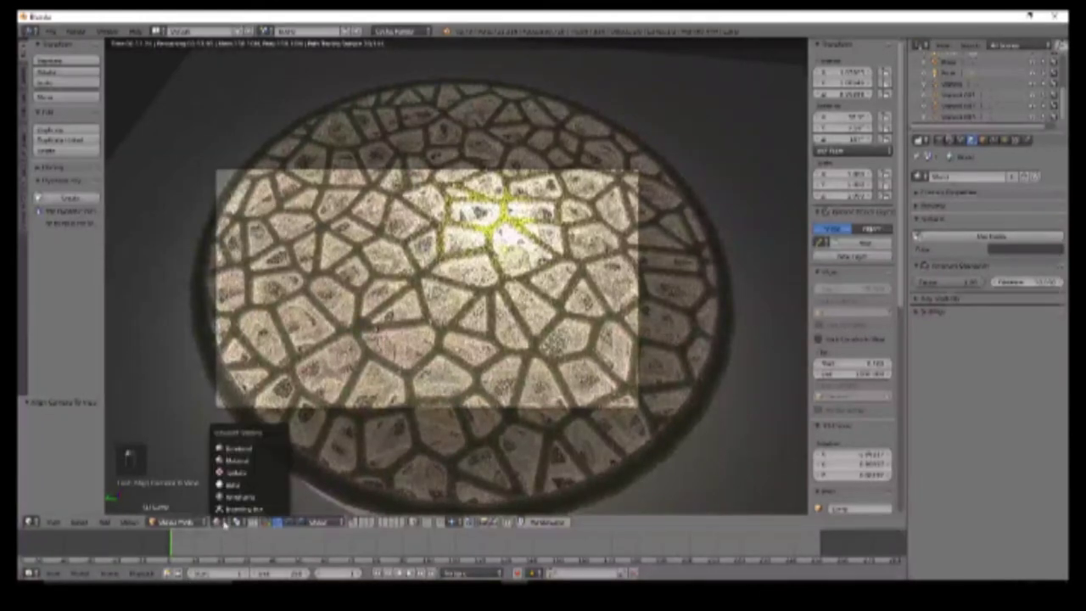
pyautogui.click(230, 485)
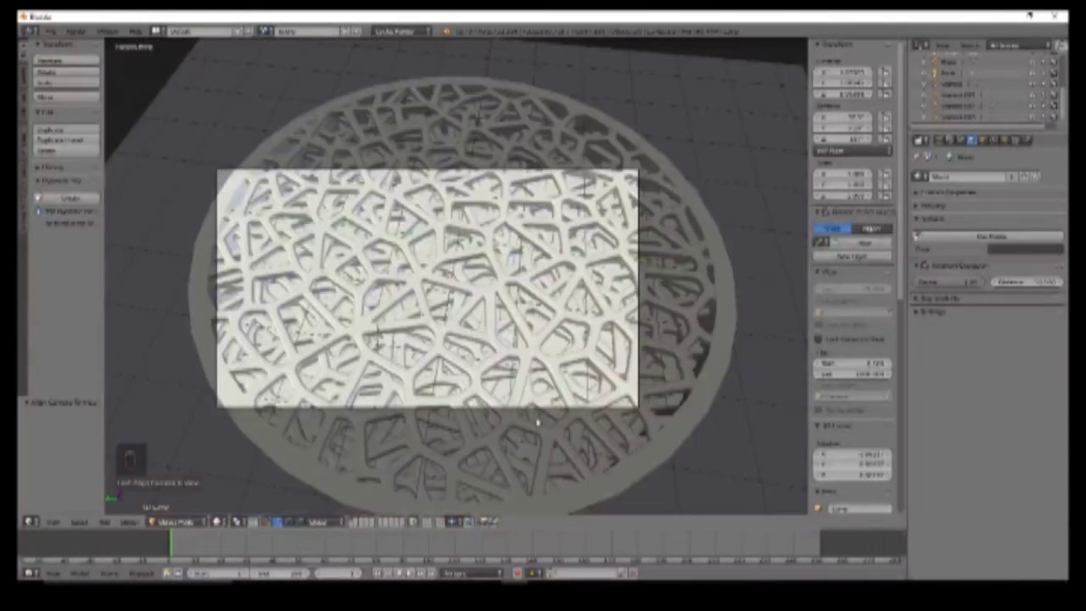
pyautogui.moveTo(536, 422); pyautogui.dragTo(447, 374, button='middle')
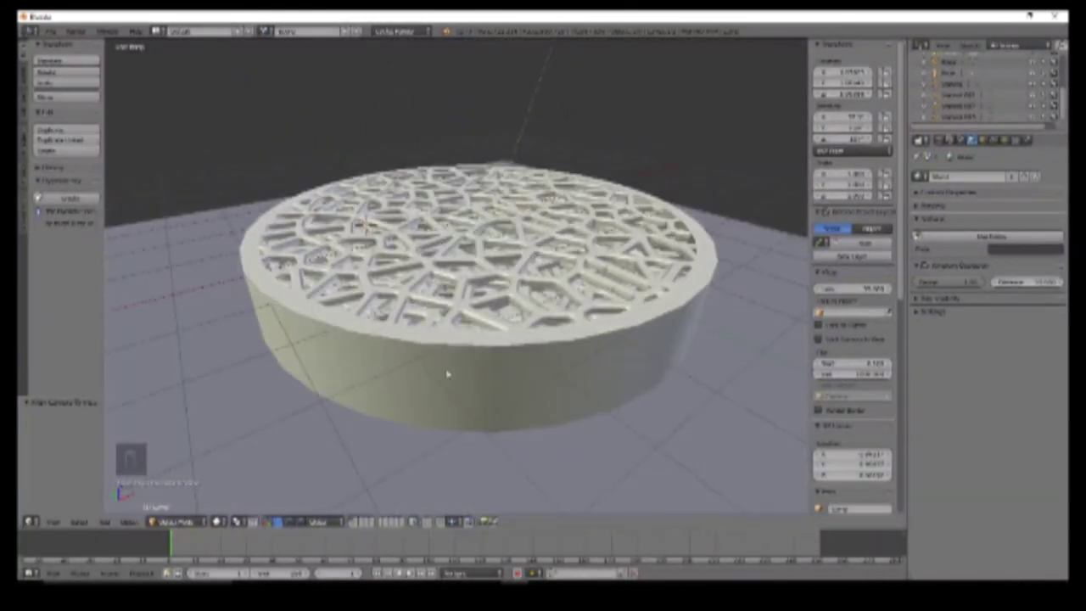
# Step: Select the lamp in the Outliner and lower it along the vertical axis
pyautogui.click(949, 74)
pyautogui.press('z')
pyautogui.moveTo(494, 268); pyautogui.dragTo(544, 251, button='middle')
pyautogui.moveTo(499, 184); pyautogui.dragTo(500, 222)
pyautogui.moveTo(501, 222); pyautogui.dragTo(666, 323, button='middle')
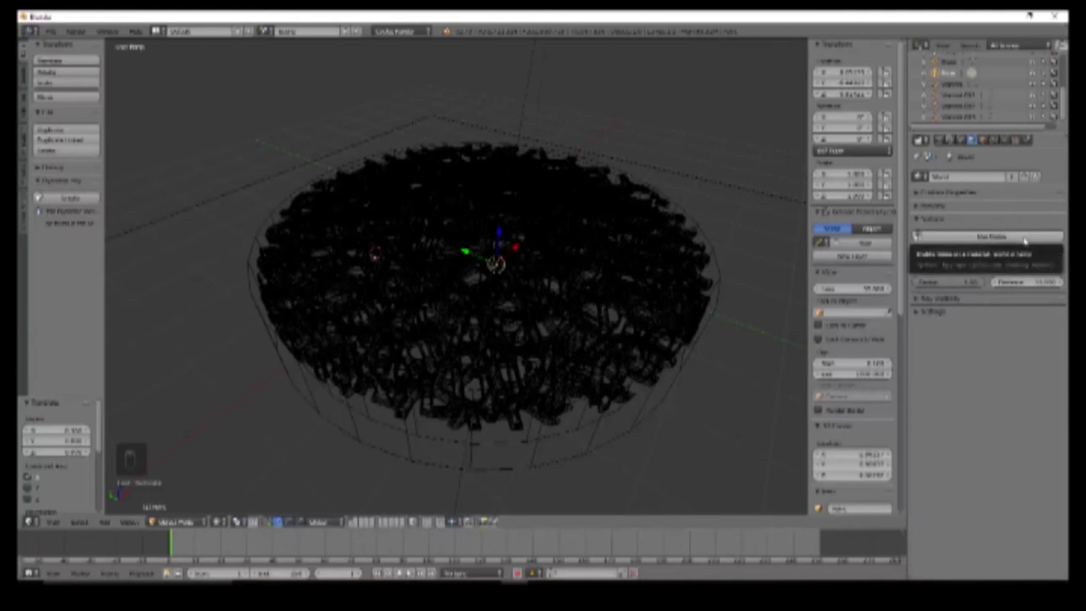
# Step: Set the world background colour to black
pyautogui.press('KP_0')
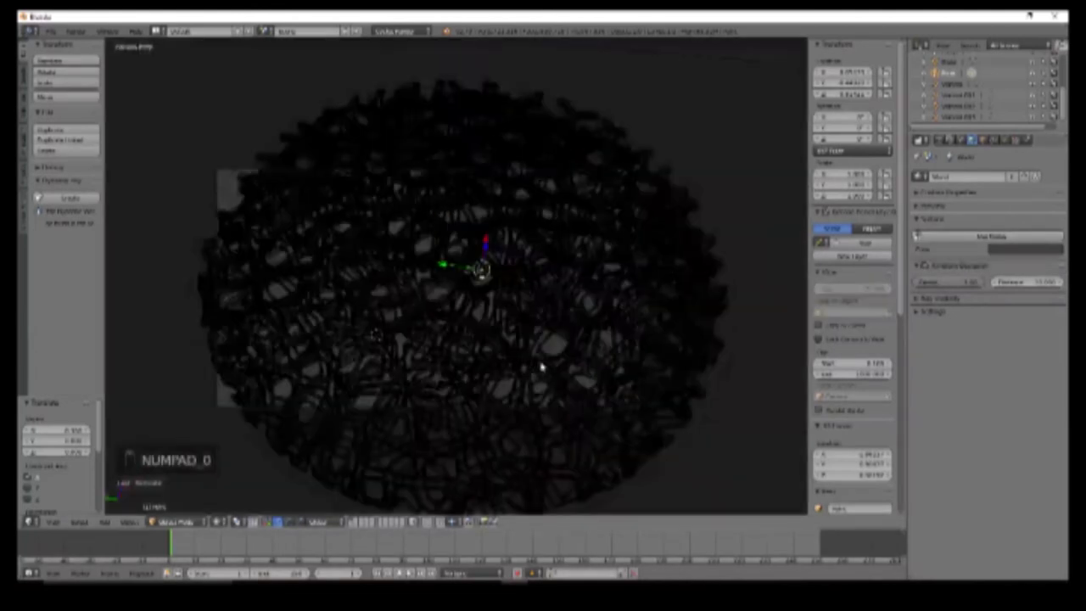
pyautogui.click(1033, 251)
pyautogui.click(1052, 179)
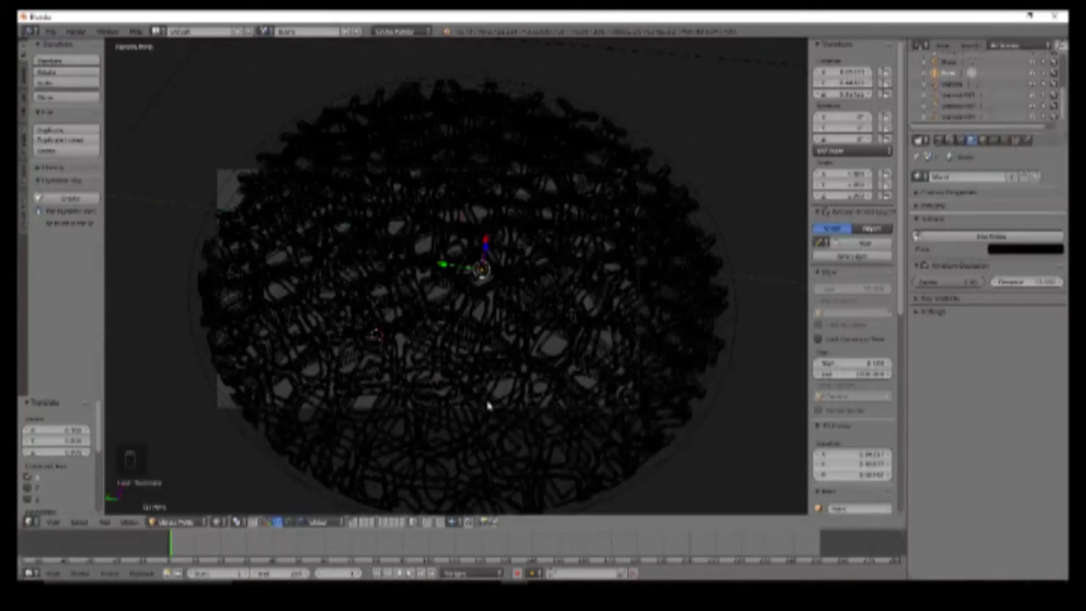
# Step: Look through the camera and start a Rendered viewport preview of the scene
pyautogui.moveTo(529, 416); pyautogui.dragTo(503, 398, button='middle')
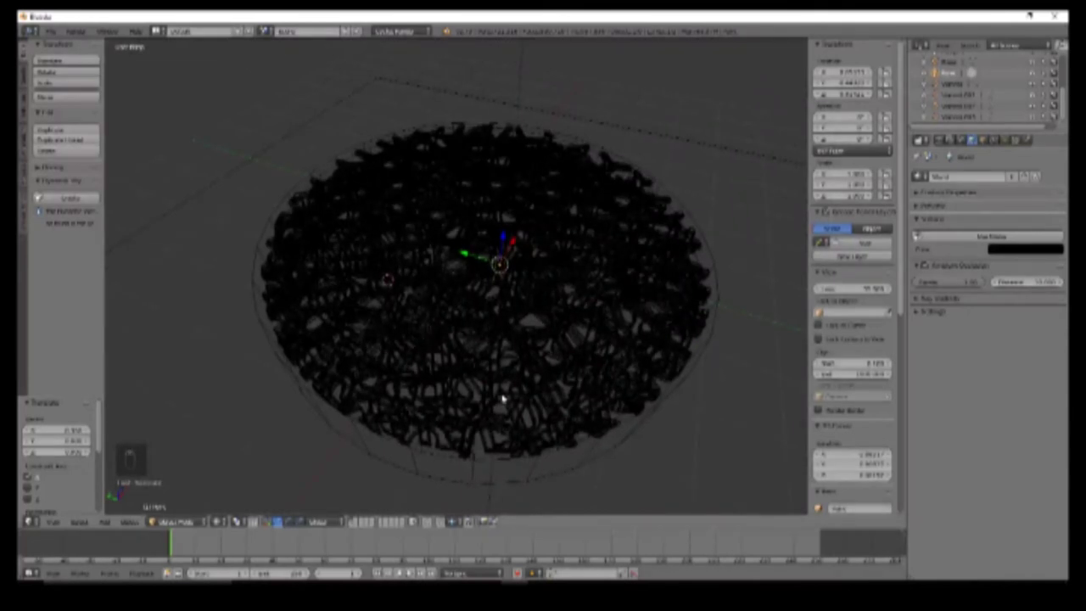
pyautogui.press('z')
pyautogui.press('z')
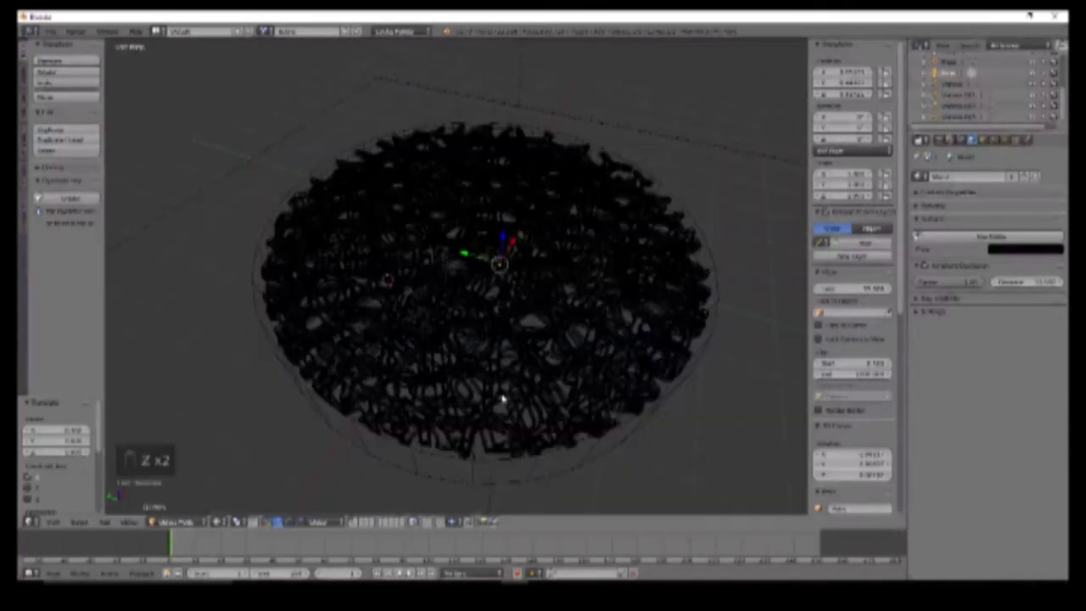
pyautogui.moveTo(519, 363)
pyautogui.mouseDown(button='middle')
pyautogui.moveTo(458, 315)
pyautogui.moveTo(515, 364)
pyautogui.moveTo(465, 316)
pyautogui.moveTo(452, 391)
pyautogui.mouseUp(button='middle')
pyautogui.press('z')
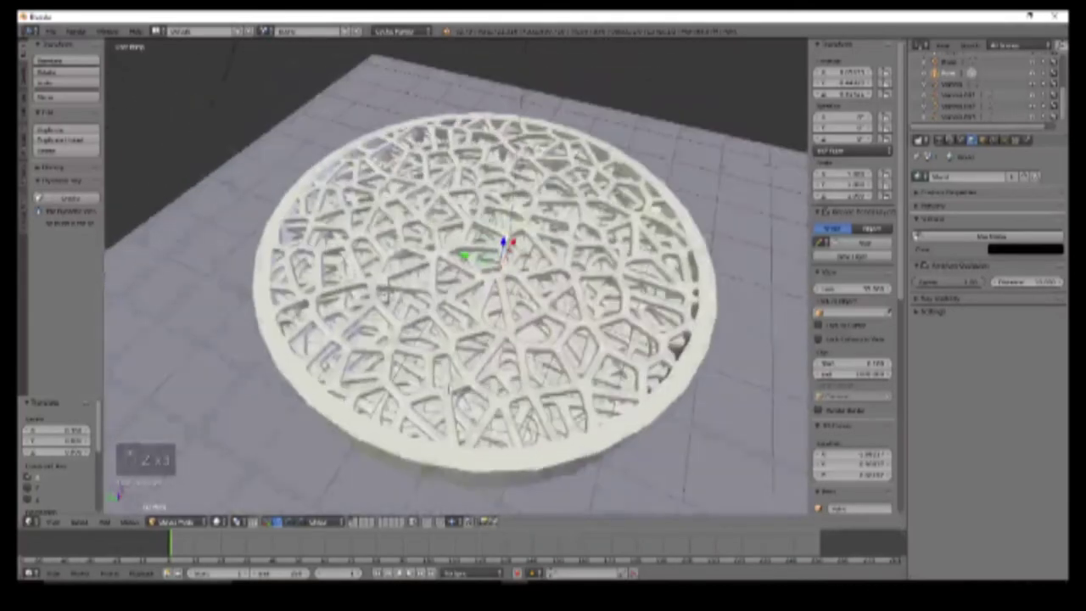
pyautogui.press('KP_0')
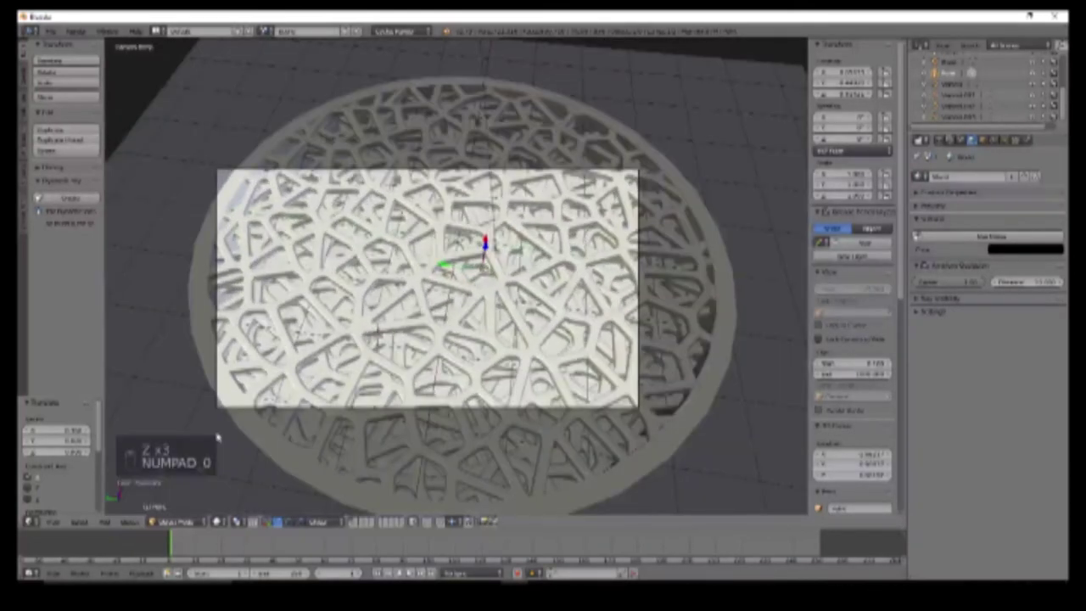
pyautogui.click(218, 523)
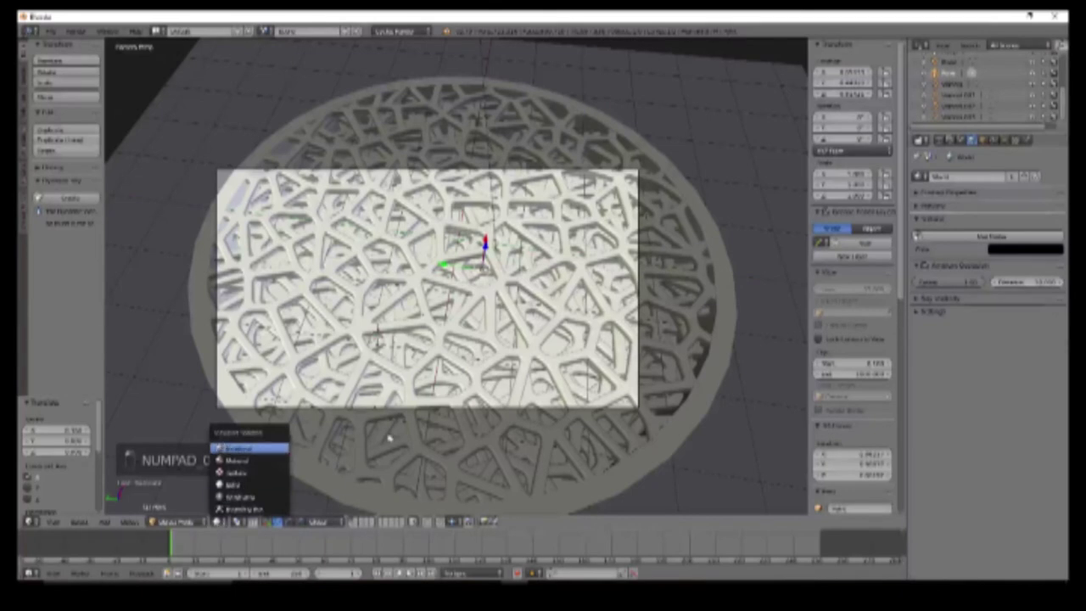
pyautogui.press('Return')
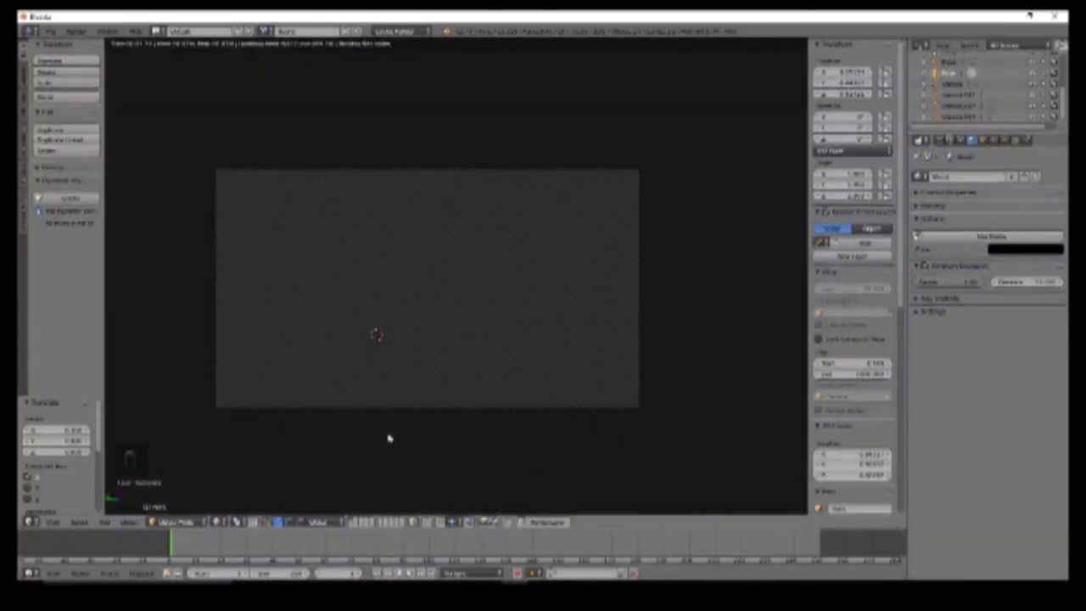
# Step: Leave the camera view and switch the viewport to Solid shading
pyautogui.press('KP_0')
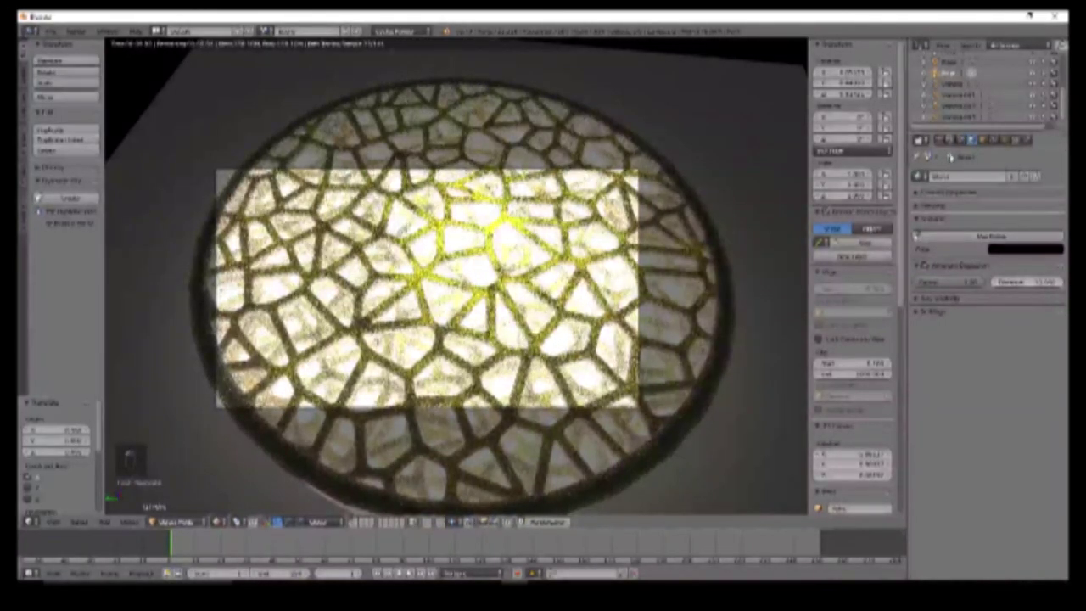
pyautogui.click(218, 522)
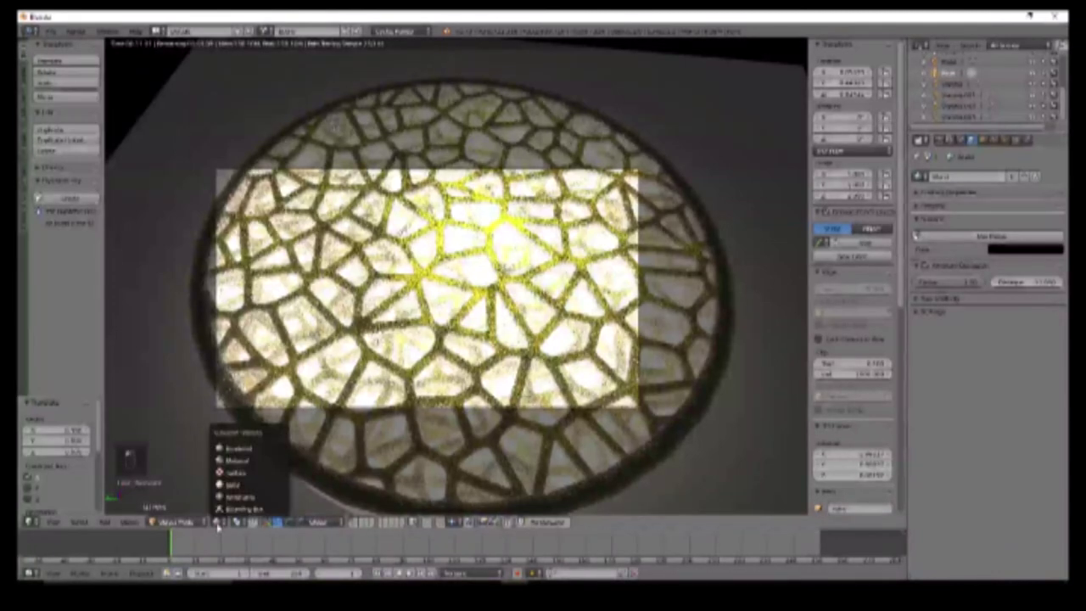
pyautogui.click(248, 485)
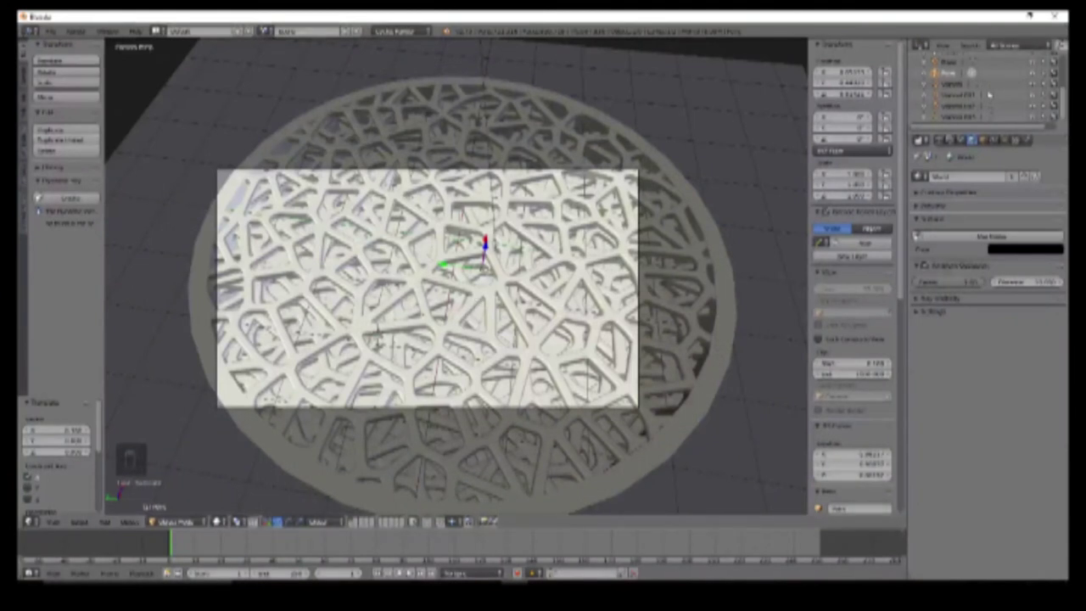
# Step: Shift the lattice dish's material tint from pale yellow to soft pink, then select the lamp
pyautogui.rightClick(564, 253)
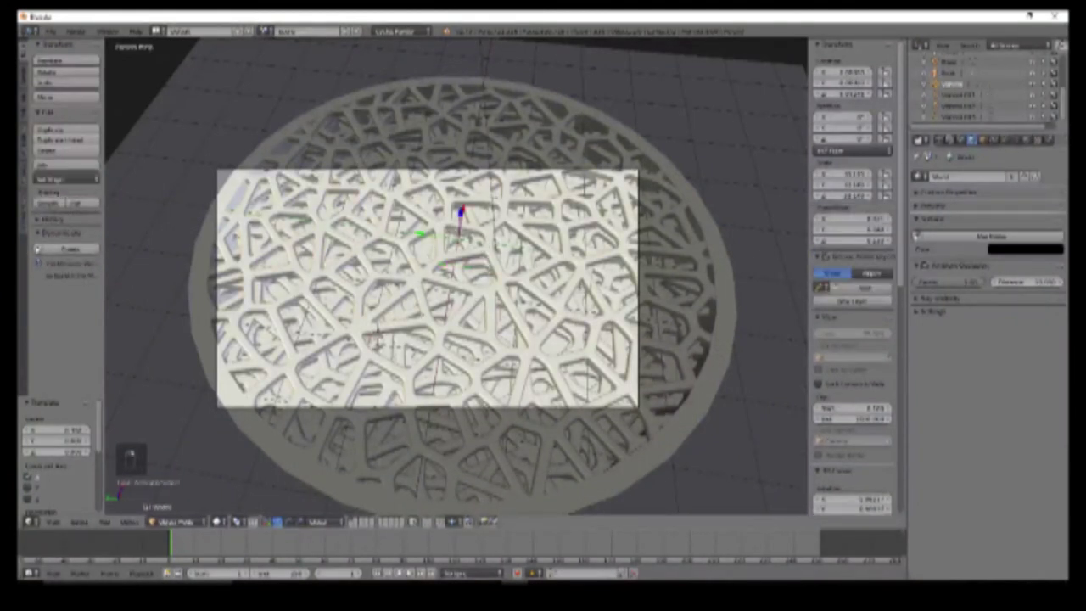
pyautogui.click(1021, 141)
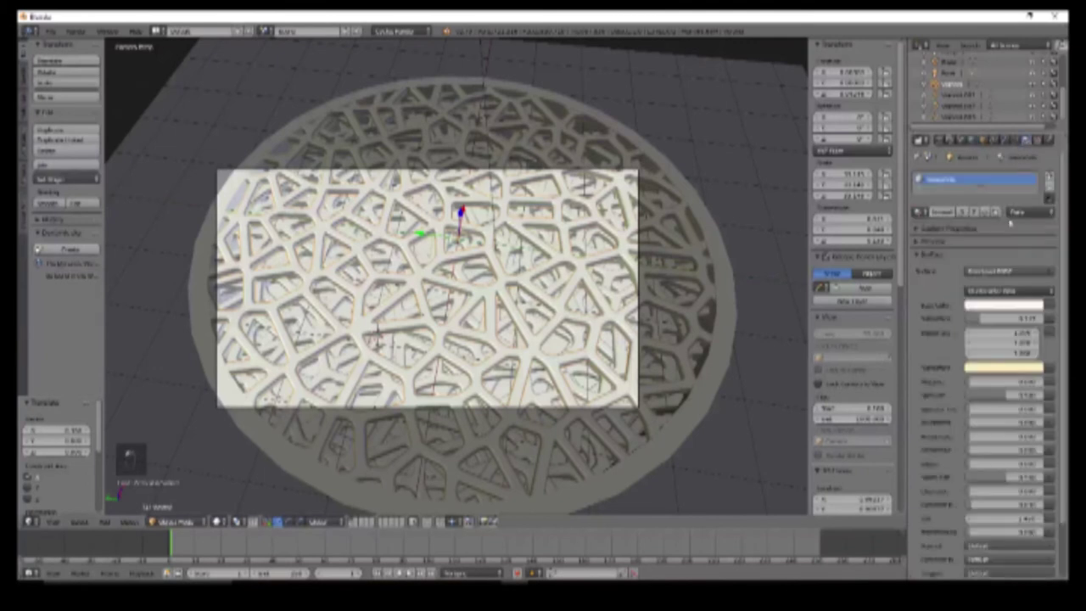
pyautogui.click(986, 370)
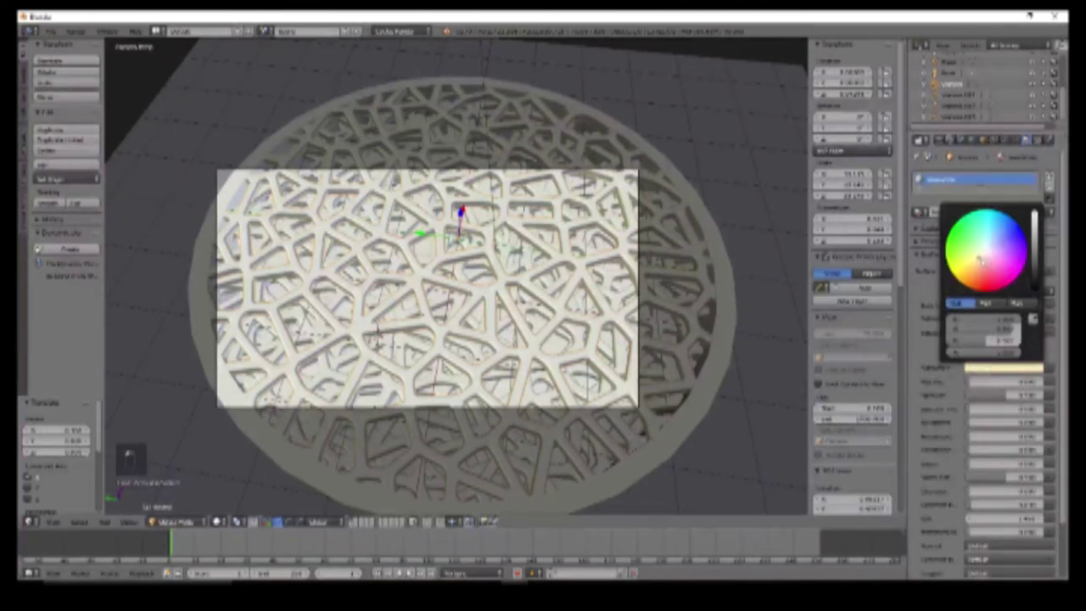
pyautogui.moveTo(980, 260); pyautogui.dragTo(987, 257)
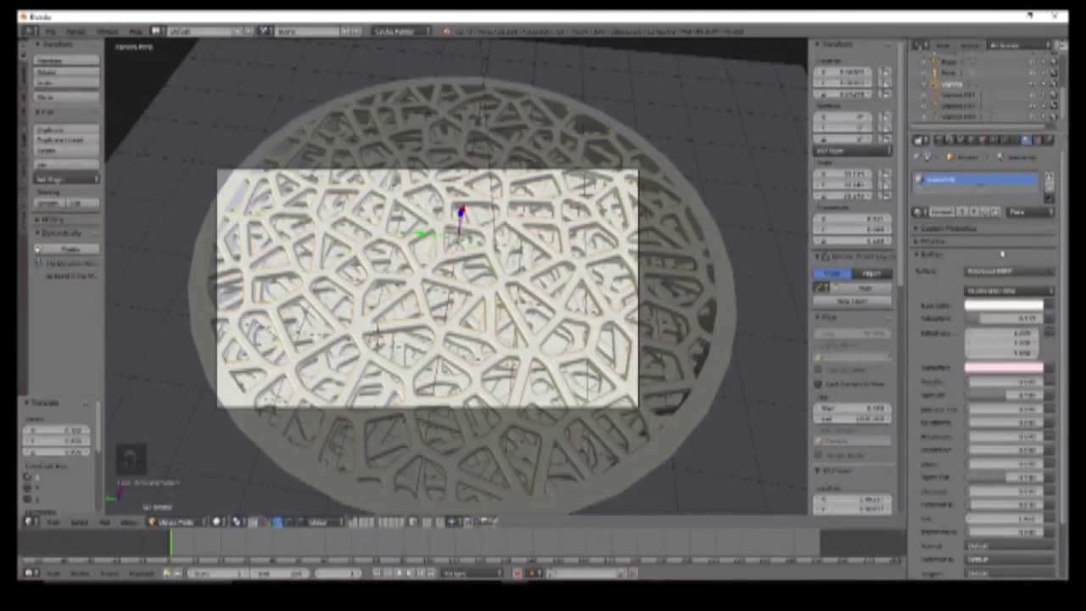
pyautogui.click(950, 83)
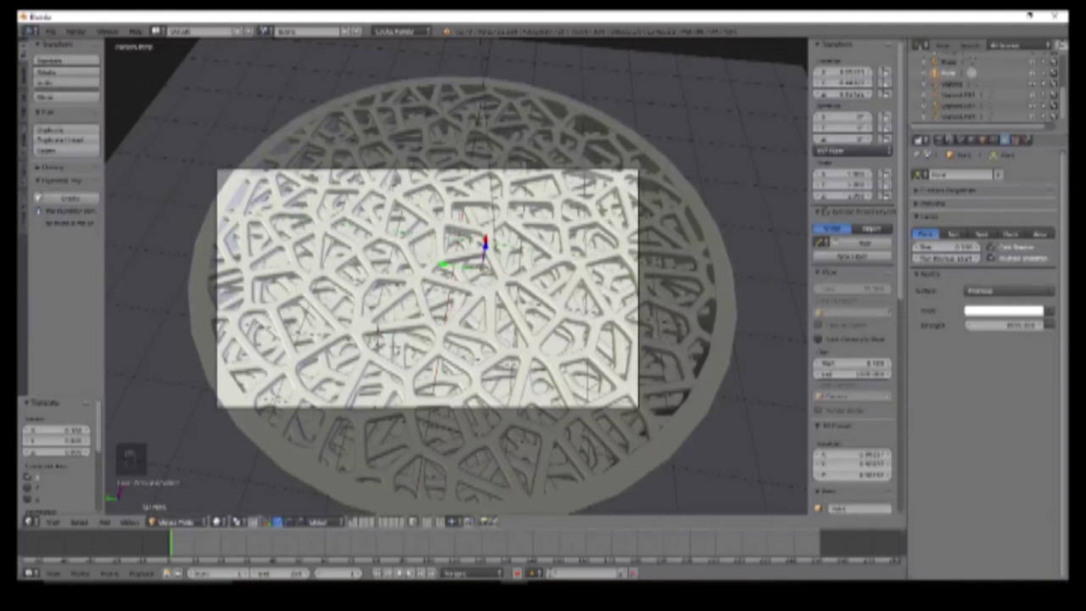
# Step: Preview the pink-tinted scene in Rendered shading, then return to Solid shading
pyautogui.click(218, 521)
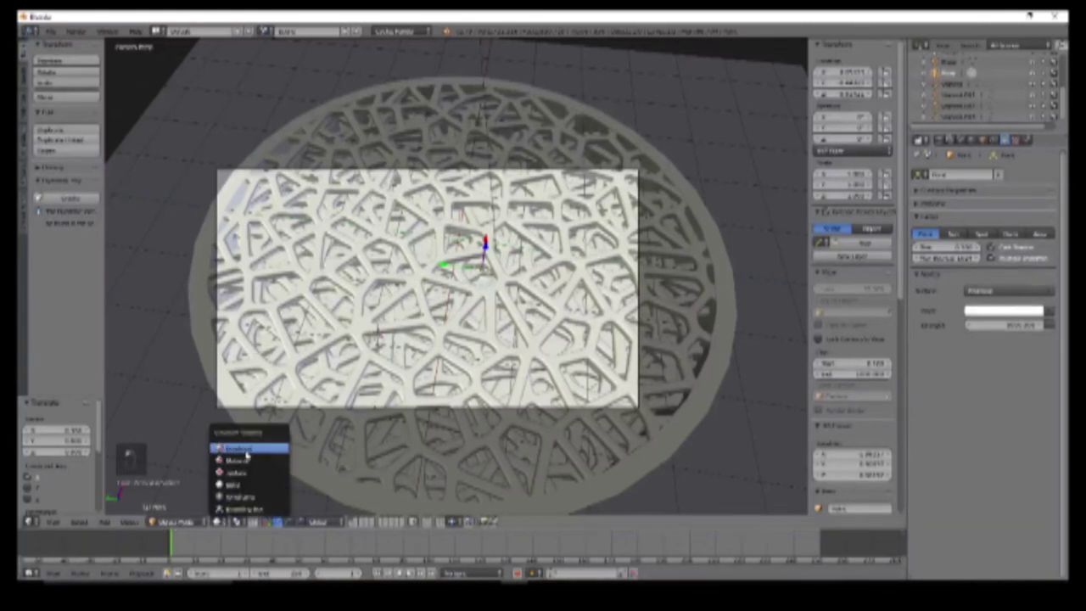
pyautogui.press('Return')
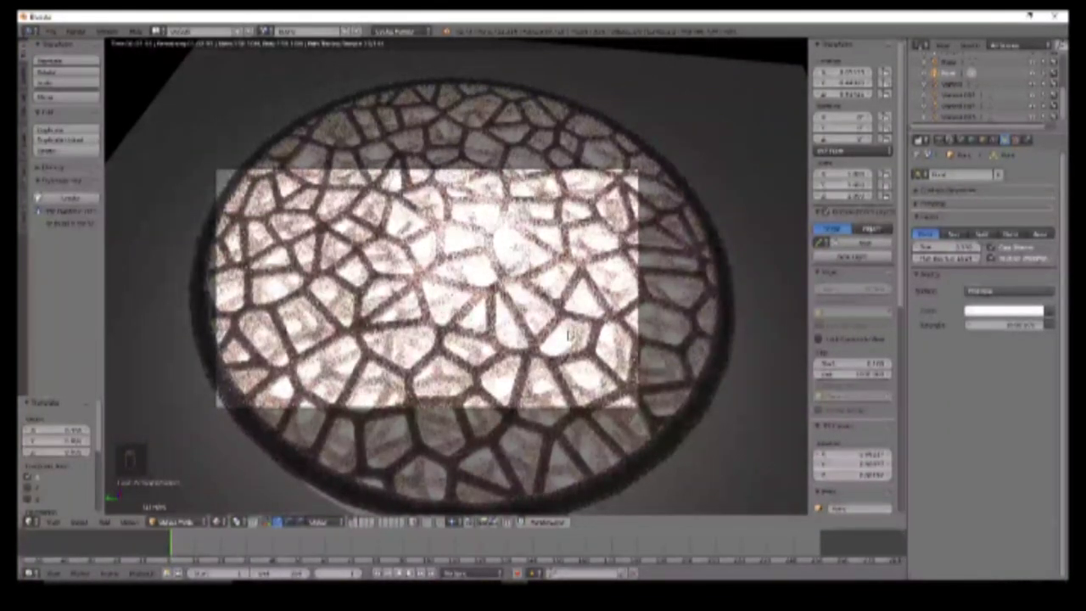
pyautogui.press('Escape')
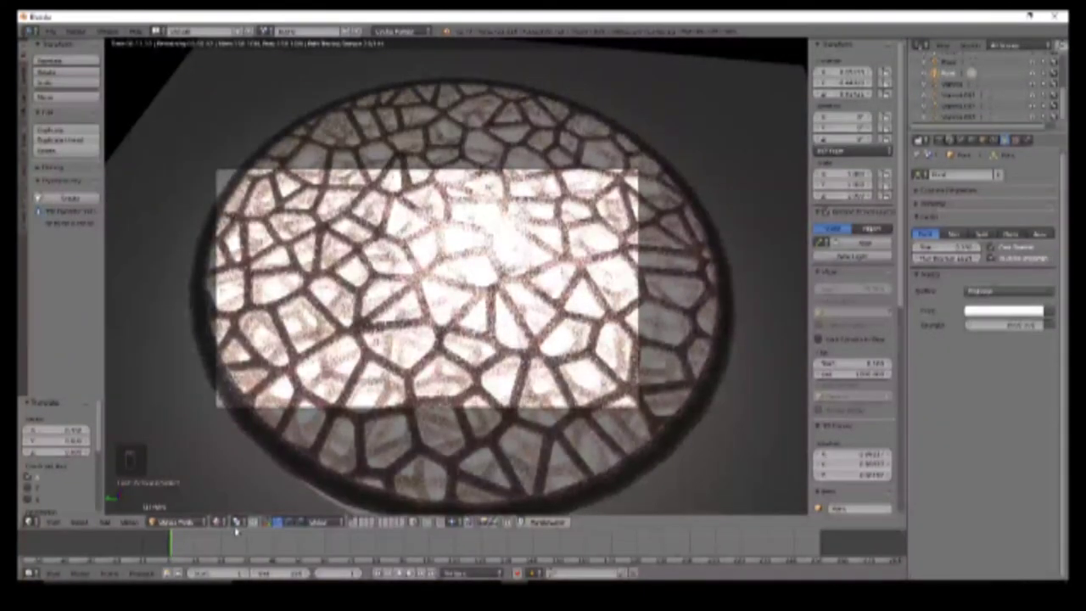
pyautogui.click(219, 521)
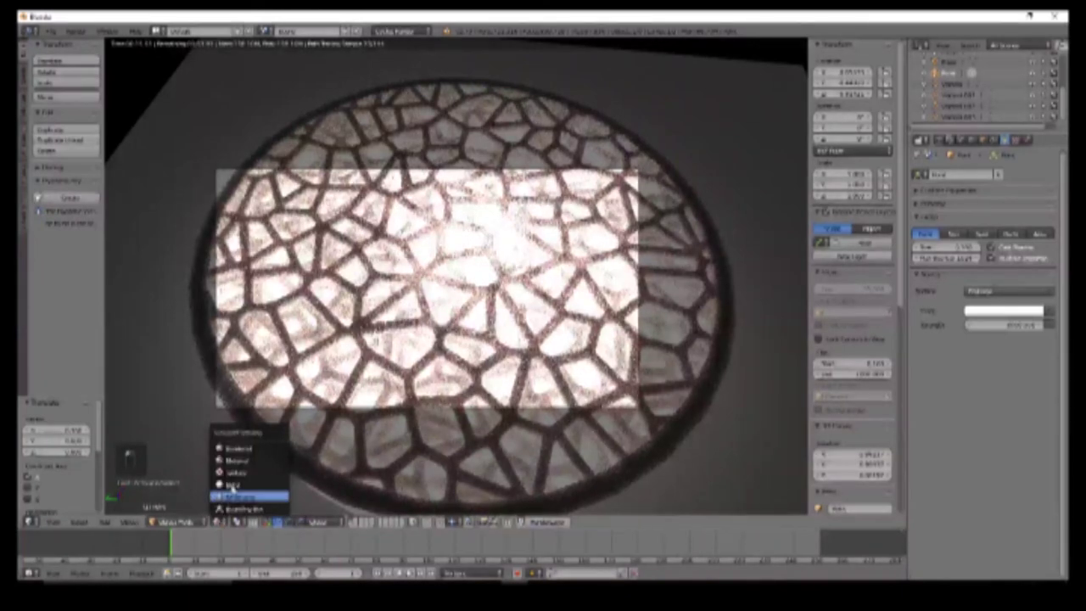
pyautogui.click(233, 484)
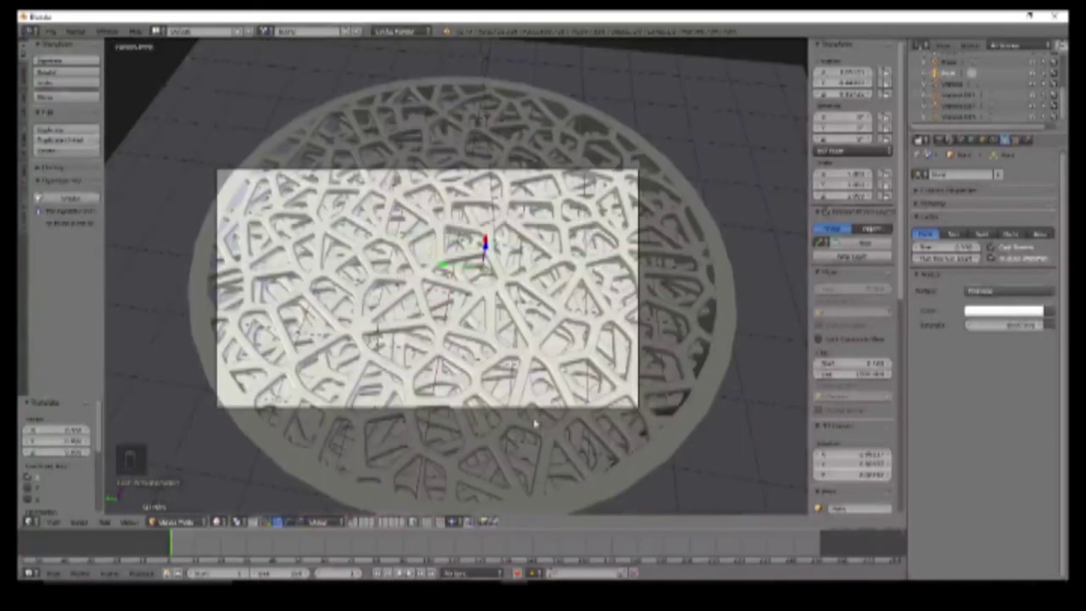
# Step: Align the camera to a raised oblique perspective view across the lattice dish's central struts
pyautogui.press('KP_0')
pyautogui.scroll(5, 574, 402)
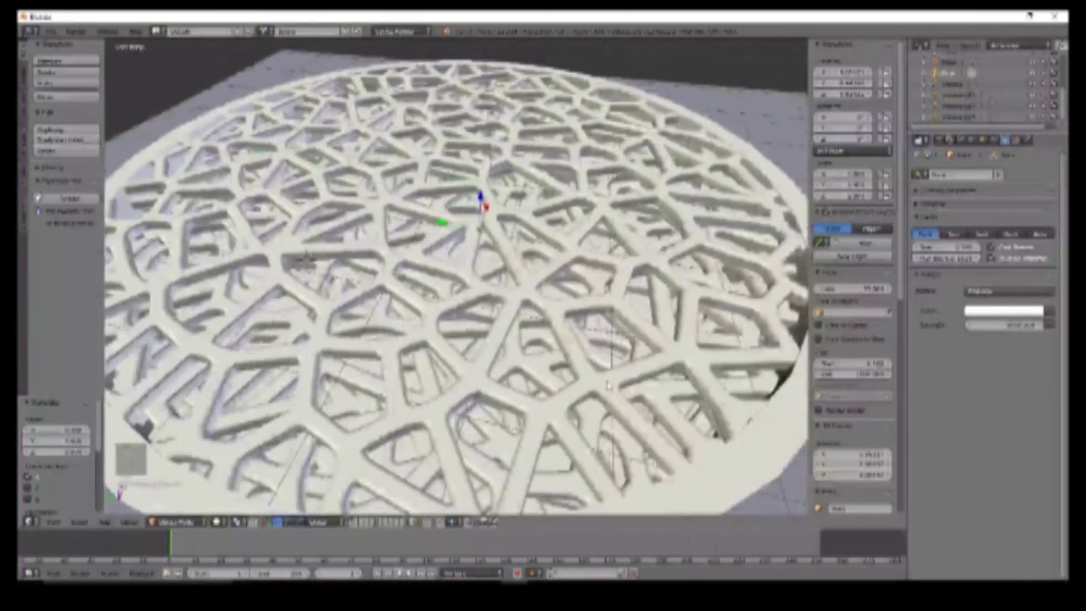
pyautogui.scroll(-4, 610, 363)
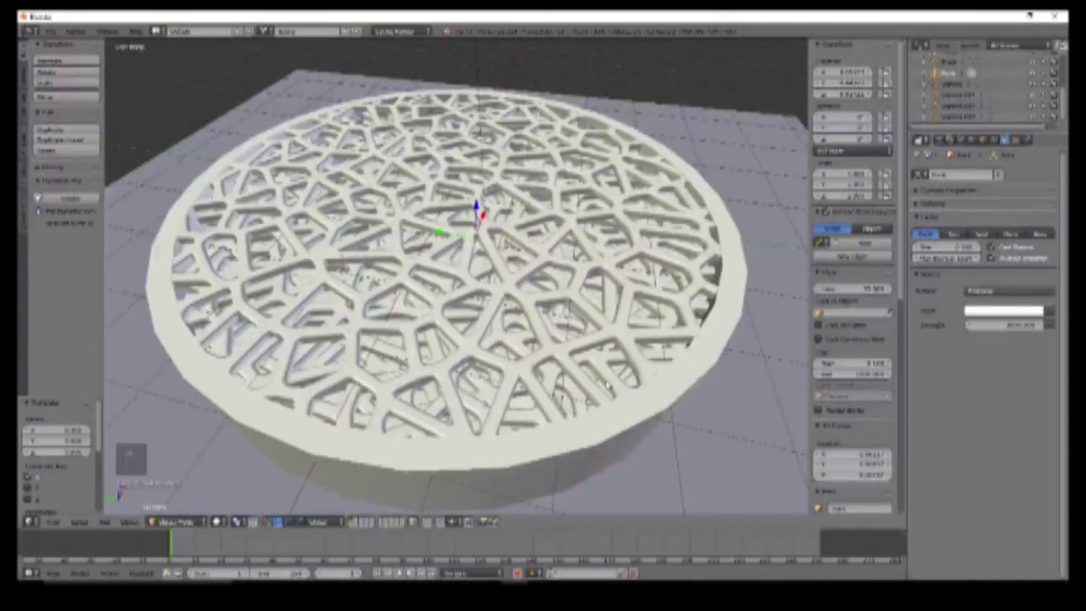
pyautogui.press('ctrl+alt+KP_0')
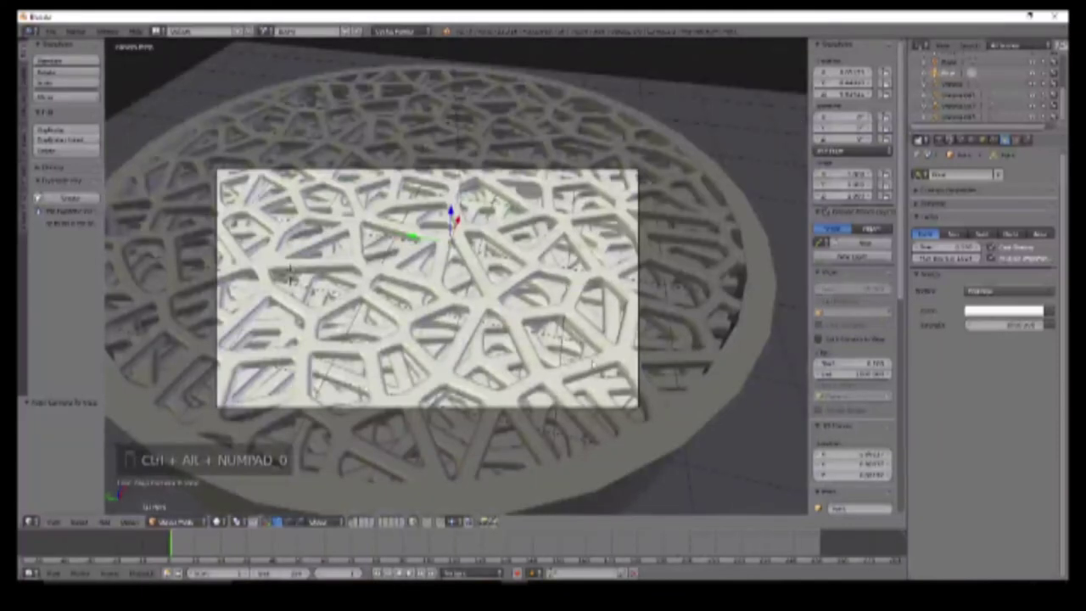
pyautogui.scroll(-3, 583, 361)
pyautogui.press('ctrl+alt+KP_0')
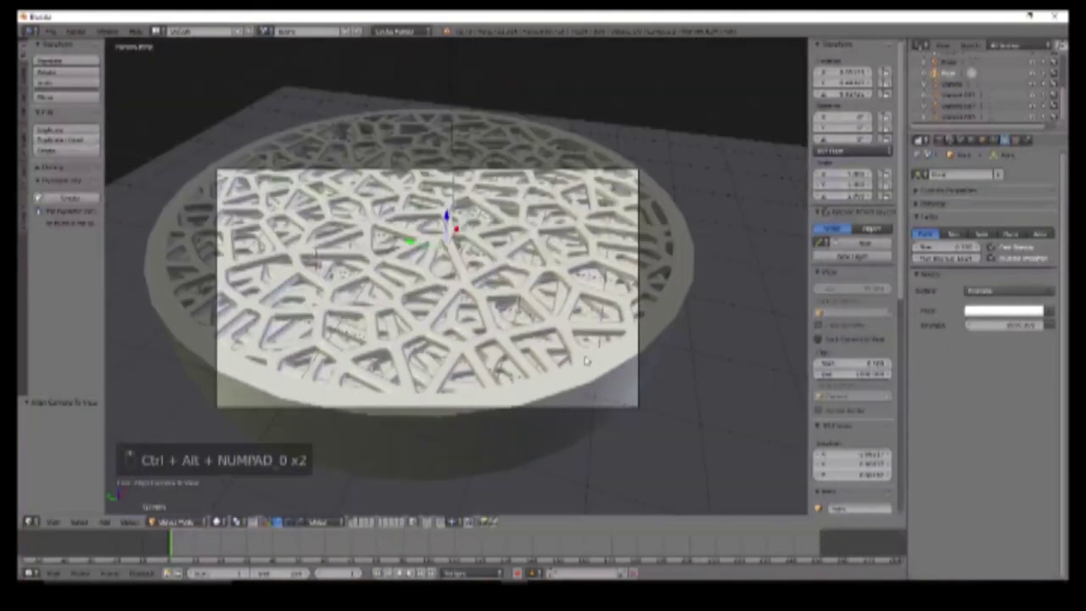
pyautogui.keyDown('shift'); pyautogui.scroll(2, 585, 360); pyautogui.keyUp('shift')
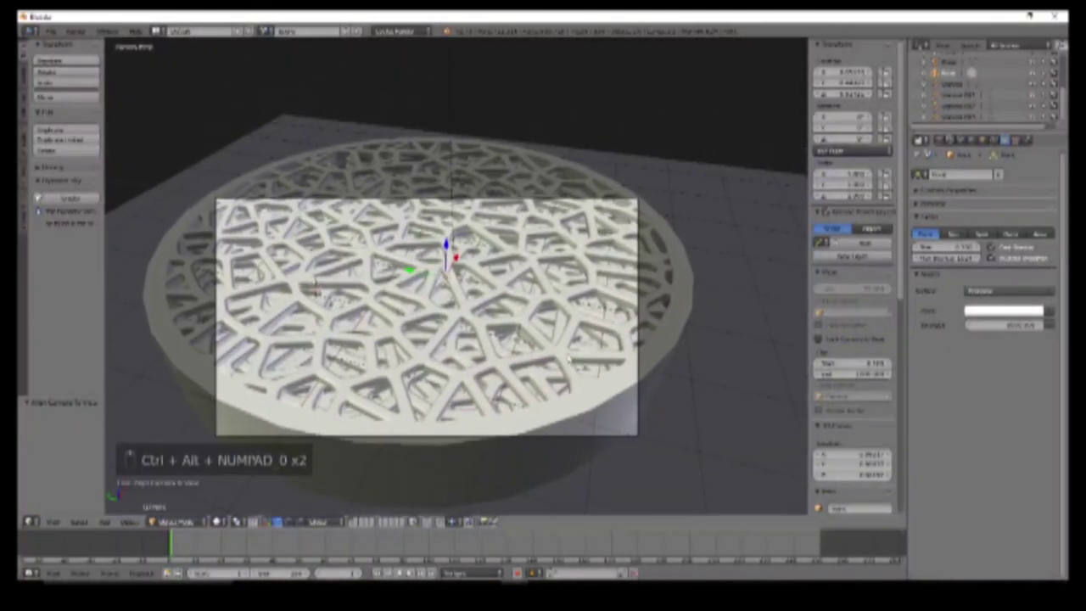
pyautogui.scroll(2, 1063, 63)
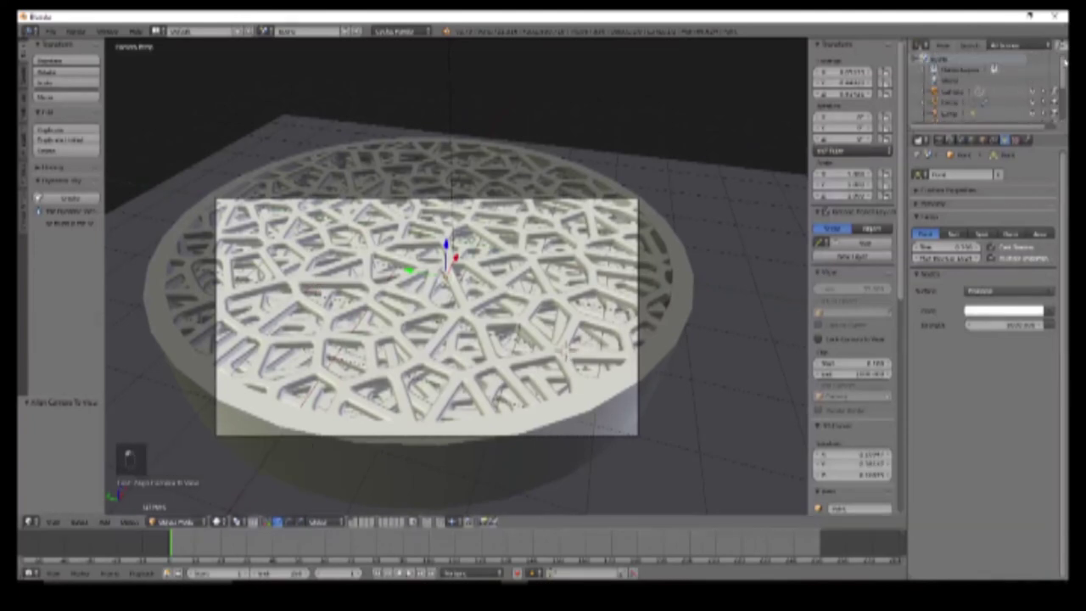
# Step: Move the Camera to reframe the lattice dish
pyautogui.click(944, 91)
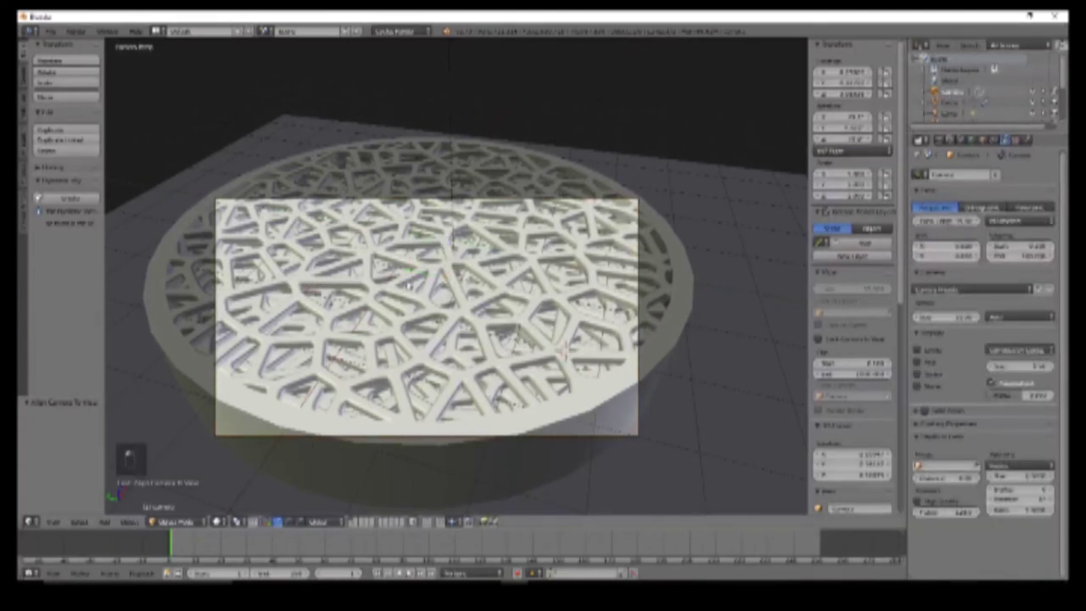
pyautogui.press('g')
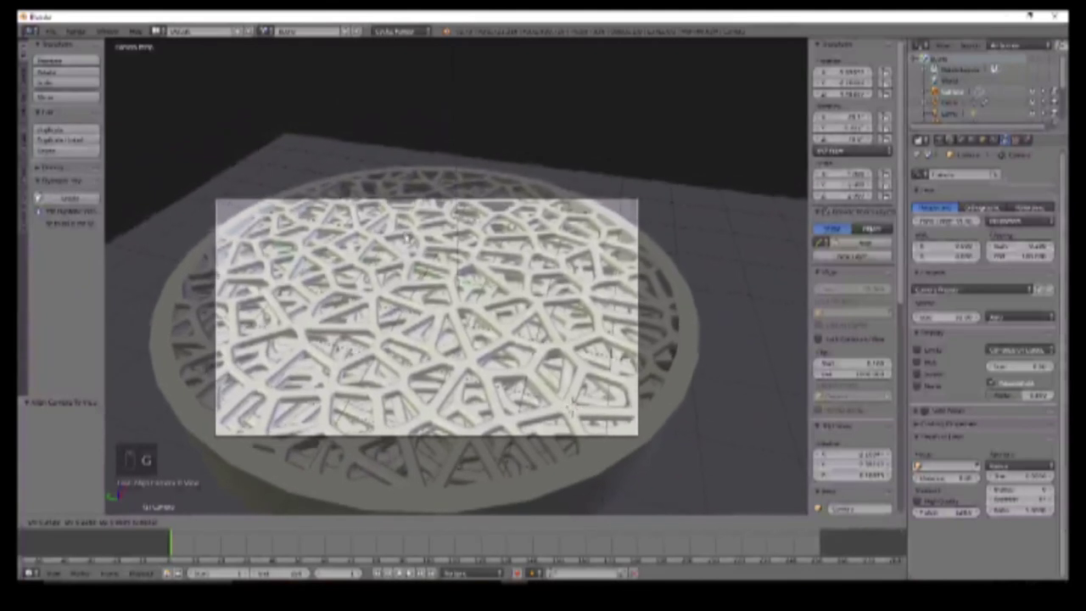
pyautogui.click(570, 402)
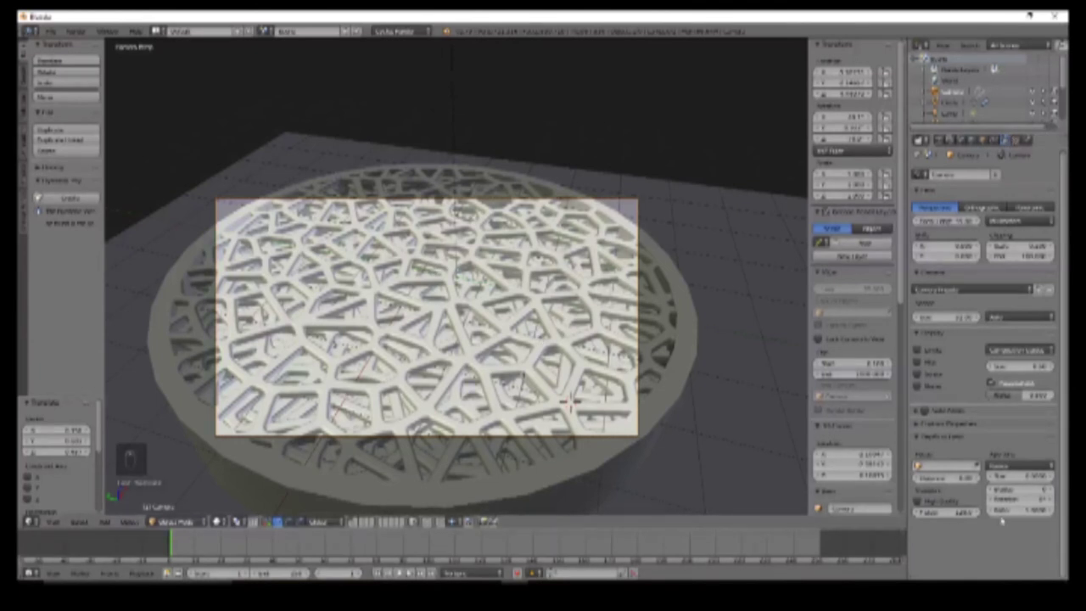
# Step: Set the camera's depth-of-field focus object to the lattice mesh and preview it in Rendered shading
pyautogui.click(929, 467)
pyautogui.click(975, 465)
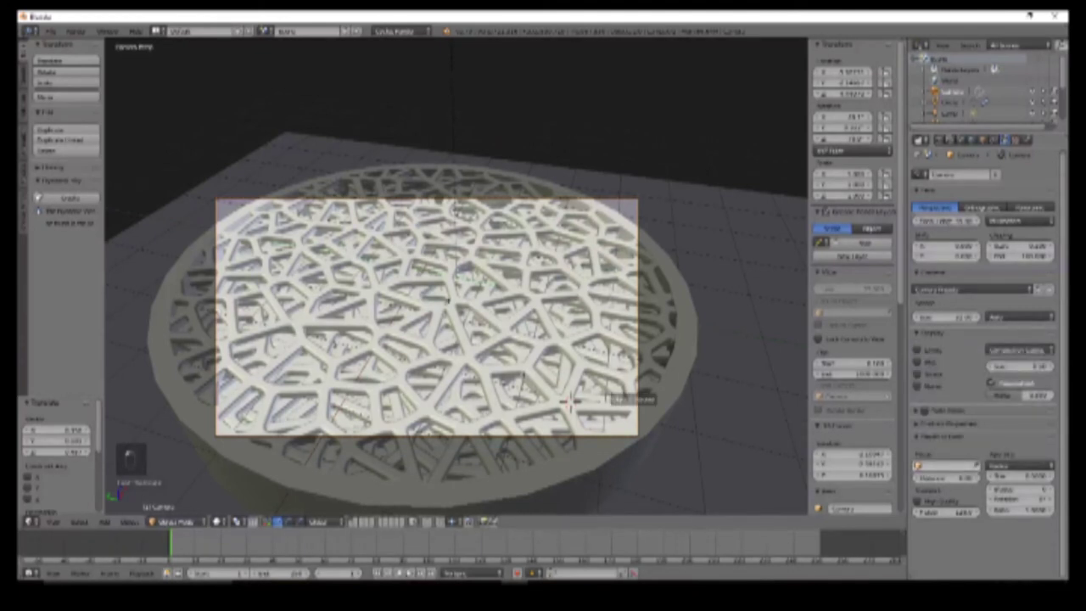
pyautogui.click(405, 295)
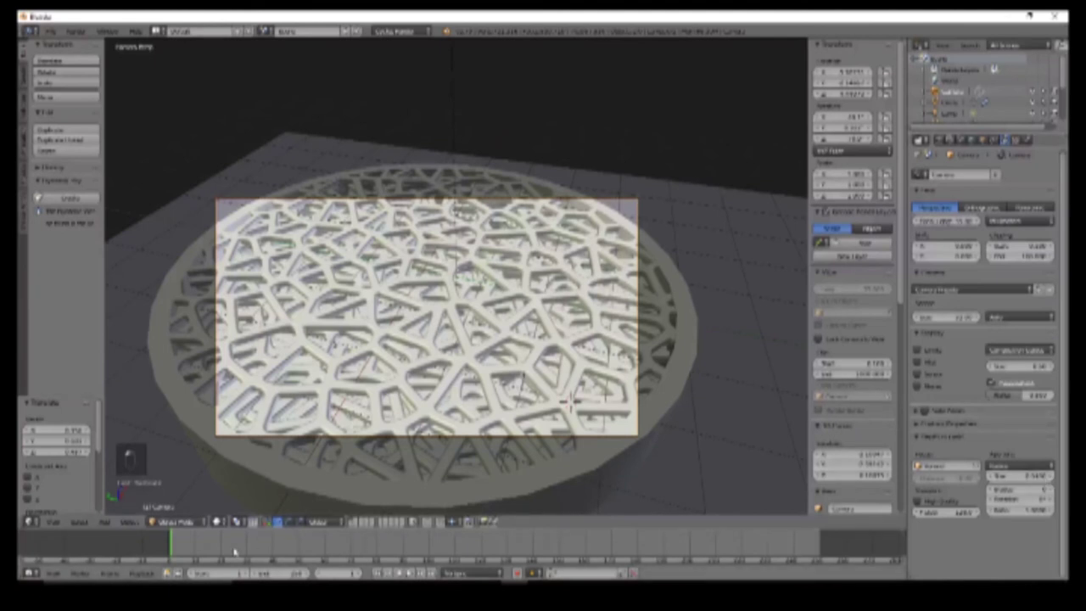
pyautogui.click(223, 521)
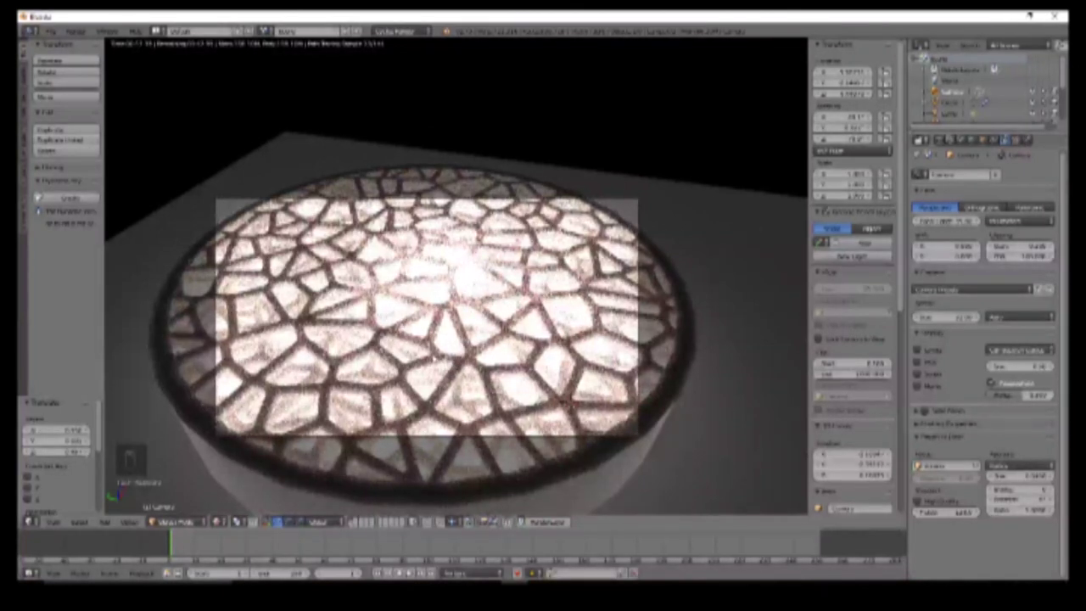
pyautogui.press('Escape')
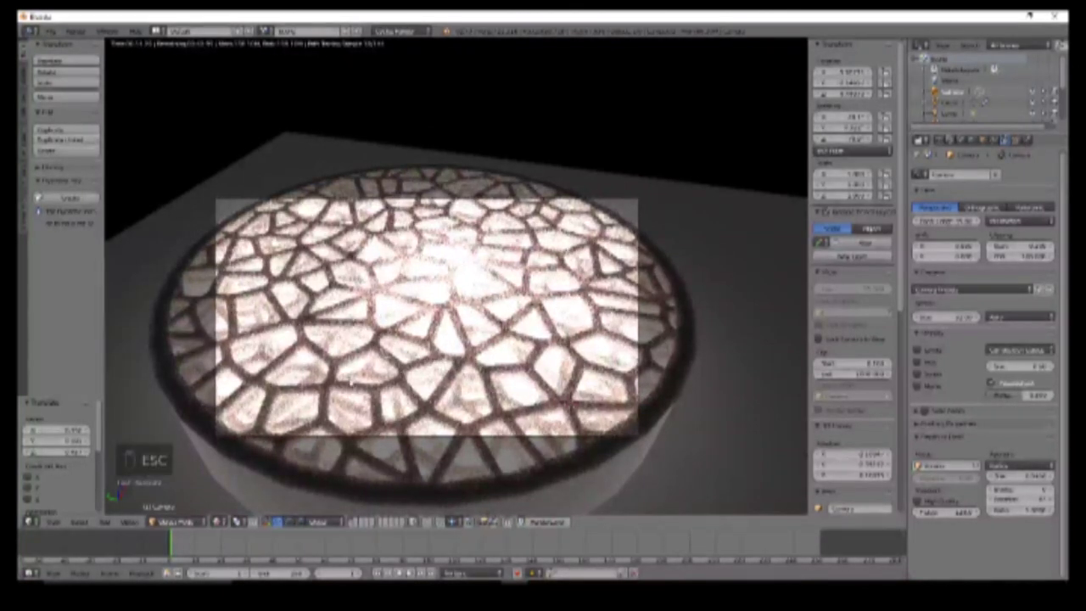